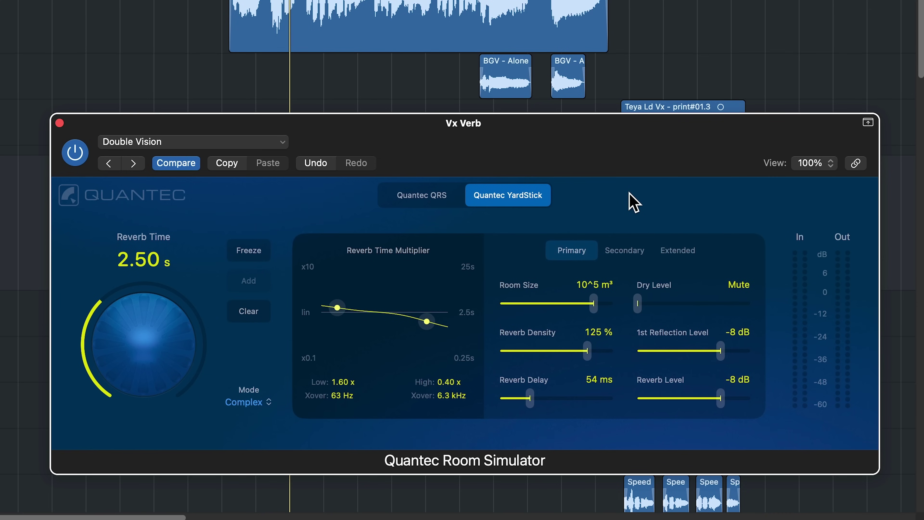
Step: Compare the Quantec QRS and YardStick models of the Vx Verb reverb, settle on QRS and start playback
click(446, 198)
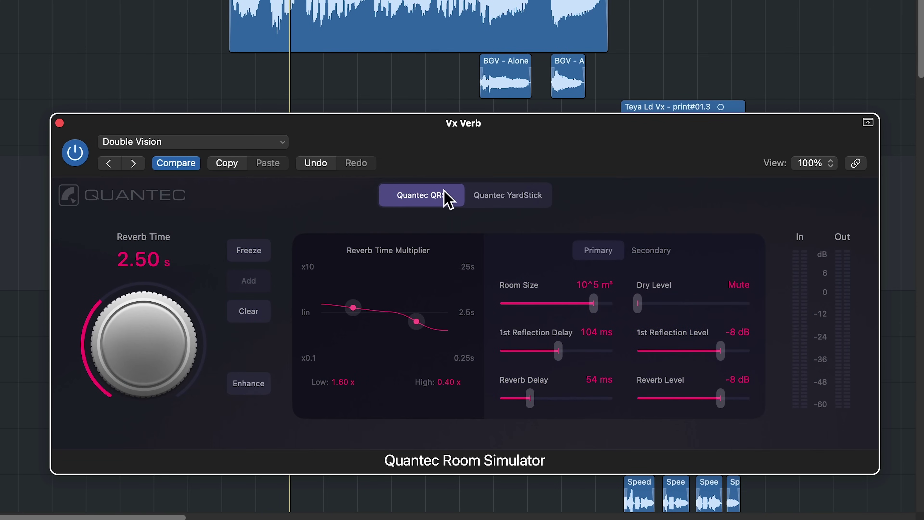
click(491, 195)
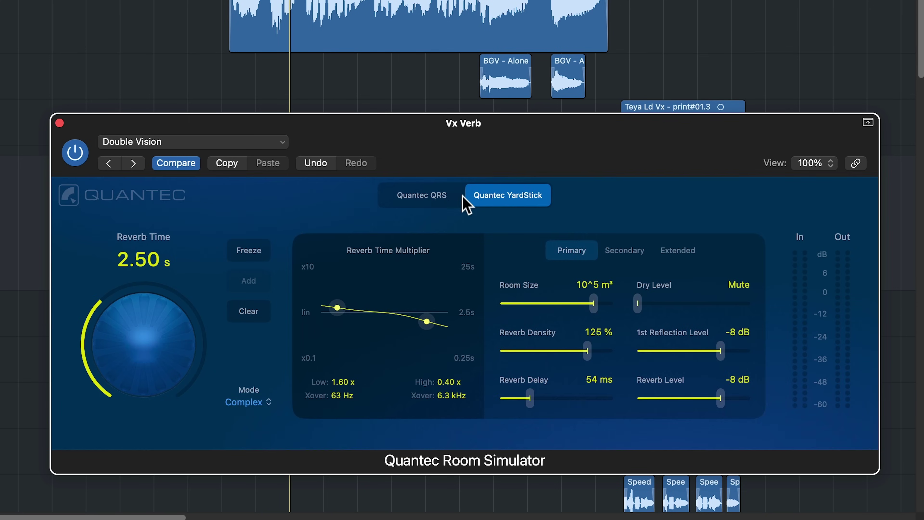
click(429, 197)
key(space)
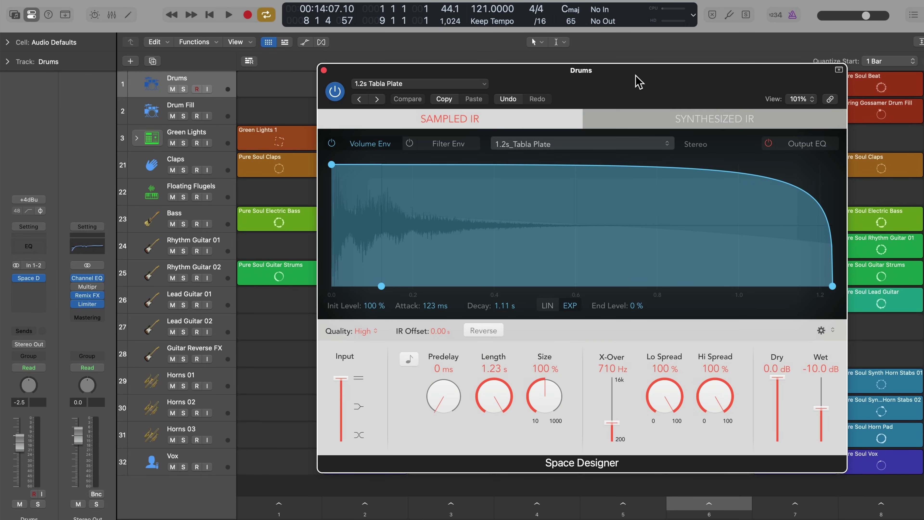
click(576, 144)
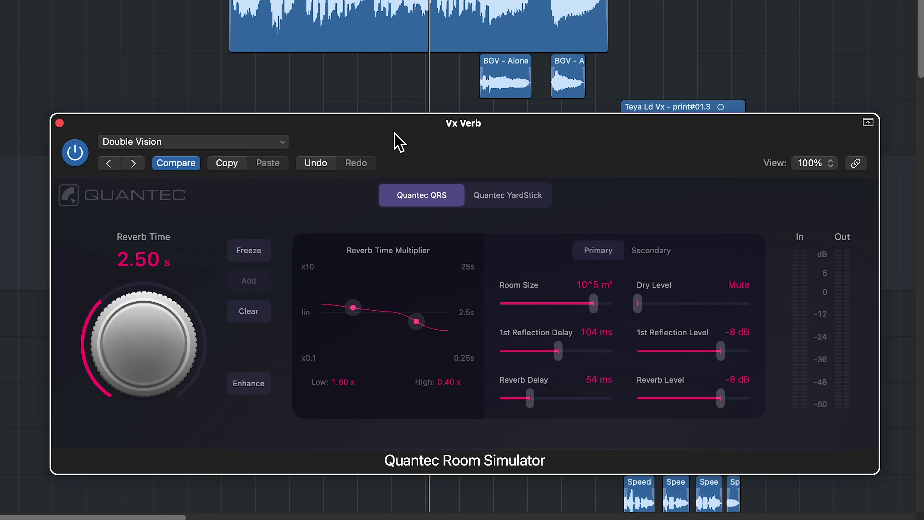
click(184, 108)
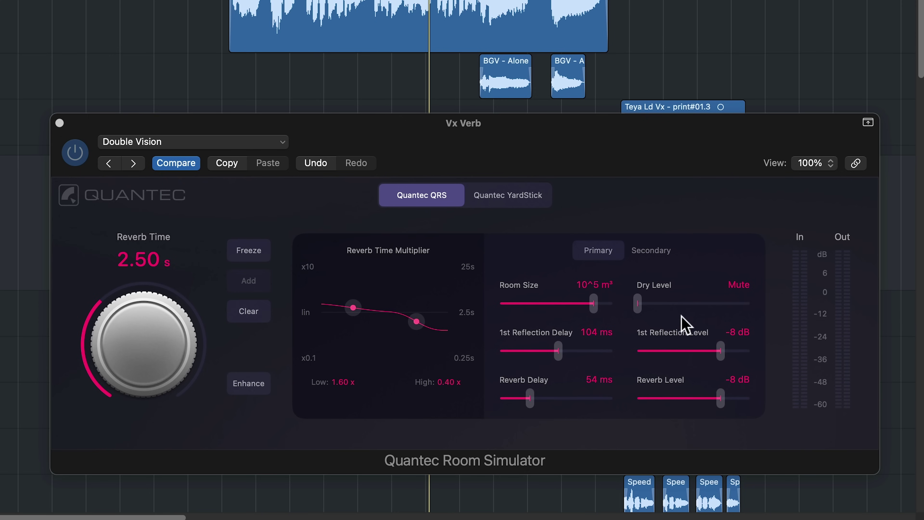
drag(639, 313, 621, 321)
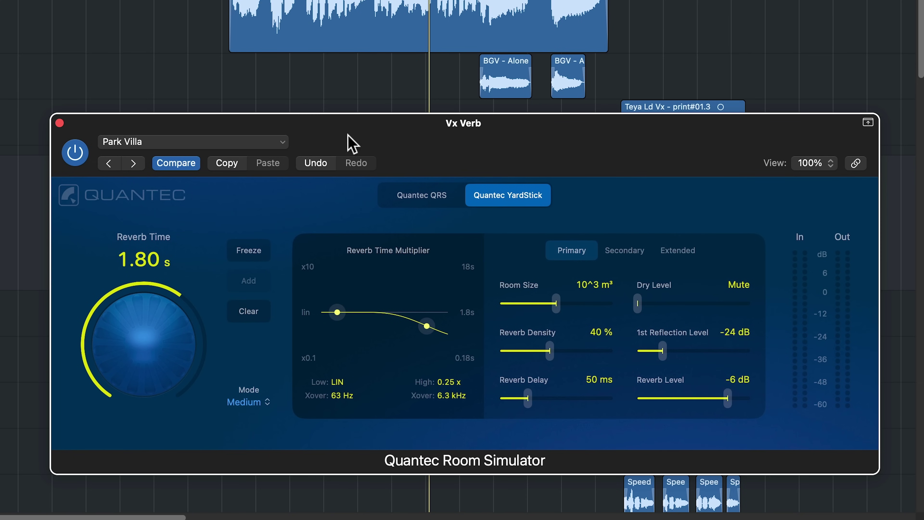
Step: Set the Reverb Level of the Park Villa preset to -5 dB during playback
click(266, 141)
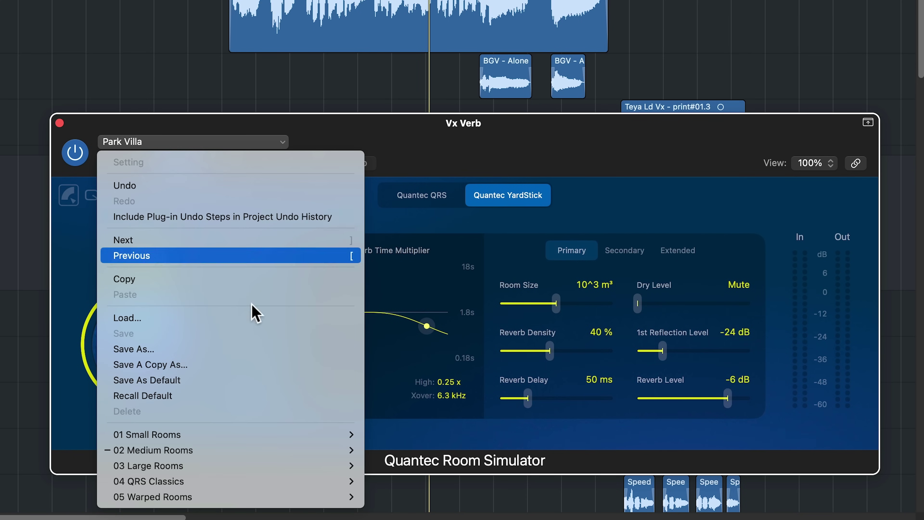
mouse_move(233, 452)
click(637, 160)
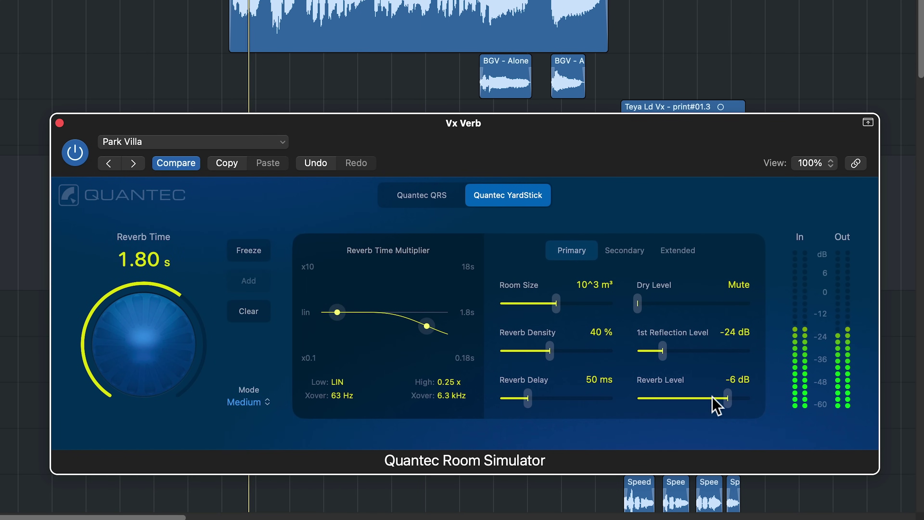
drag(730, 403, 733, 403)
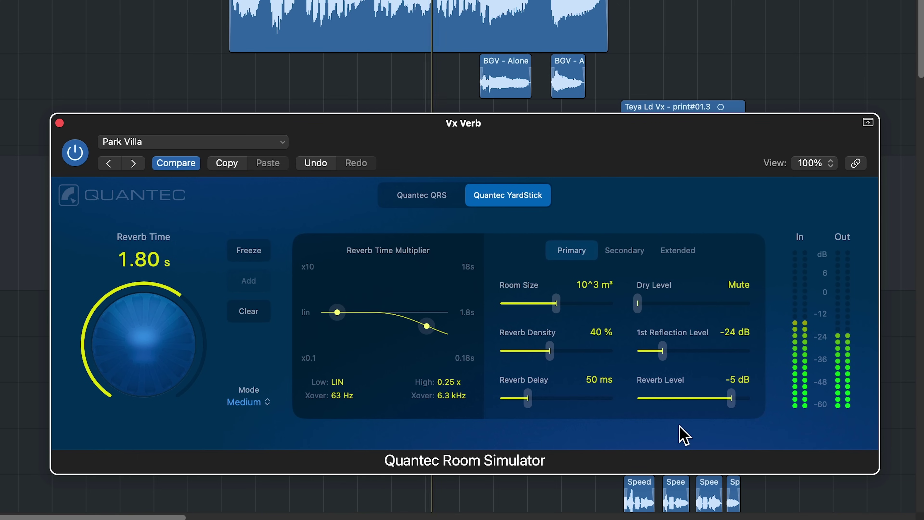
Step: Load the Acropolis preset from the Medium Rooms category
click(193, 142)
mouse_move(328, 450)
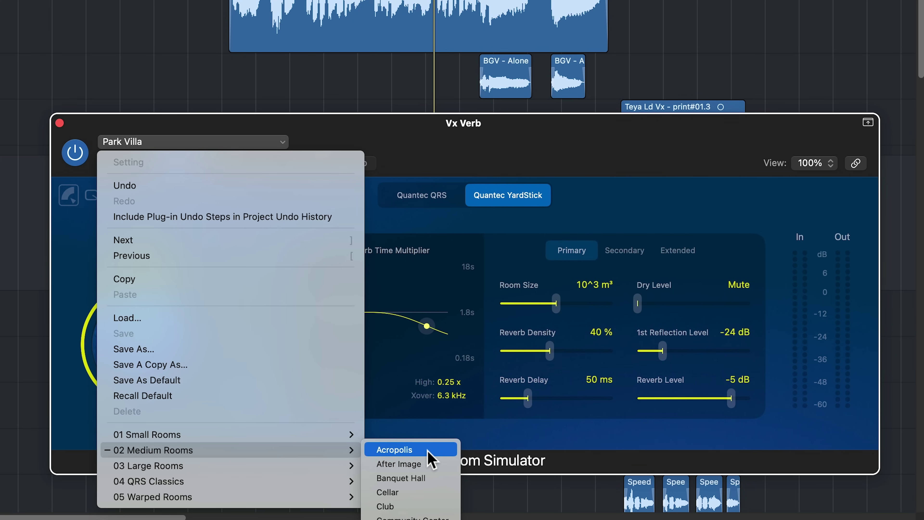
click(427, 450)
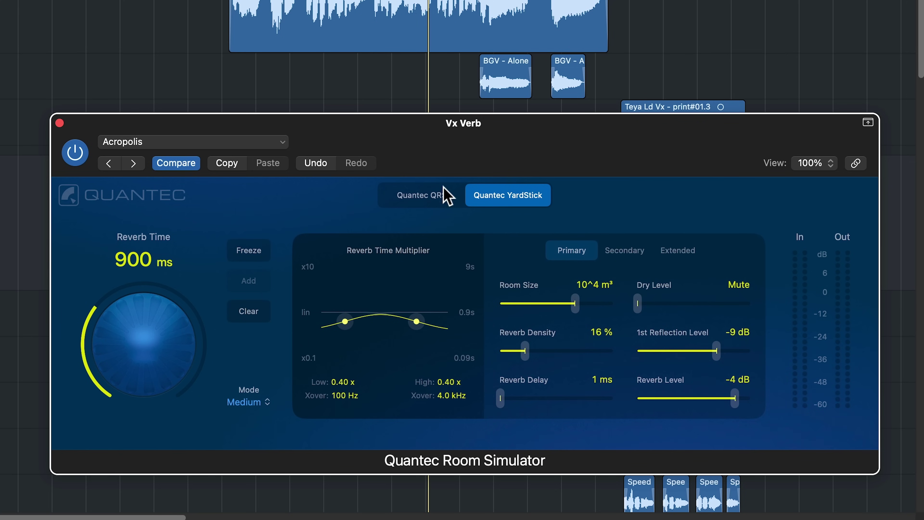
Step: Compare the Acropolis preset in the QRS and YardStick models and leave it on Quantec QRS
click(439, 199)
click(480, 198)
click(440, 200)
click(508, 204)
click(458, 201)
drag(598, 304, 567, 307)
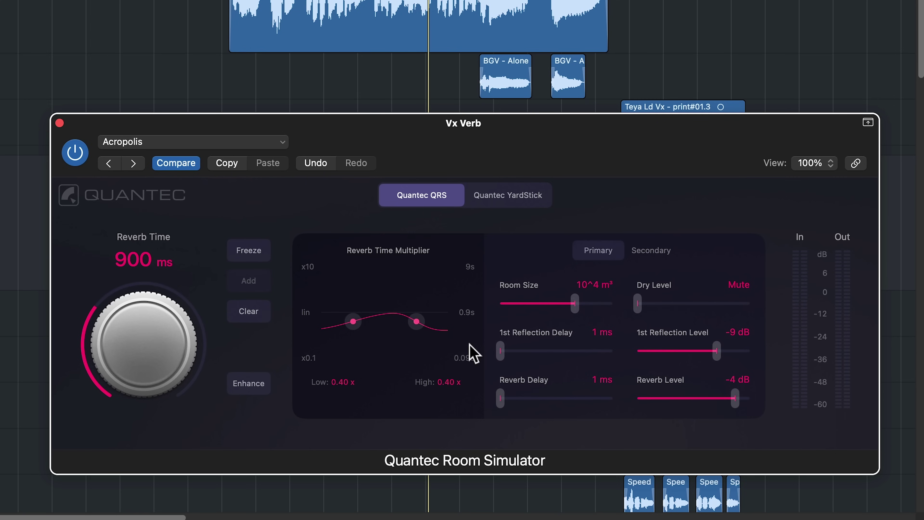
Step: Set the QRS Room Size to 10^5 m³ and the Reverb Time to 16.0 s
drag(580, 310, 528, 315)
drag(190, 367, 143, 352)
drag(520, 303, 579, 320)
drag(168, 324, 198, 299)
Step: Play the vocal while raising the Room Size to 10^6 m³ and the Reverb Time to 63.0 s
key(space)
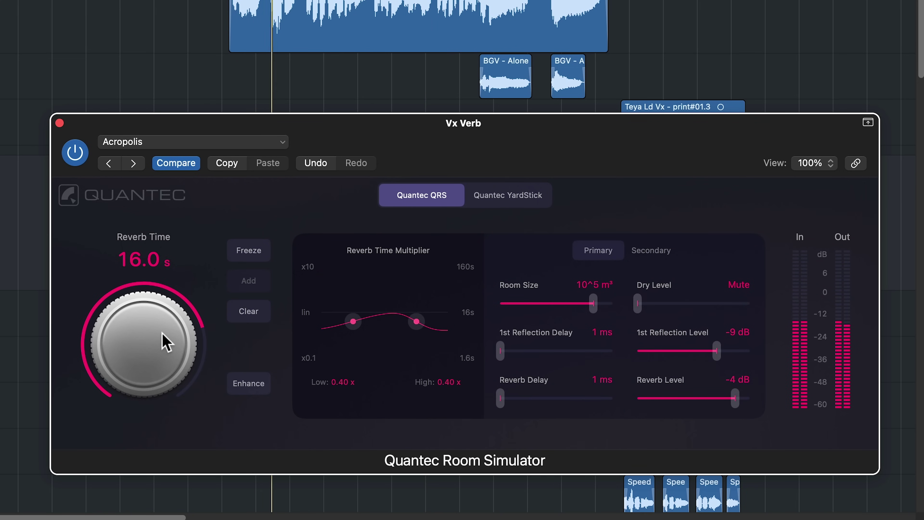
drag(593, 305, 613, 306)
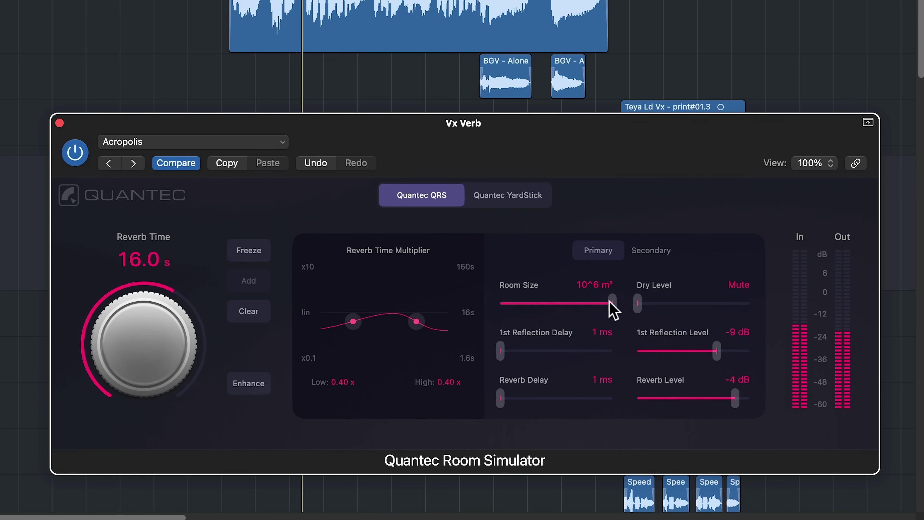
drag(175, 360, 175, 293)
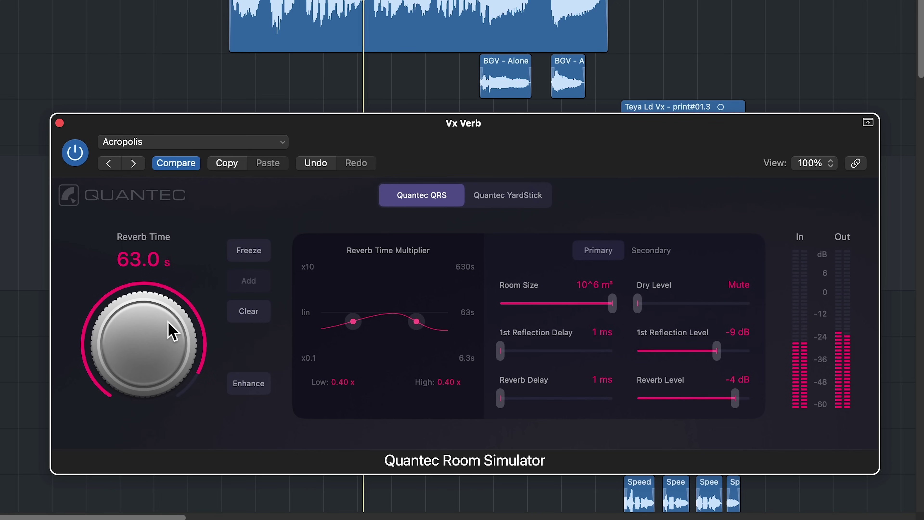
Step: Reduce the Room Size to 10^3 m³ and bring the Reverb Time down to 630 ms
drag(172, 331, 157, 449)
drag(611, 307, 553, 325)
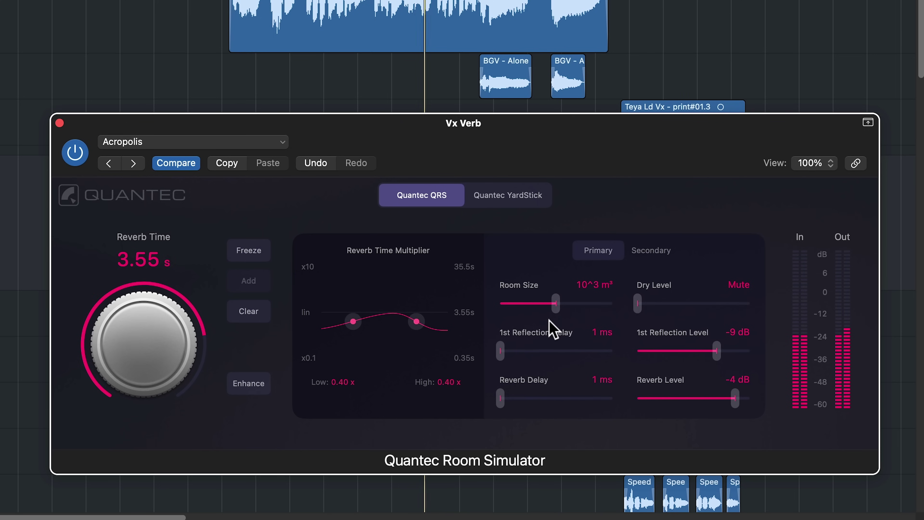
drag(139, 360, 138, 393)
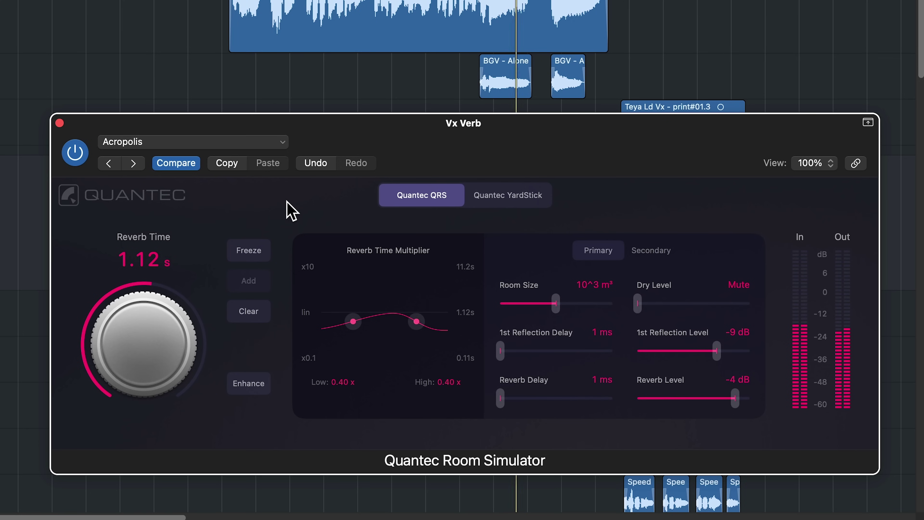
drag(157, 342, 155, 358)
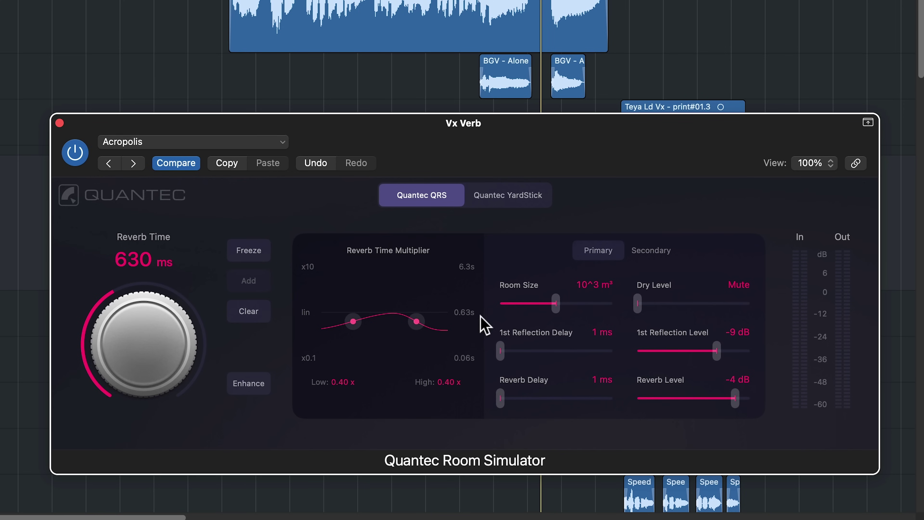
Step: Set the 1st Reflection Delay to 133 ms and the 1st Reflection Level to -5 dB
mouse_move(570, 348)
mouse_down()
mouse_move(586, 354)
mouse_move(573, 355)
mouse_up()
drag(716, 355, 725, 356)
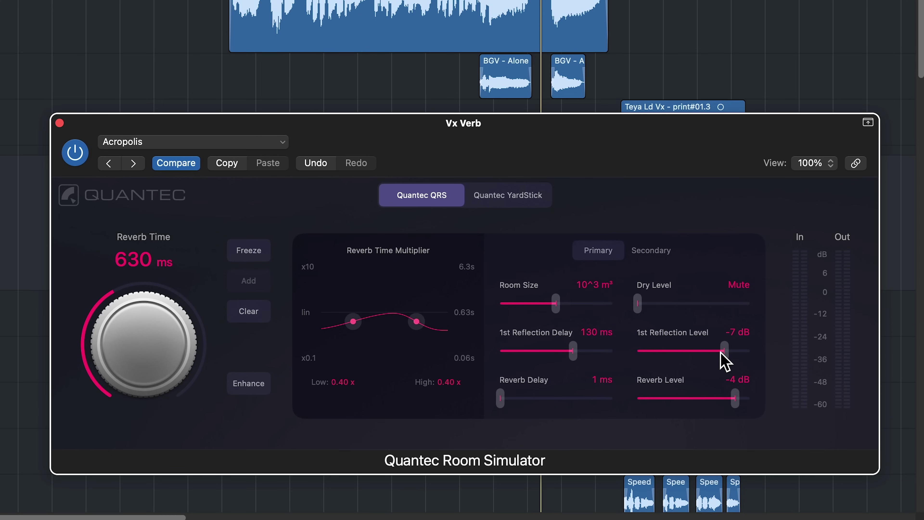
drag(571, 353, 548, 364)
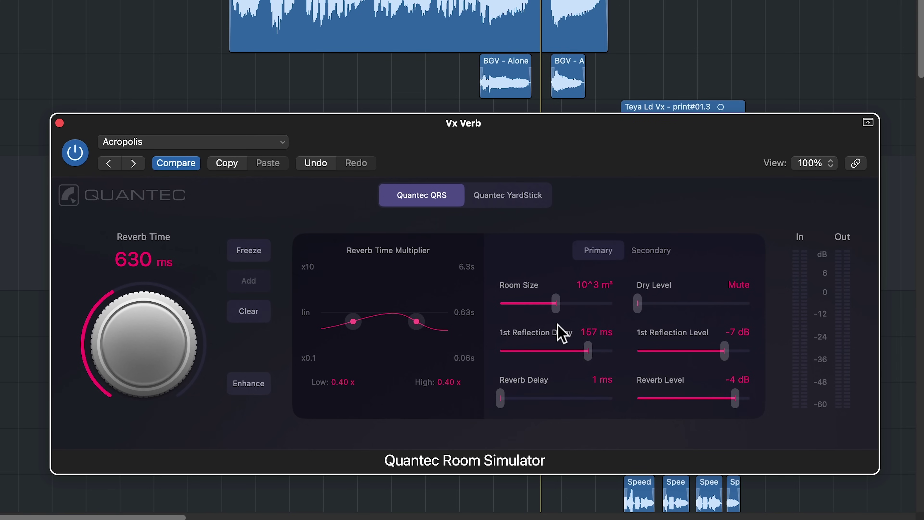
drag(555, 311, 531, 313)
drag(729, 355, 732, 355)
drag(587, 354, 586, 352)
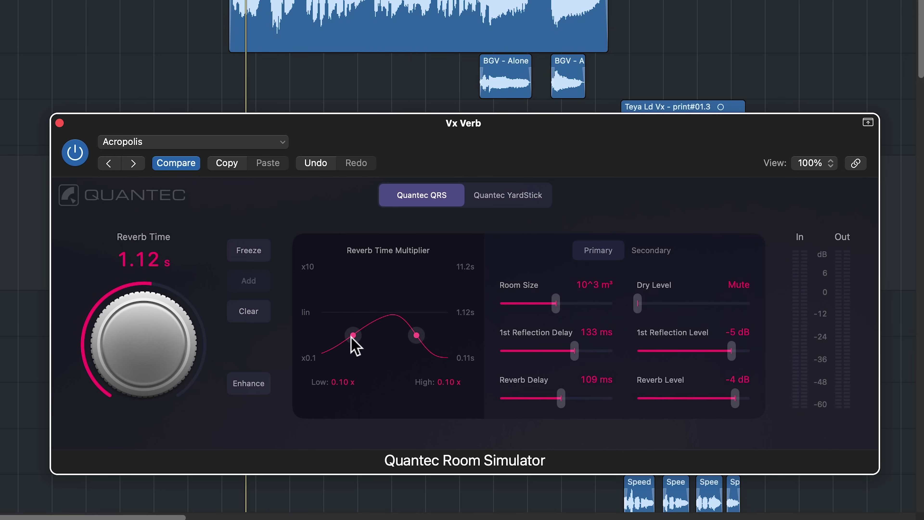
Step: Shape the Reverb Time Multiplier curve with Low at 10.00 x and High at 2.50 x
drag(351, 340, 356, 310)
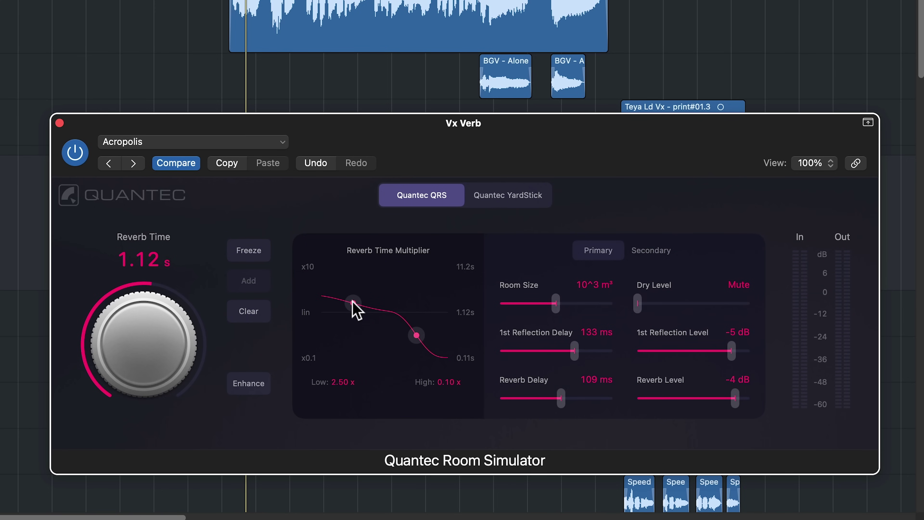
drag(414, 331, 417, 303)
drag(353, 298, 352, 274)
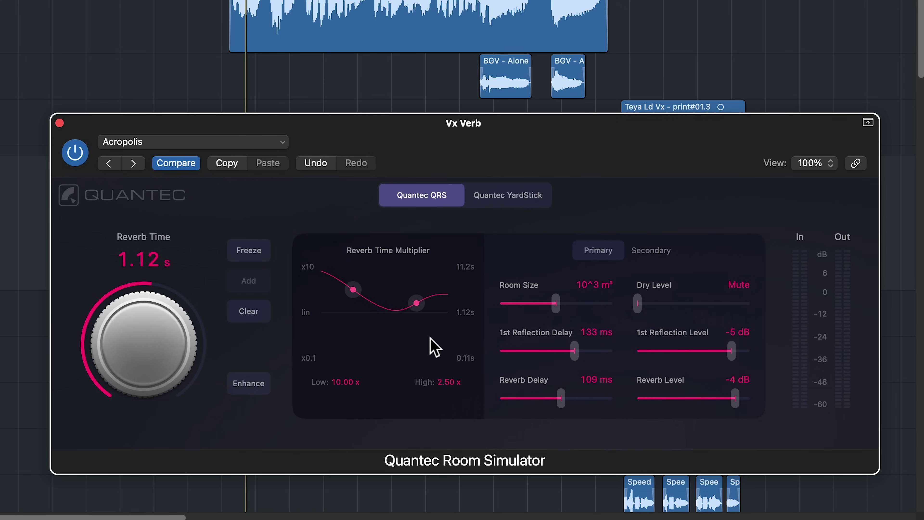
Step: Play the vocal and lower both the Low and High reverb time multipliers to 0.10 x
key(space)
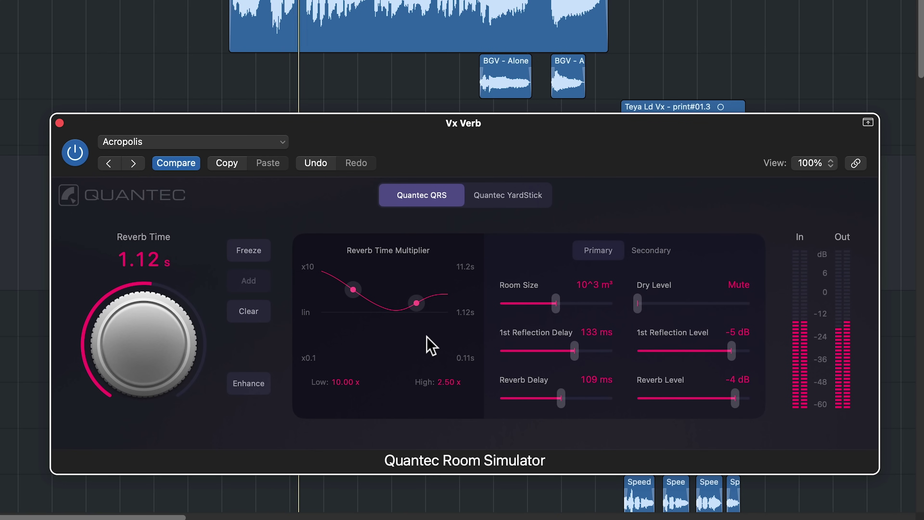
drag(352, 291, 352, 336)
drag(417, 304, 427, 377)
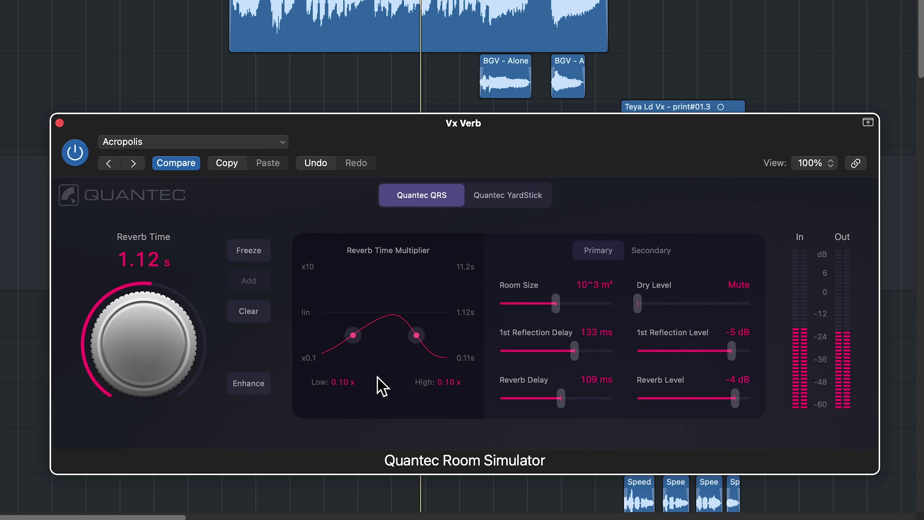
Step: Engage Freeze on the reverb and raise the Reverb Time to 2.24 s and the Reverb Level to 0 dB
click(254, 255)
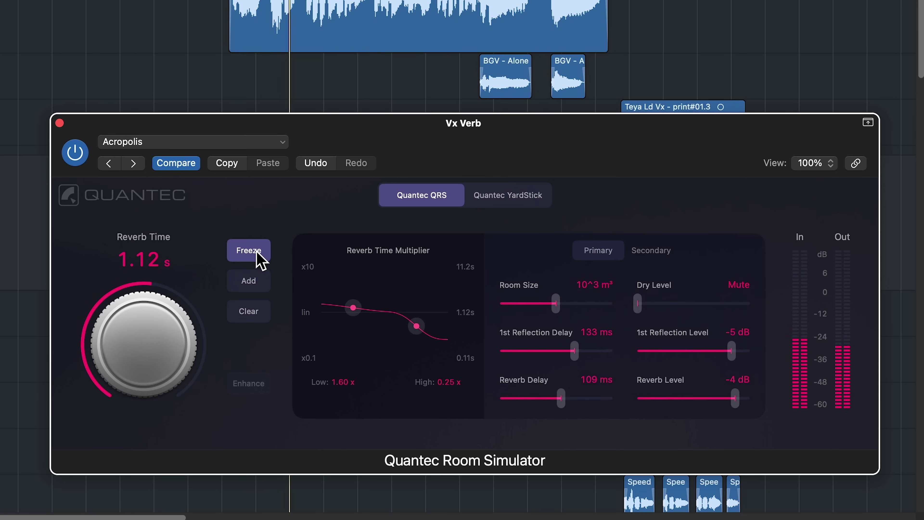
scroll(140, 344, up, 3)
drag(140, 344, 143, 328)
drag(735, 397, 749, 398)
Step: Release Freeze and reduce the Reverb Time to 1.80 s
click(250, 251)
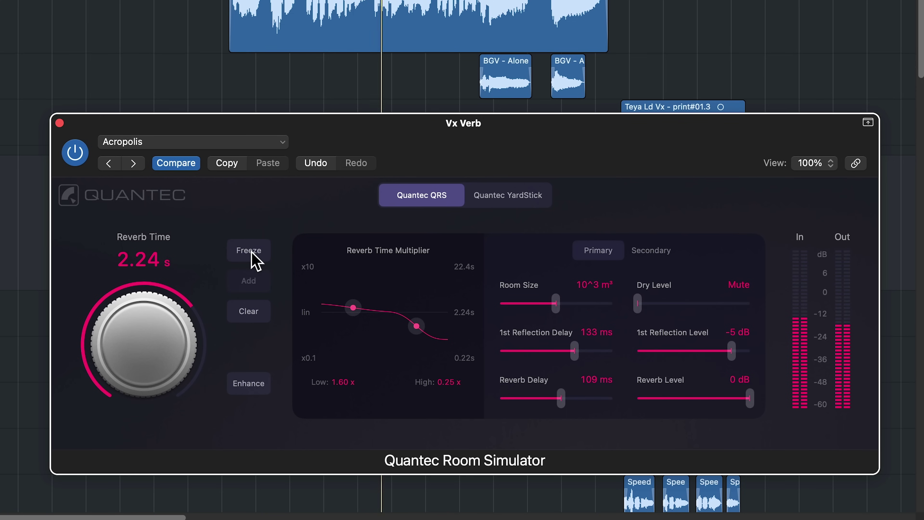
click(251, 252)
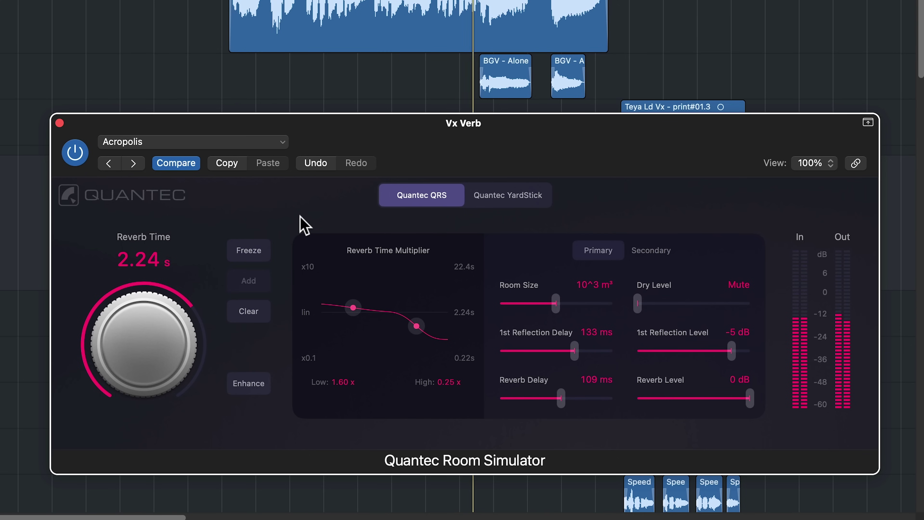
drag(161, 342, 165, 355)
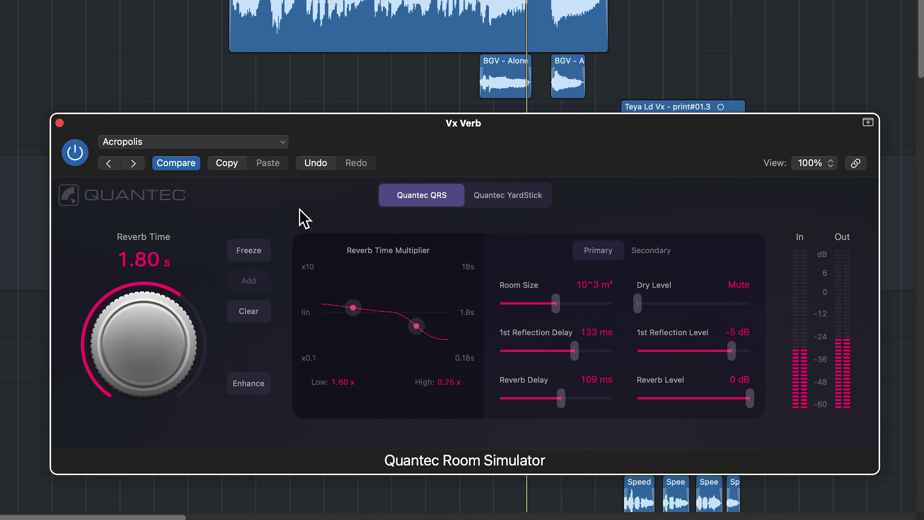
Step: Turn on Enhance and raise the Room Size to 10^6 m³ while the vocal plays
click(249, 387)
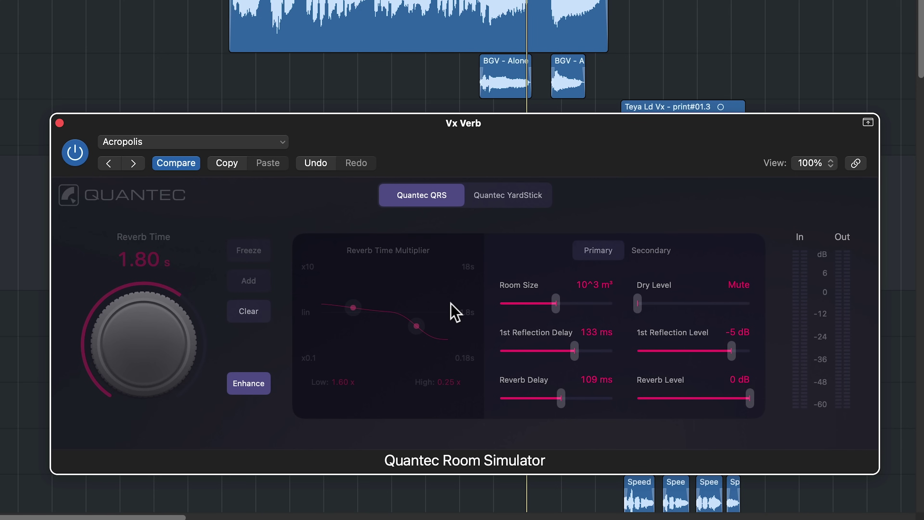
key(space)
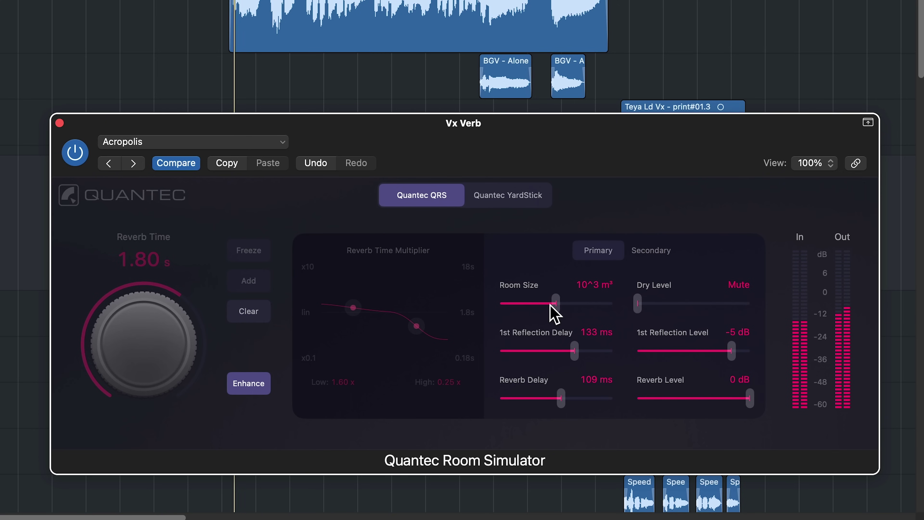
drag(547, 306, 604, 330)
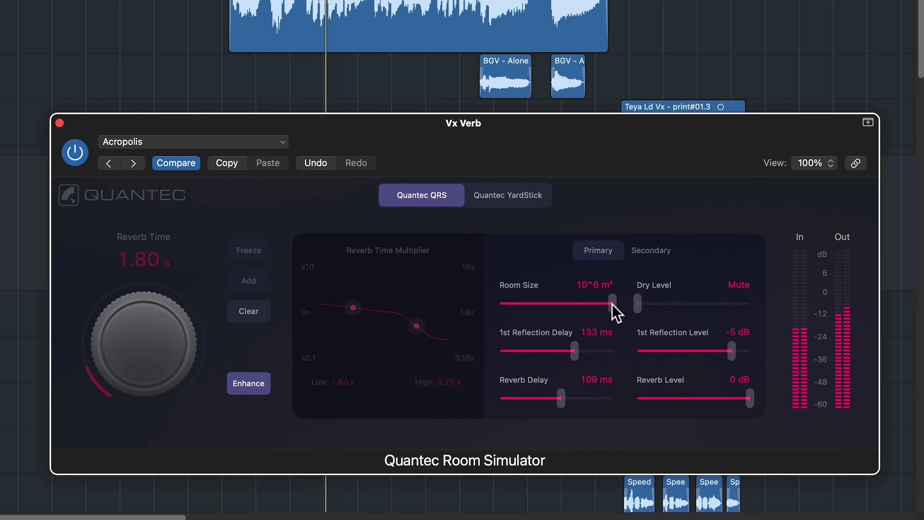
Step: Set the Reverb Delay to 20 ms and the 1st Reflection Delay to 95 ms
drag(561, 397, 508, 399)
drag(571, 345, 549, 355)
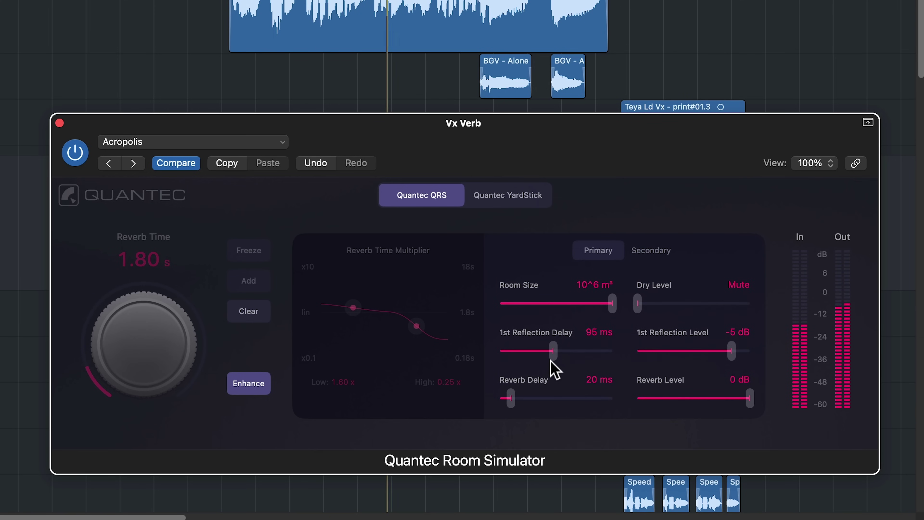
Step: Reduce the Room Size to 10^2 m³ and lower the 1st Reflection Level
drag(608, 304, 538, 324)
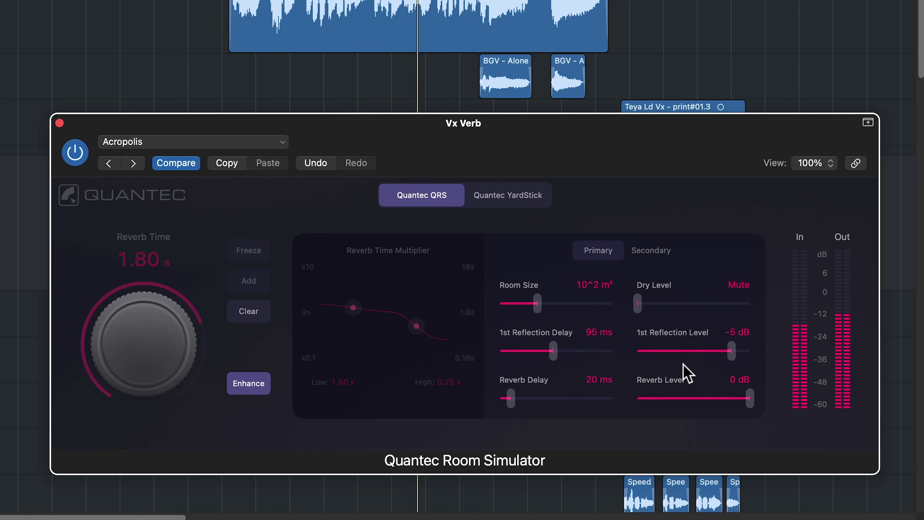
drag(735, 346, 665, 366)
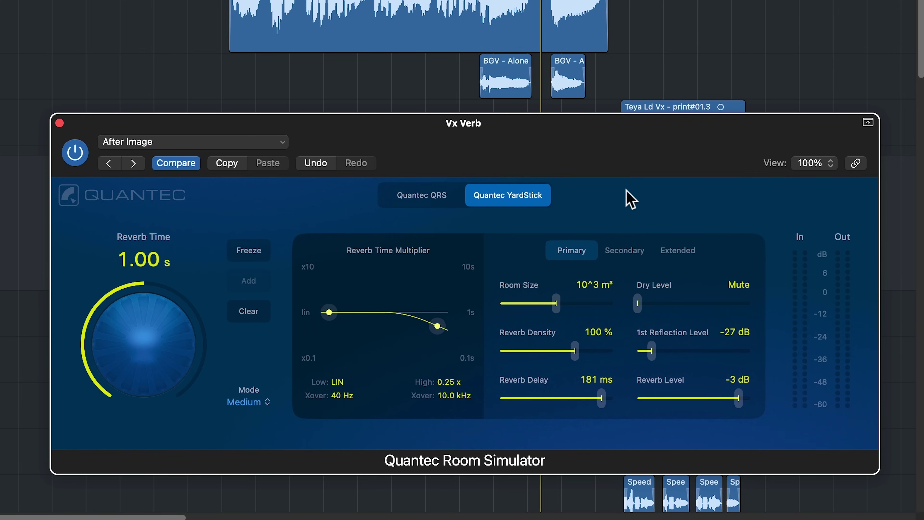
Step: Audition the vocal through the After Image preset and switch the YardStick reverb Mode to Complex
key(space)
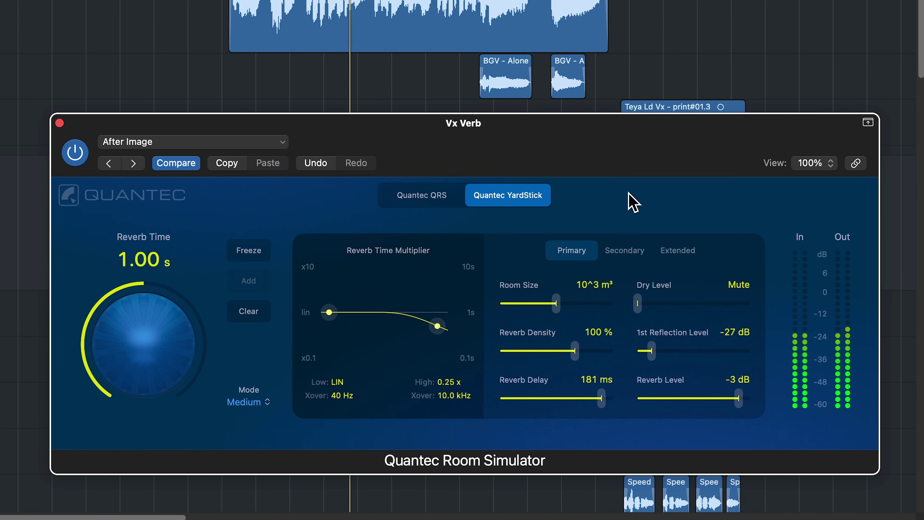
key(space)
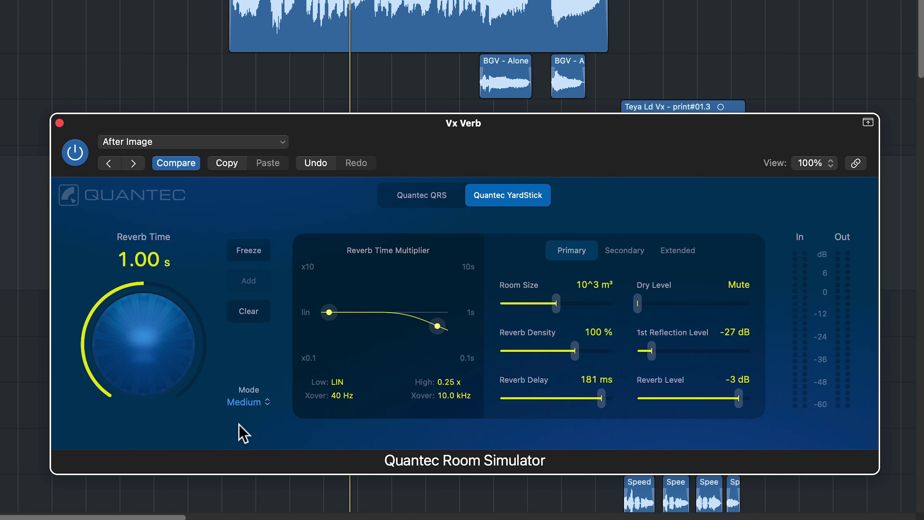
click(268, 402)
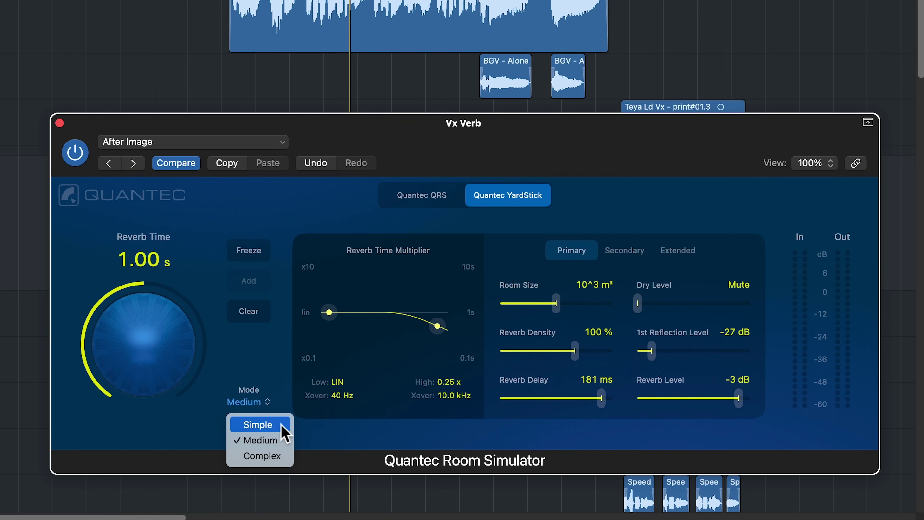
click(262, 456)
key(space)
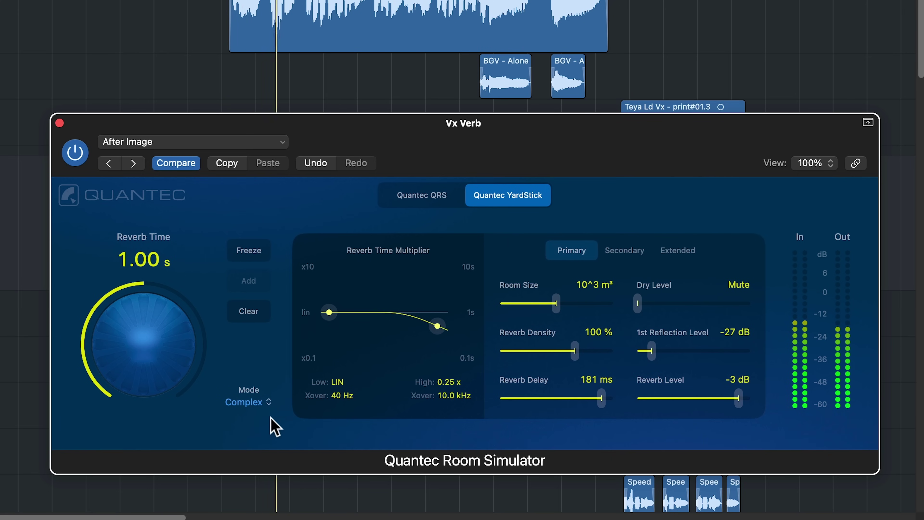
Step: Compare the Medium, Simple and Complex reverb modes on the vocal, ending on Complex
click(259, 402)
click(269, 440)
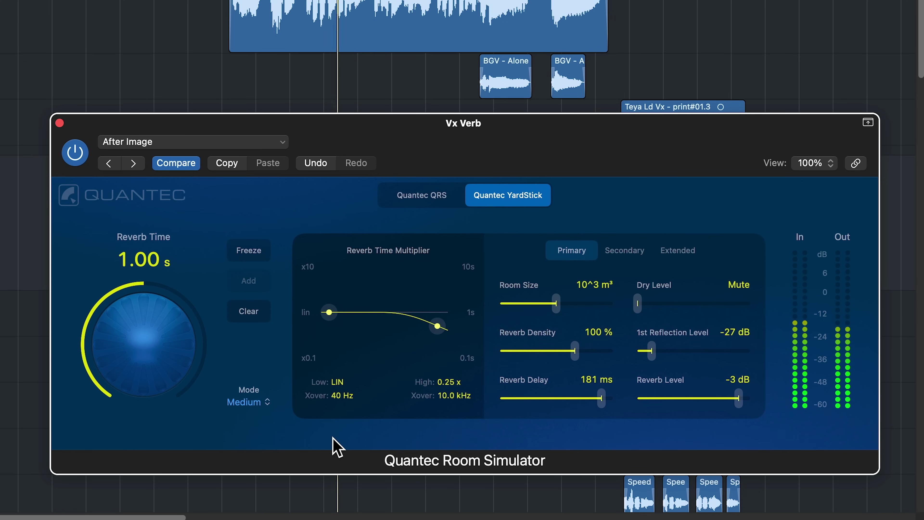
click(264, 404)
click(282, 427)
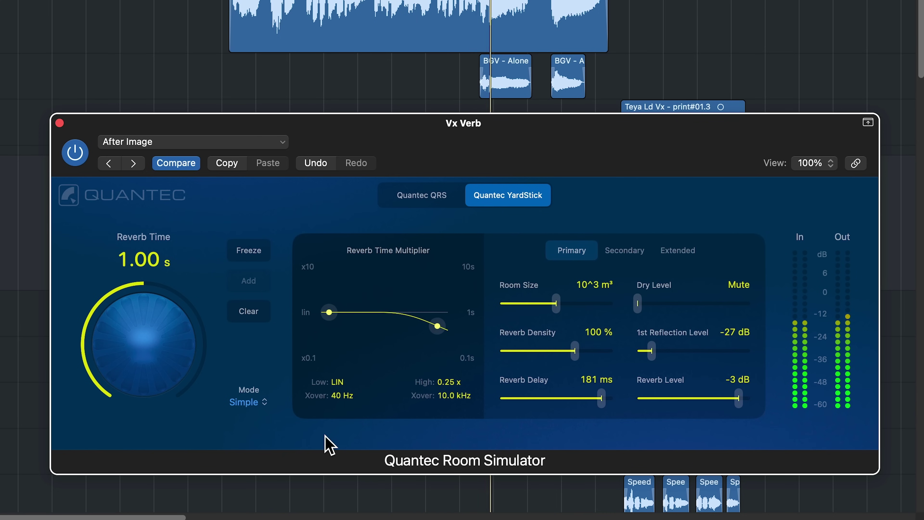
click(256, 404)
click(271, 458)
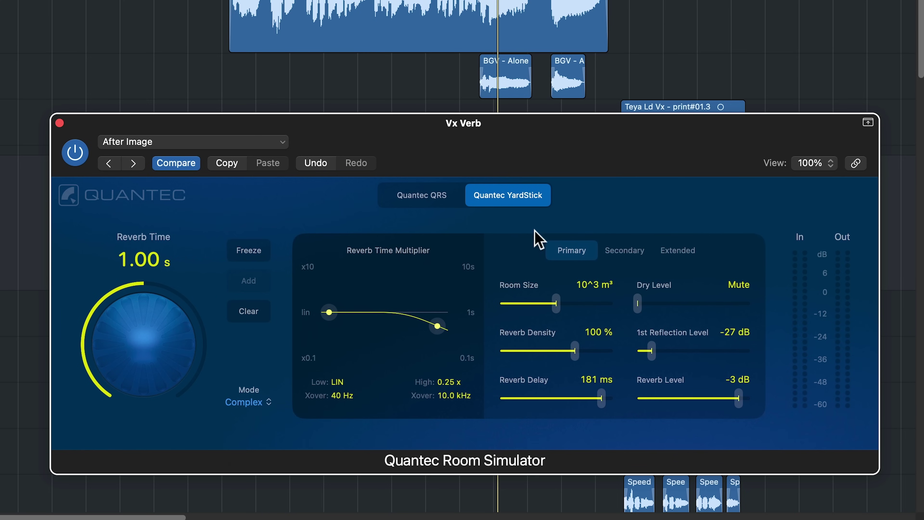
Step: Load the Double Vision preset and look over the available preset categories
key(])
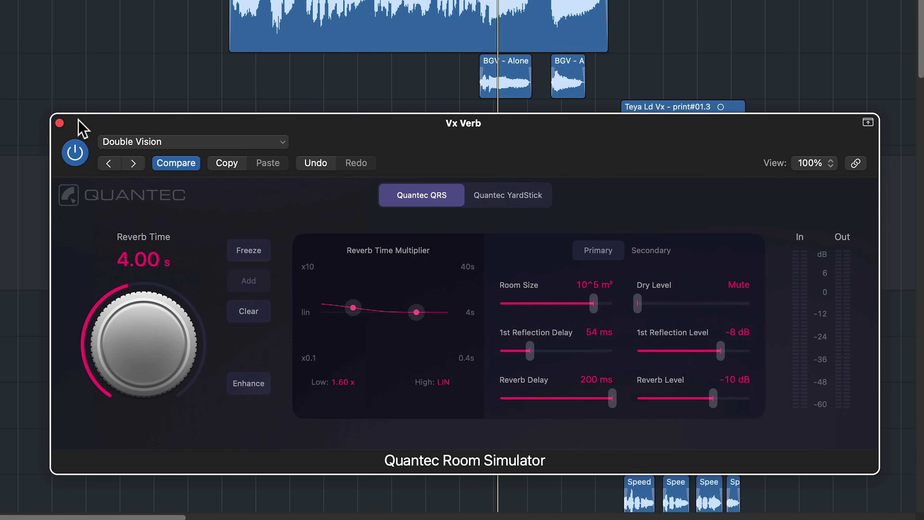
click(233, 144)
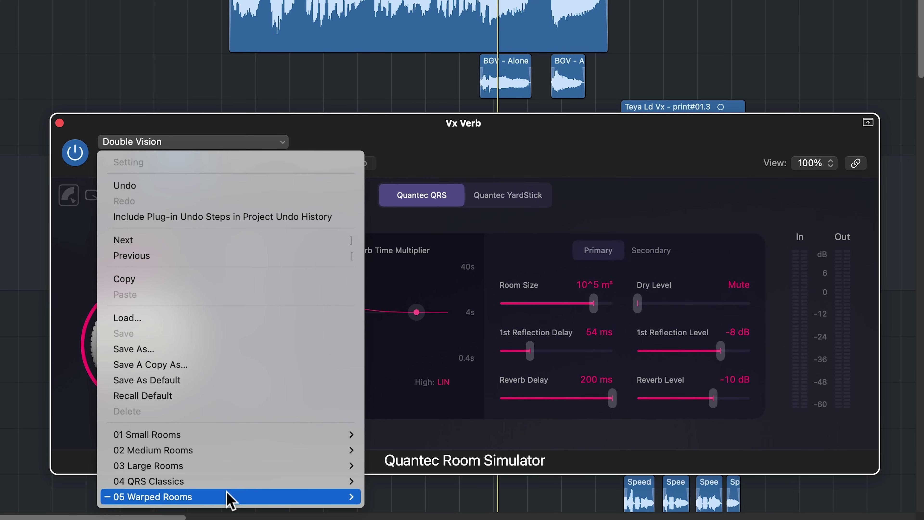
click(412, 149)
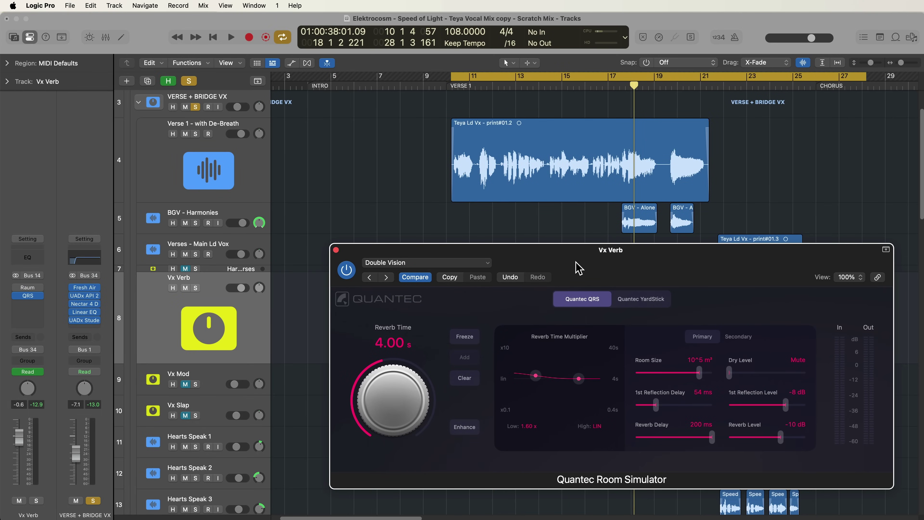
Step: Lower the 1st Reflection Level to -26 dB while the vocal plays, and stop playback
click(406, 178)
key(space)
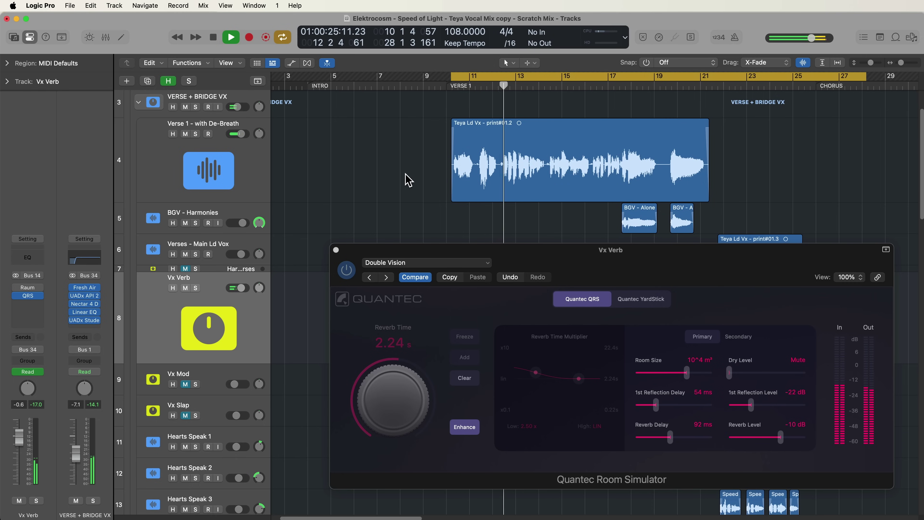
drag(750, 405, 742, 406)
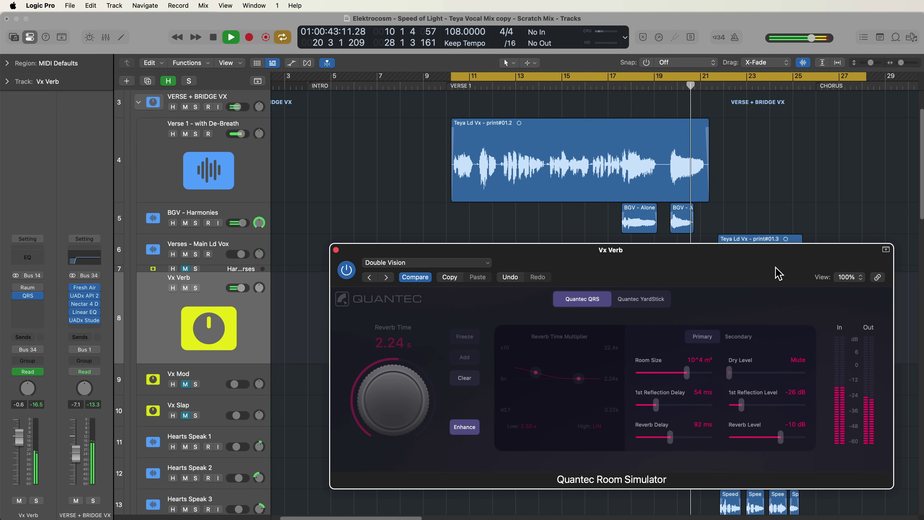
key(space)
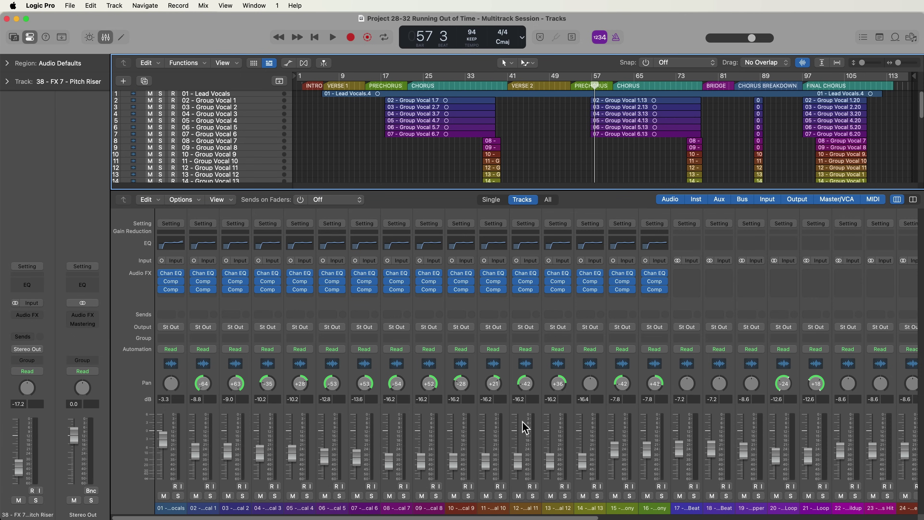
Step: Select channel strips 13 to 16 in the Mixer and move them together directly after channel strip 02
key(x)
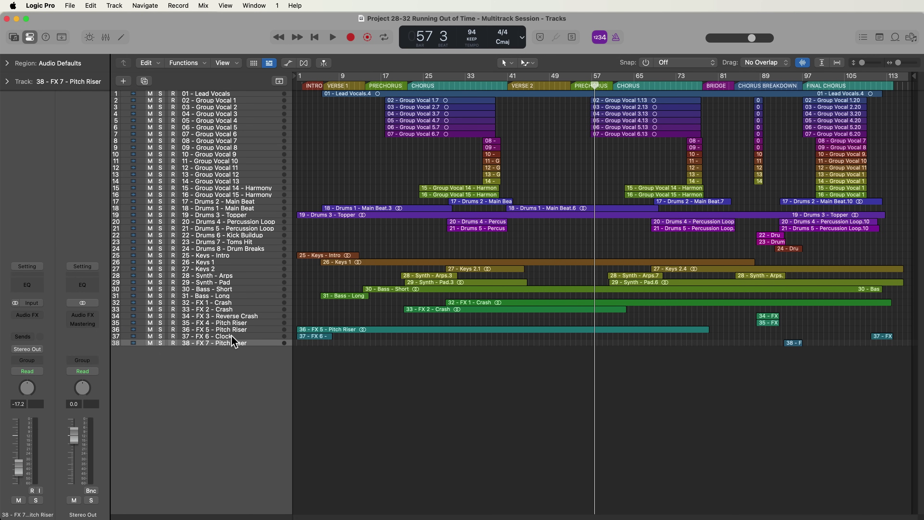
key(x)
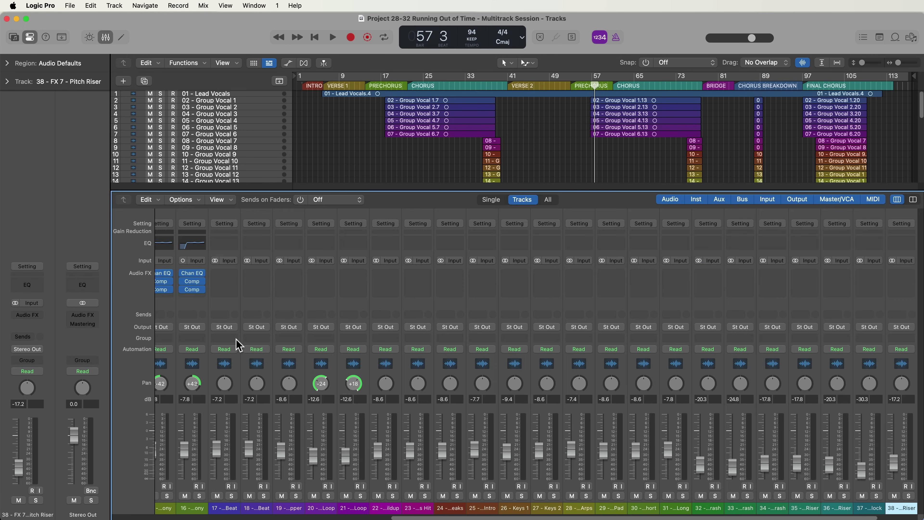
scroll(475, 444, left, 10)
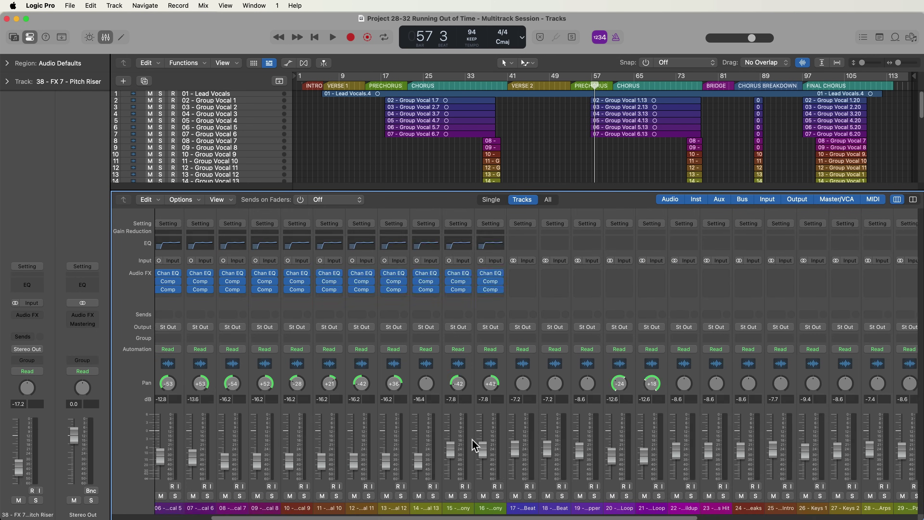
click(558, 317)
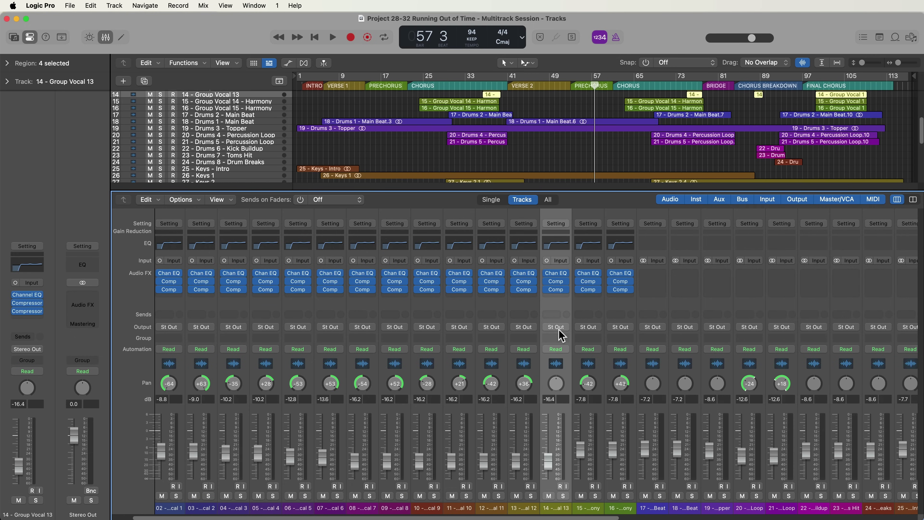
drag(528, 305, 613, 307)
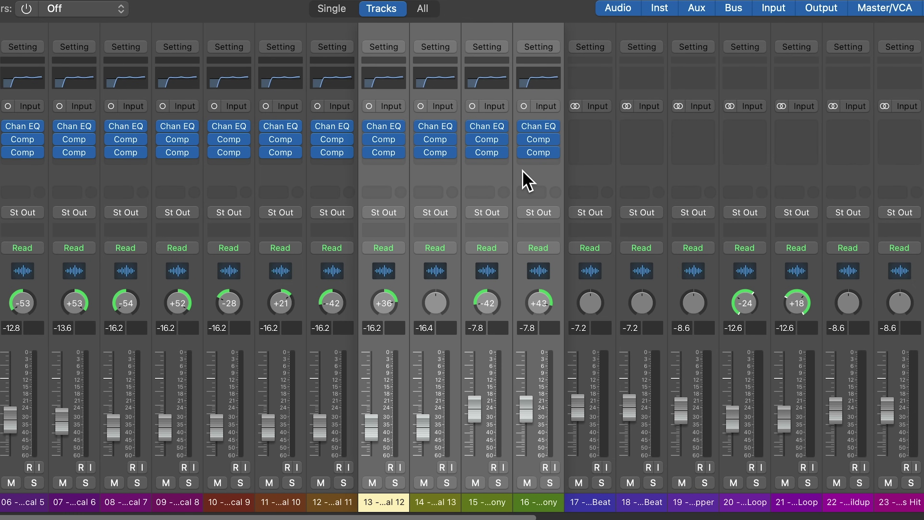
drag(527, 180, 13, 197)
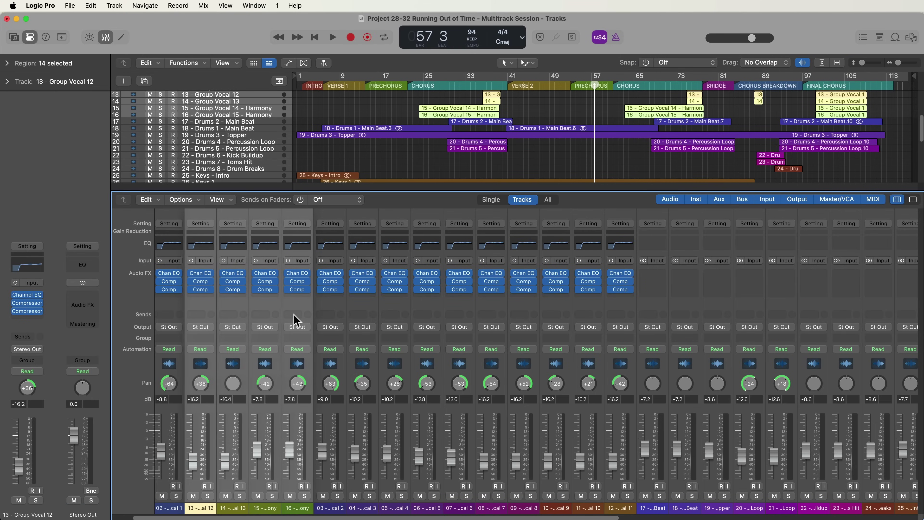
Step: Move channel strip 10 directly after 15, and place strips 06 to 09, 11 and 12 ahead of 16
click(559, 314)
drag(559, 312, 303, 313)
drag(624, 311, 324, 313)
drag(491, 314, 449, 314)
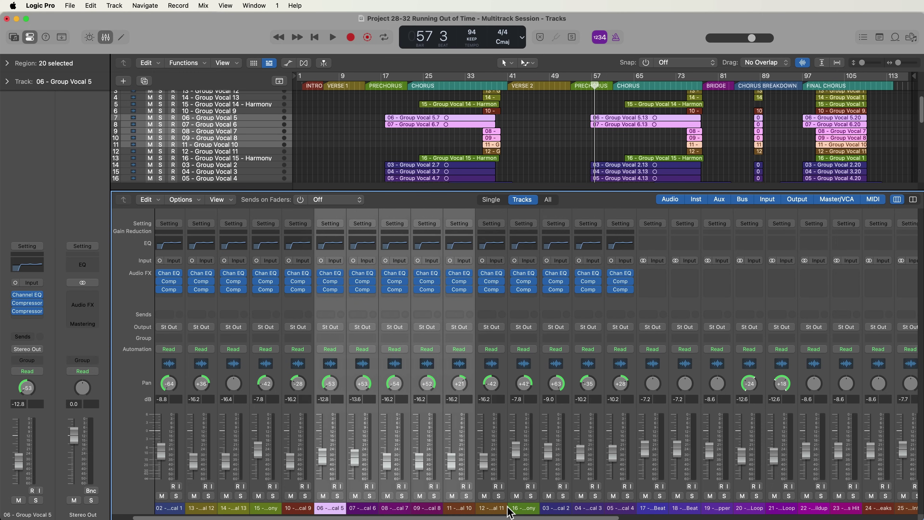
Step: Select the non-adjacent channel strips 06, 08, 12, 03 and 18 and move them together ahead of channel strip 10
click(494, 508)
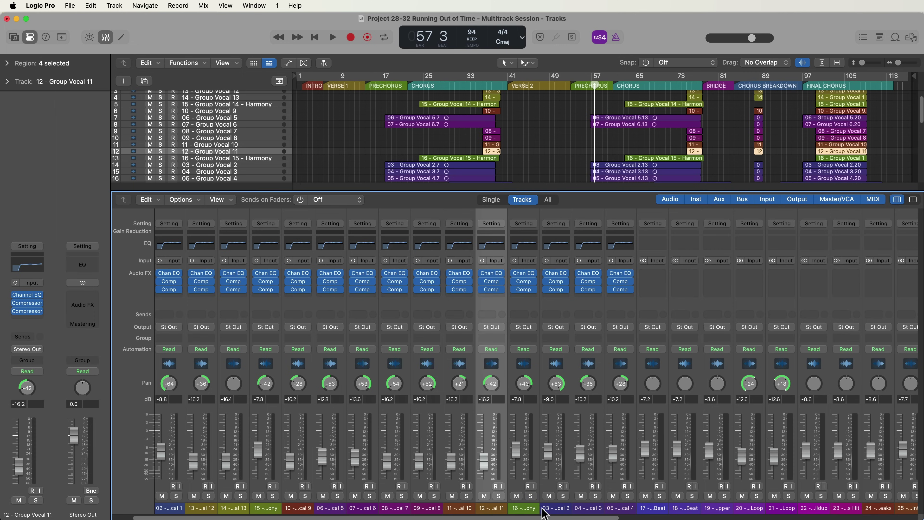
shift+click(556, 509)
shift+click(684, 508)
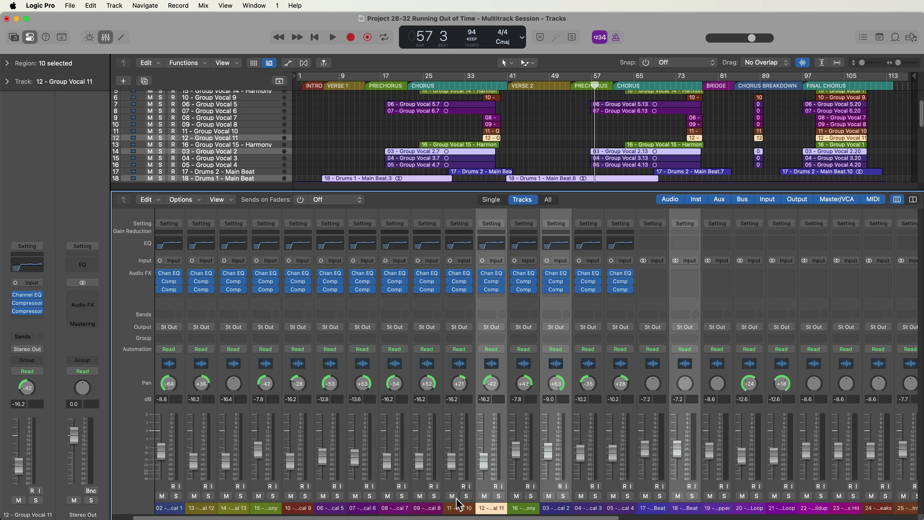
shift+click(394, 508)
shift+click(324, 508)
drag(394, 312, 340, 330)
Step: Select channel strips 30 to 38 and add a send to Bus 1 on all of them
click(620, 508)
scroll(488, 424, right, 5)
scroll(488, 424, right, 10)
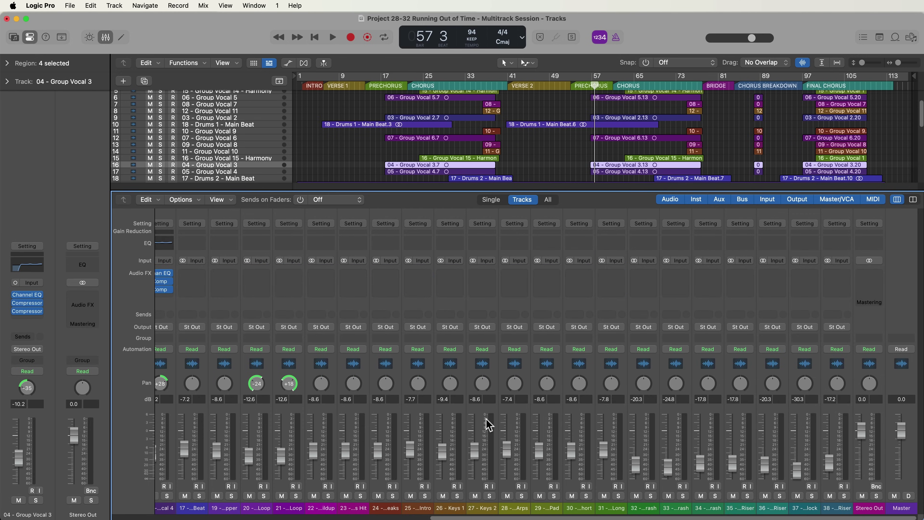
drag(833, 507, 582, 508)
click(574, 314)
mouse_move(655, 398)
click(693, 312)
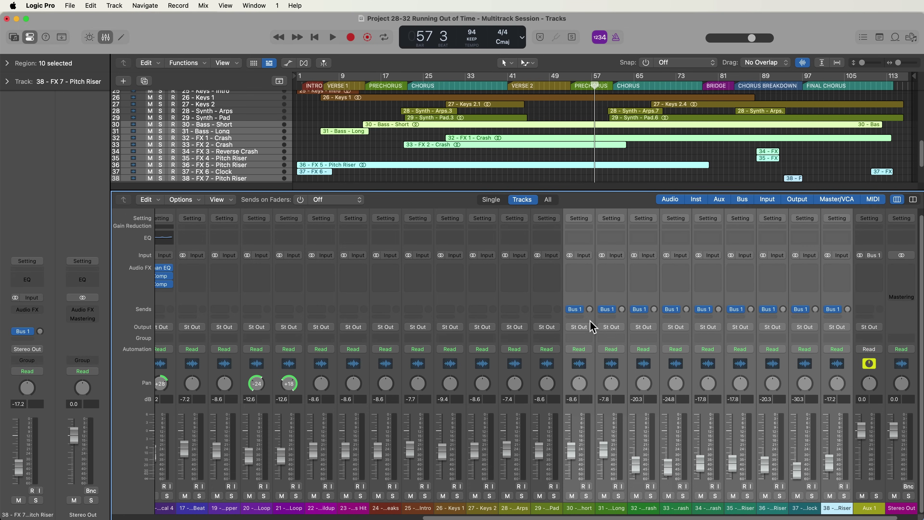
Step: Add a second send to Bus 2 on the selected channel strips 30 to 38
click(579, 309)
mouse_move(654, 401)
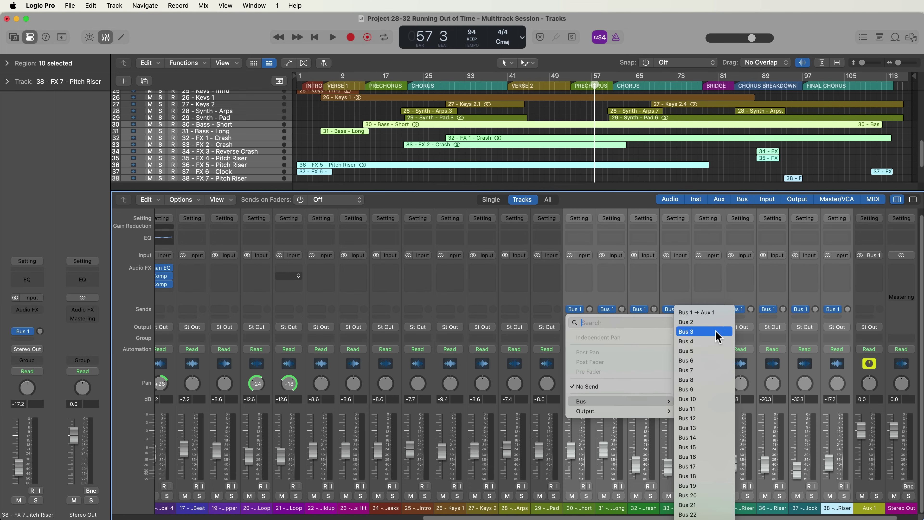
click(693, 312)
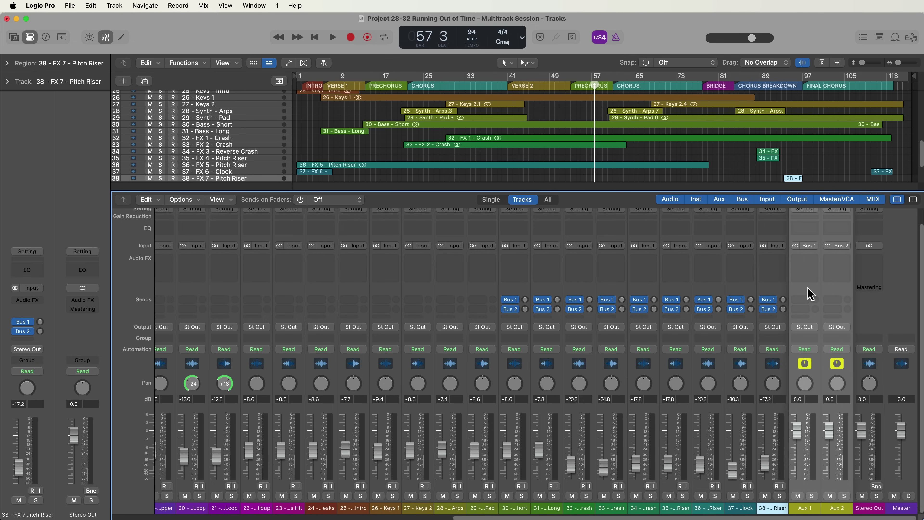
Step: Move Aux 1 and Aux 2 ahead of 30 - Bass - Short and enlarge the tracks to check their position
drag(808, 294, 510, 298)
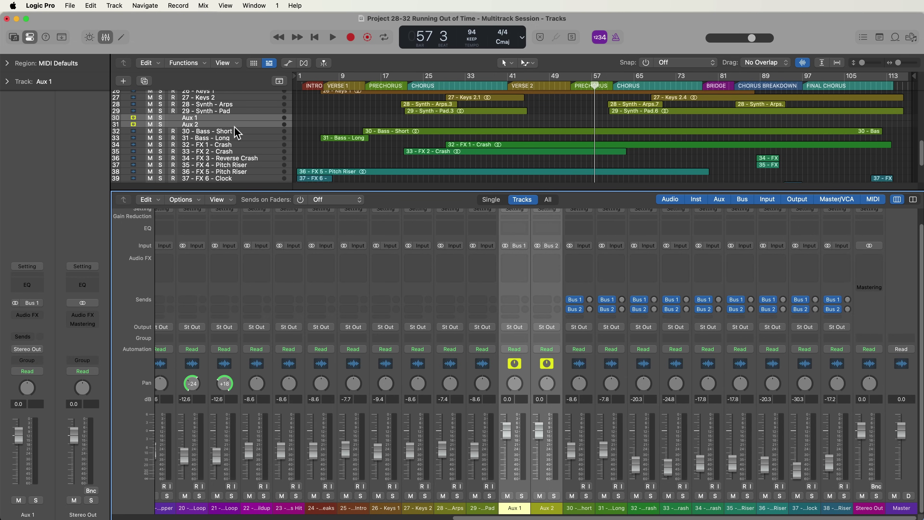
key(x)
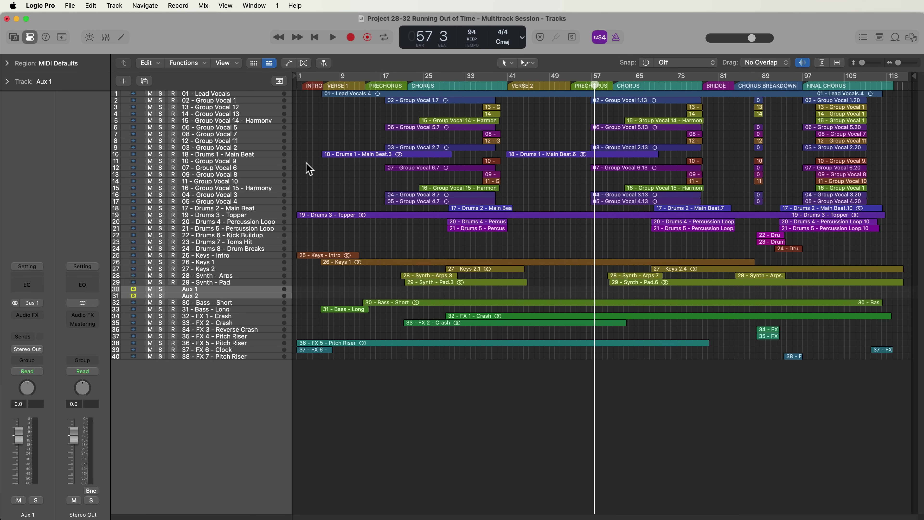
key(super+Down)
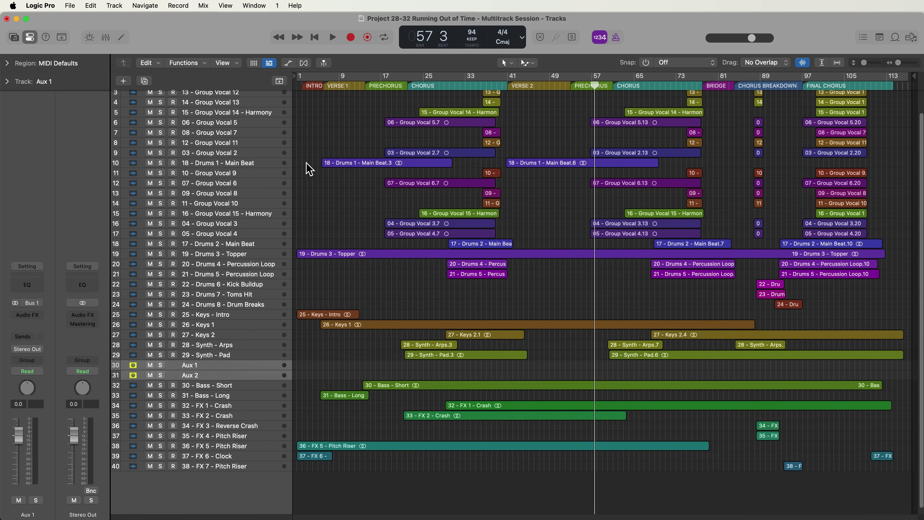
key(super+Down)
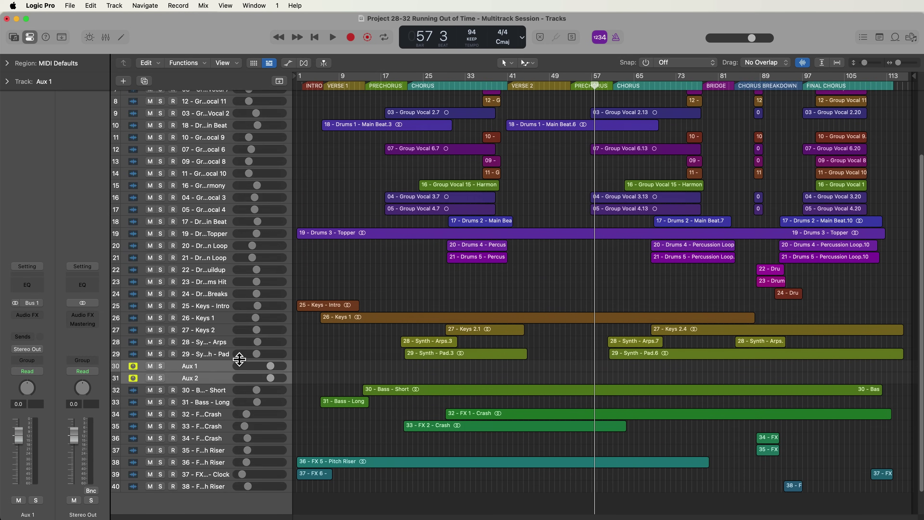
key(super+Down)
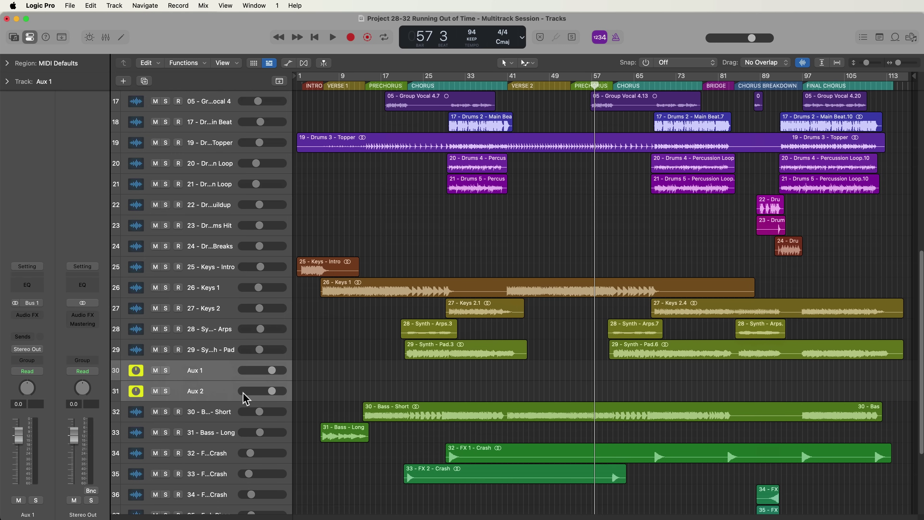
Step: Move the Master channel strip ahead of 27 - Keys 2 in the Mixer and create a track for the Stereo Out
click(246, 399)
key(x)
drag(906, 237, 431, 283)
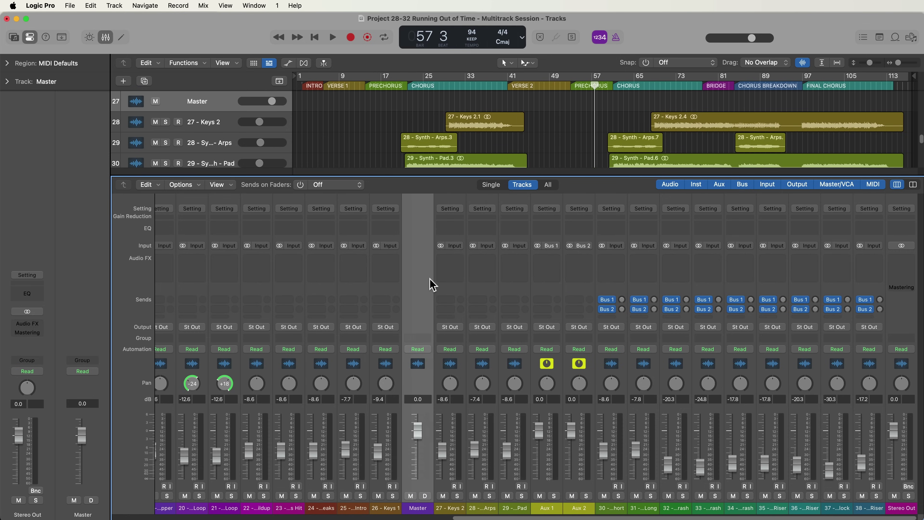
click(894, 200)
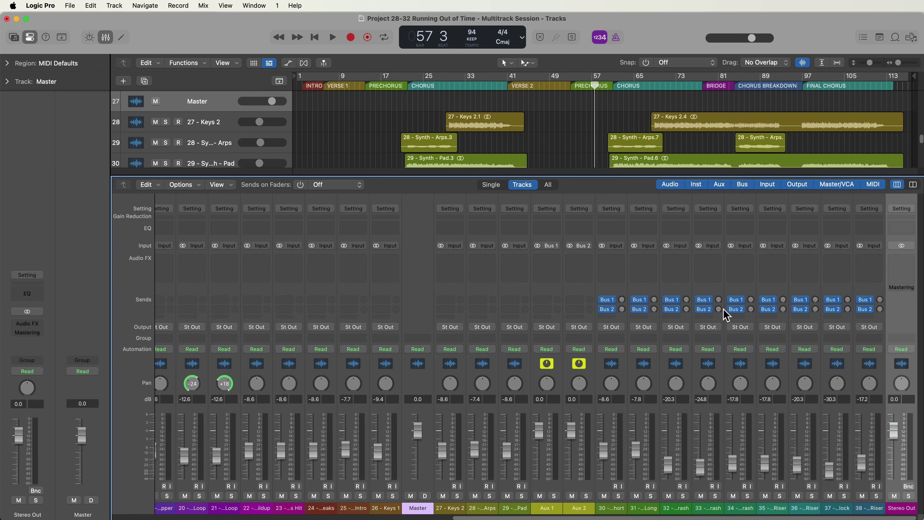
key(ctrl+t)
Step: Select the 30 - Bass - Short and 31 - Bass - Long channel strips and move both toward 25 - Keys - Intro
click(604, 507)
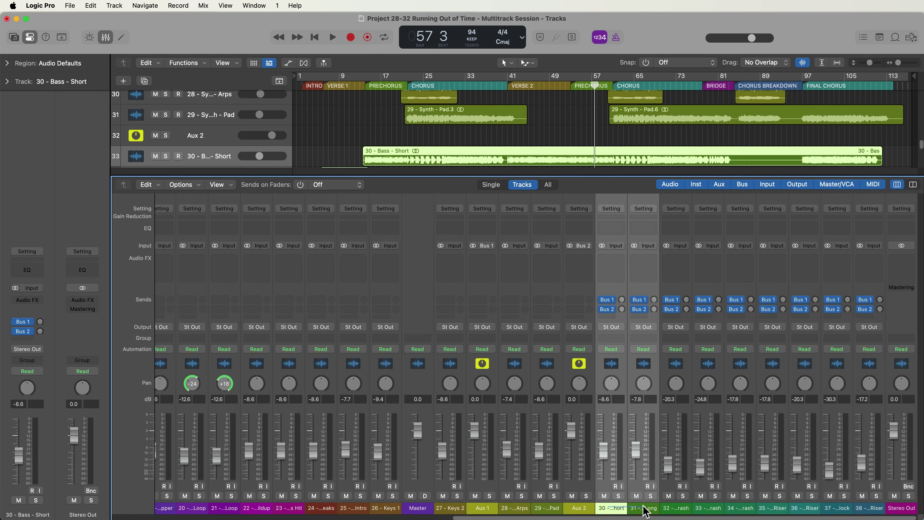
shift+click(647, 508)
drag(638, 484, 345, 457)
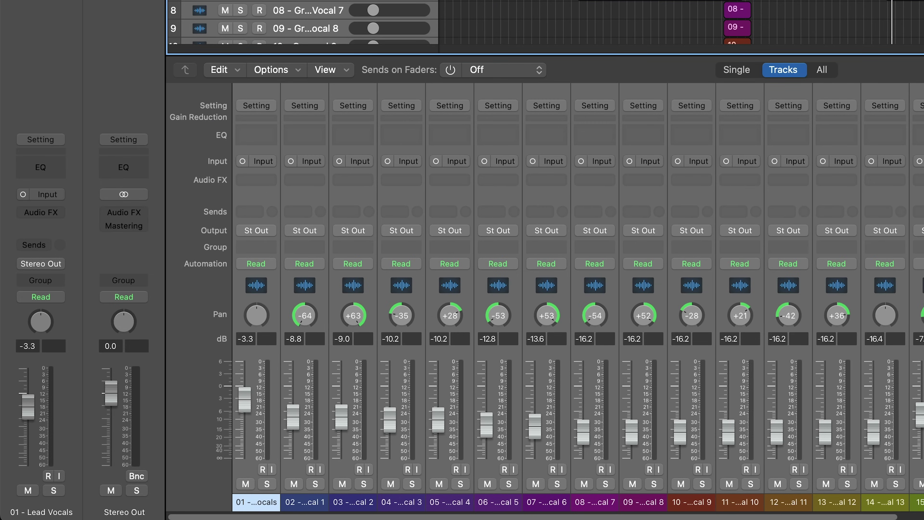
click(262, 181)
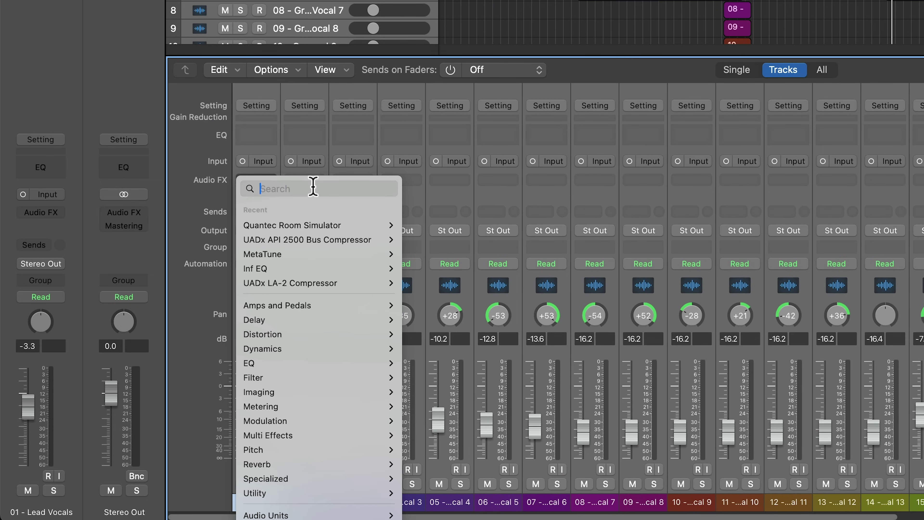
click(115, 75)
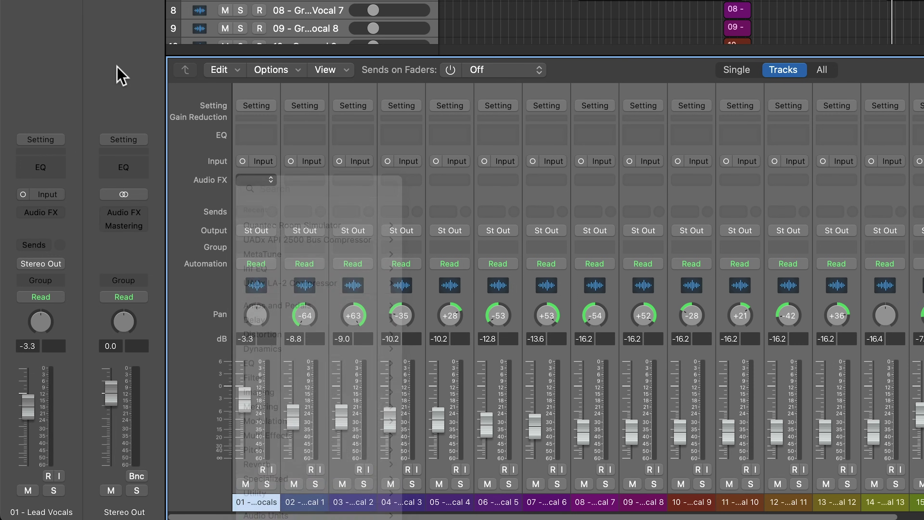
click(50, 214)
mouse_move(113, 259)
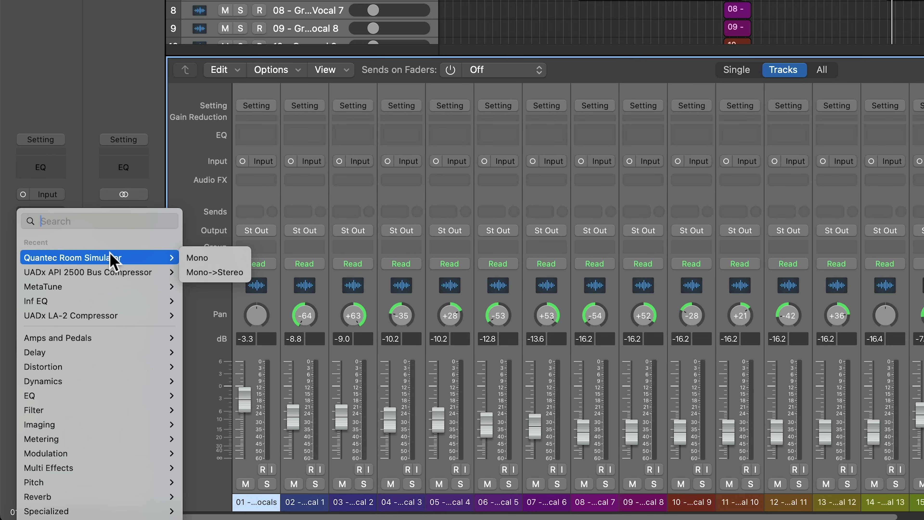
key(Escape)
Step: Select channel strips 01 to 07 in the Mixer and insert a Channel EQ on all of them, closing the plug-in window
drag(275, 501, 544, 509)
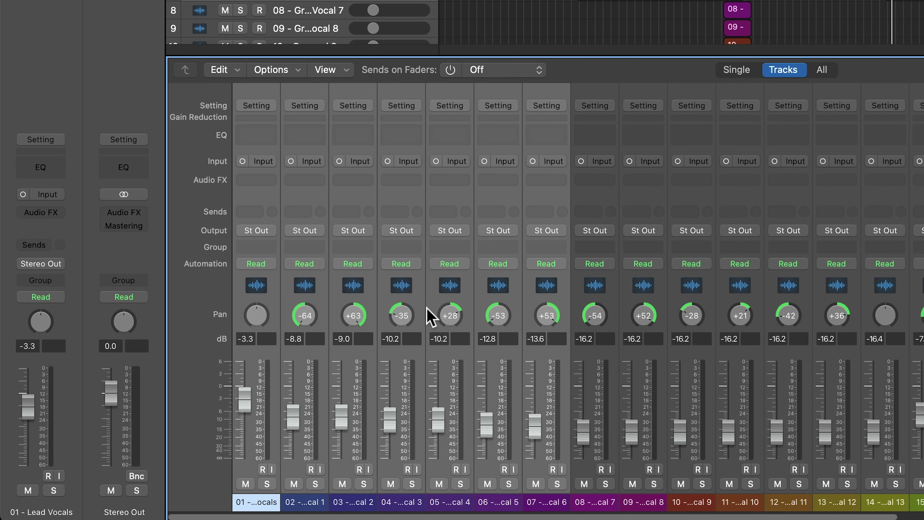
click(268, 179)
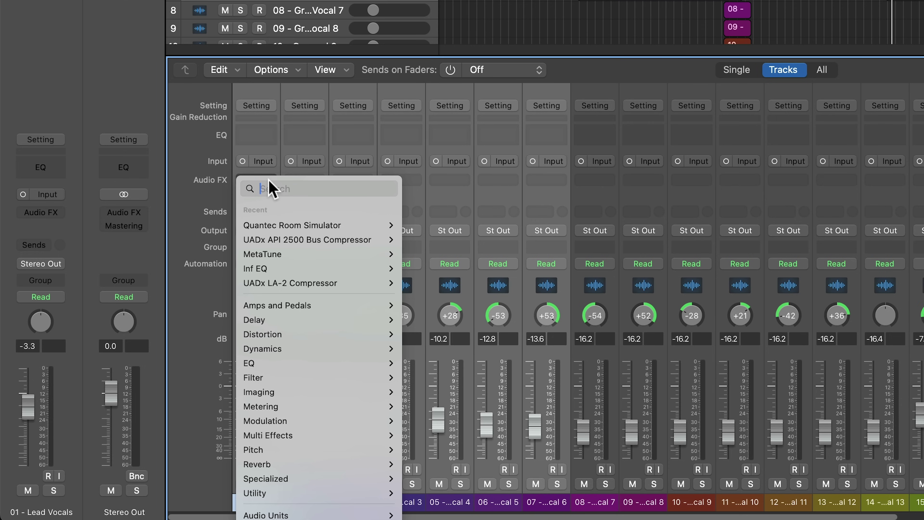
text(channel)
key(Down)
key(Right)
key(Return)
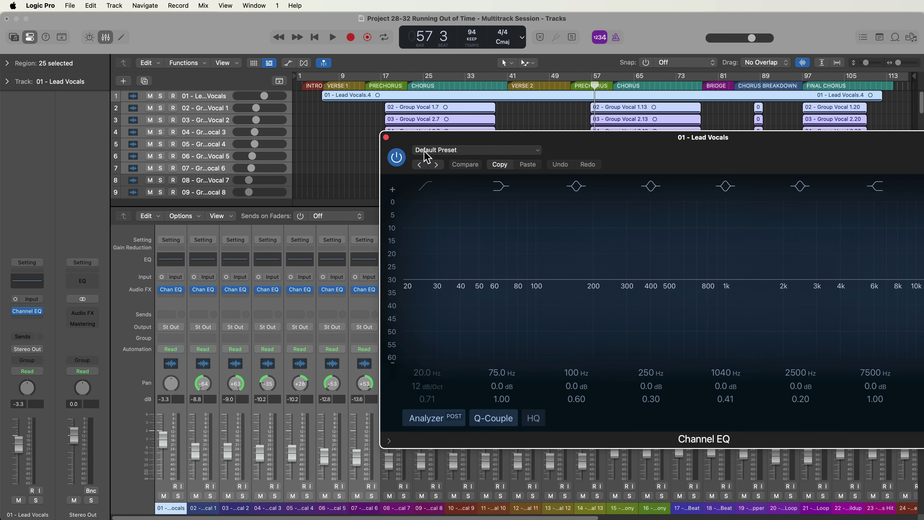
click(386, 137)
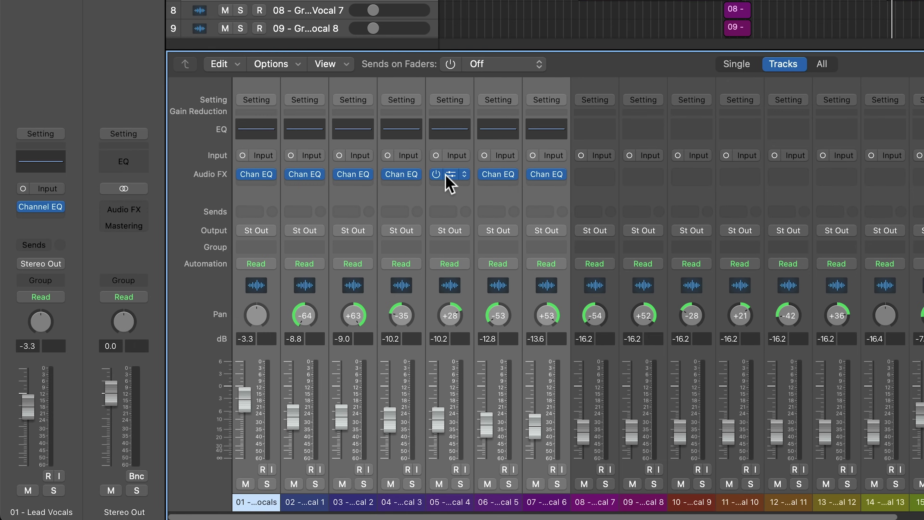
Step: Insert the UADx LA-2 Compressor below the Channel EQ on the selected channel strips 01 to 07
mouse_move(364, 277)
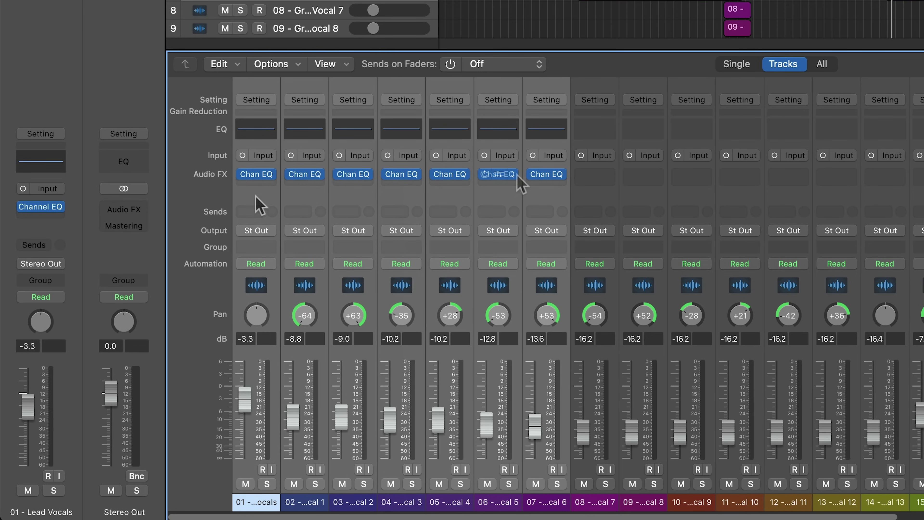
click(258, 185)
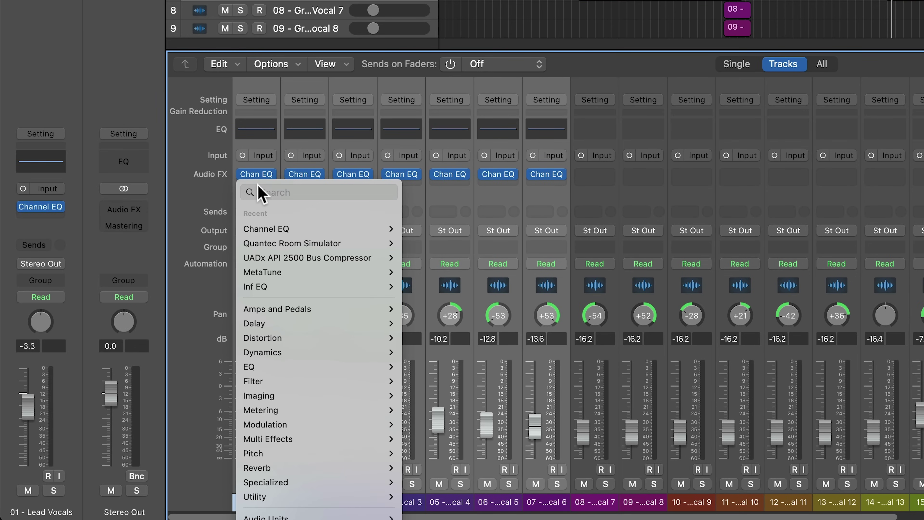
text(LA-2)
key(Down)
key(Right)
key(Return)
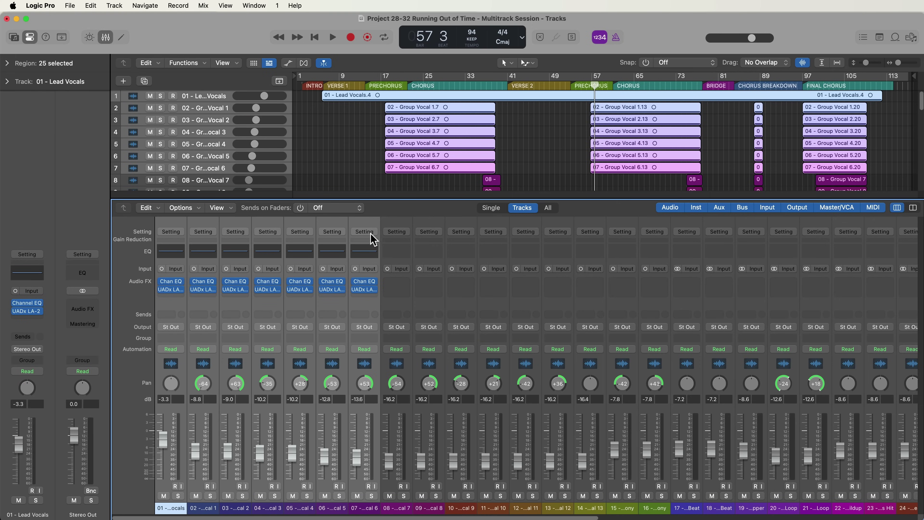
Step: Remove all effect plug-ins from the selected channel strips 01 to 07
click(371, 235)
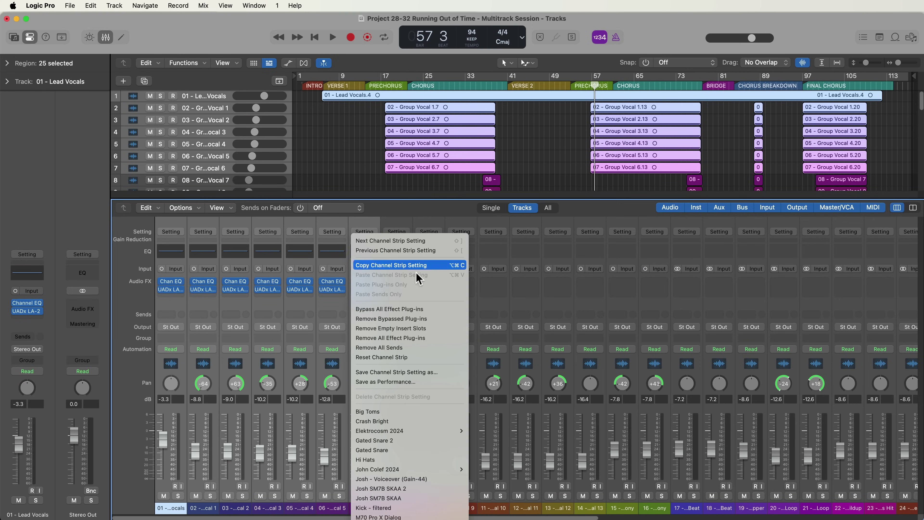
click(432, 338)
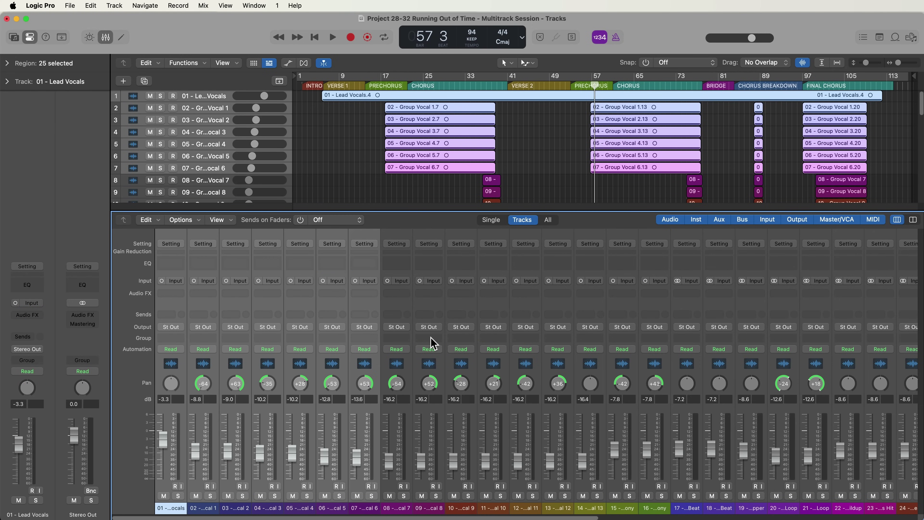
Step: Hide the Mixer, deselect the regions, enlarge the tracks vertically and show the Mixer again
key(x)
click(403, 260)
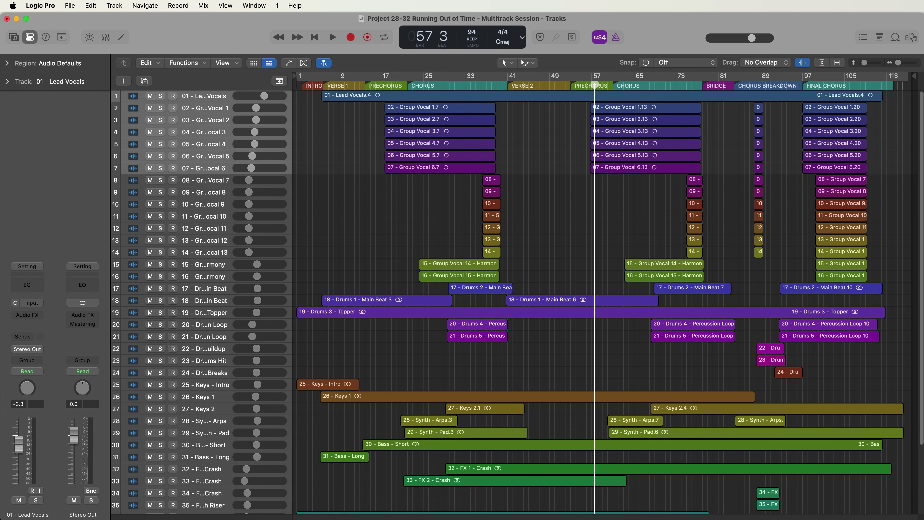
key(super+Down)
key(super+Down)
key(super+Down)
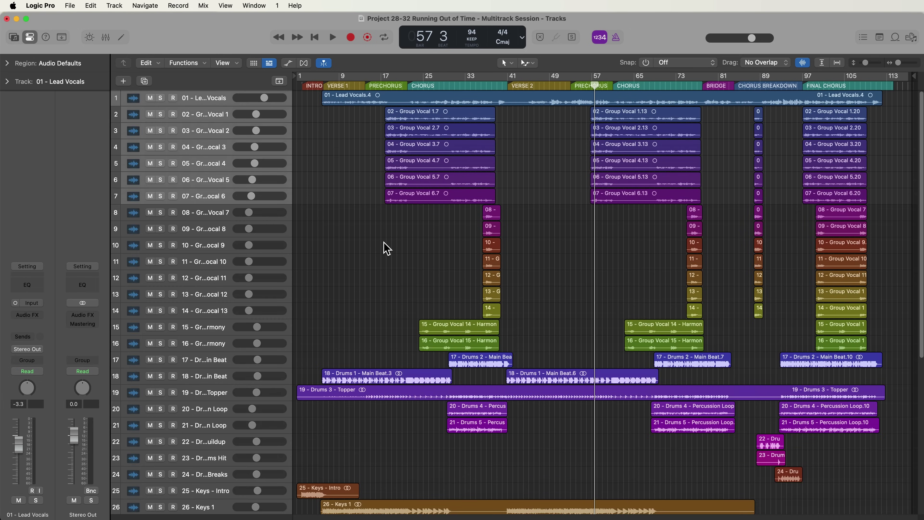
key(x)
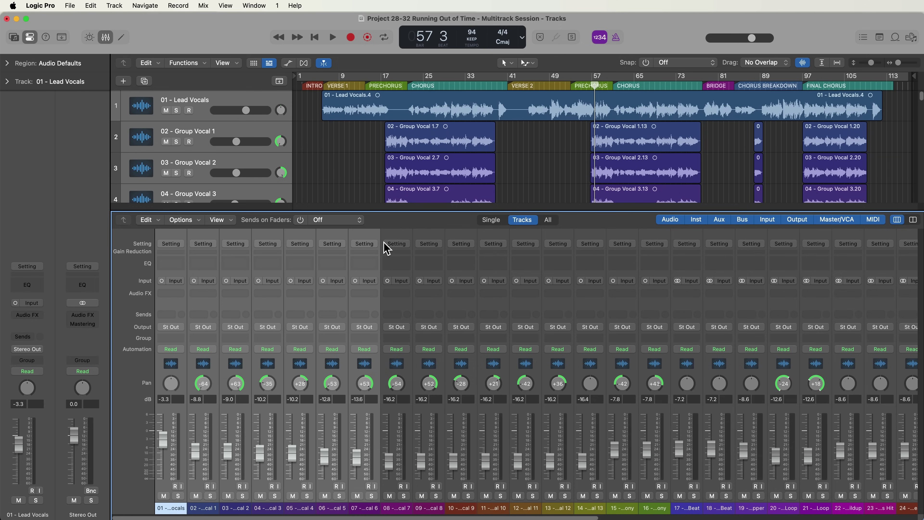
Step: Select channel strips 01 to 07 and add Channel EQ to all of them using the audio effect plug-in search
drag(169, 514, 360, 511)
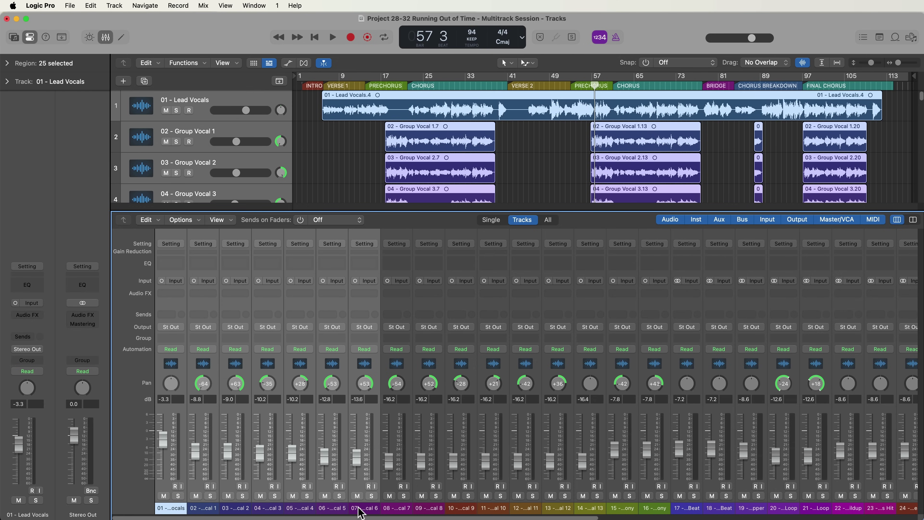
key(super+p)
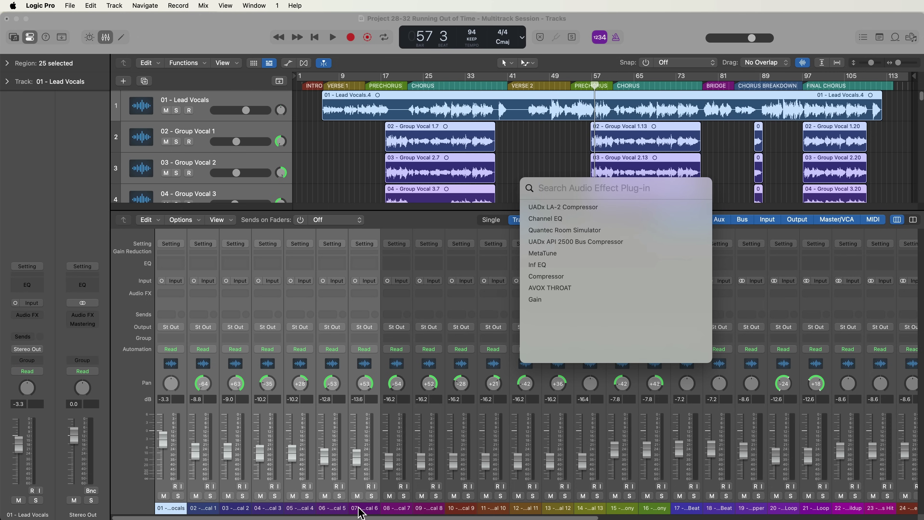
text(channel)
key(Return)
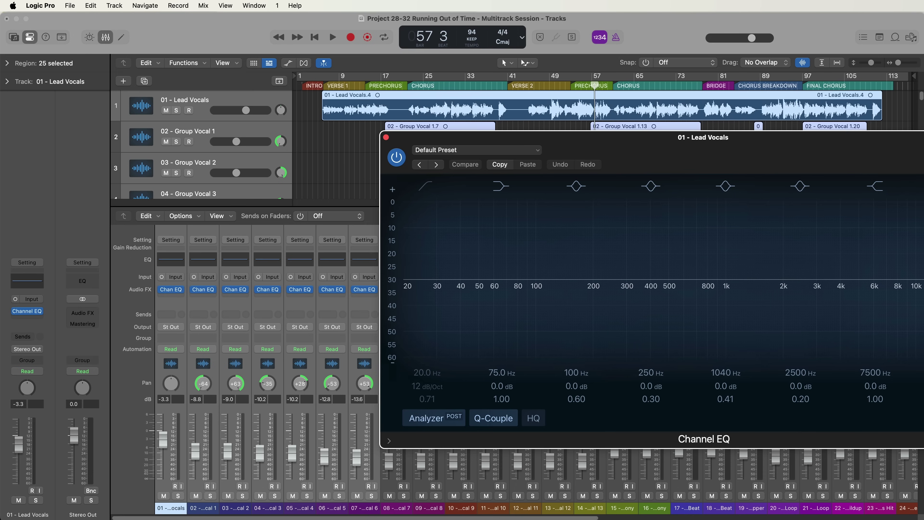
click(386, 137)
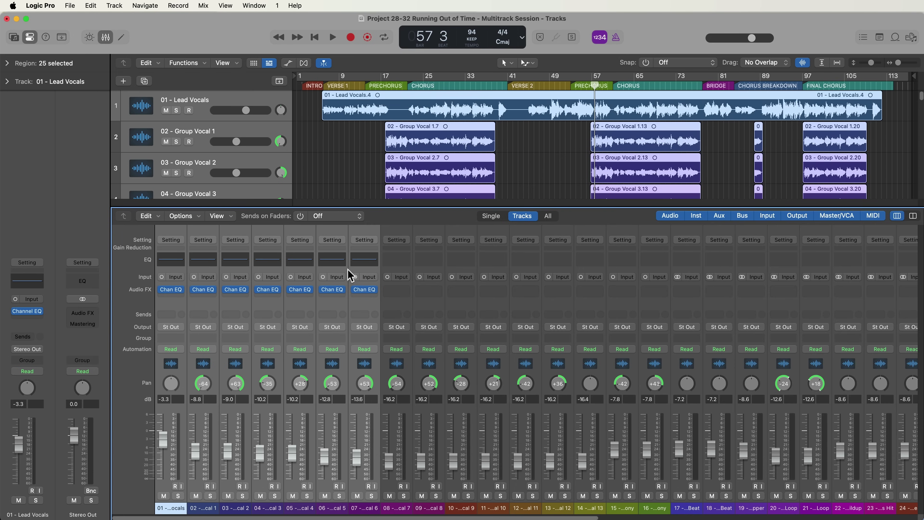
Step: Find the UADx LA-3A Compressor with the plug-in search and add it to channel strips 01 to 07
click(525, 291)
text(l)
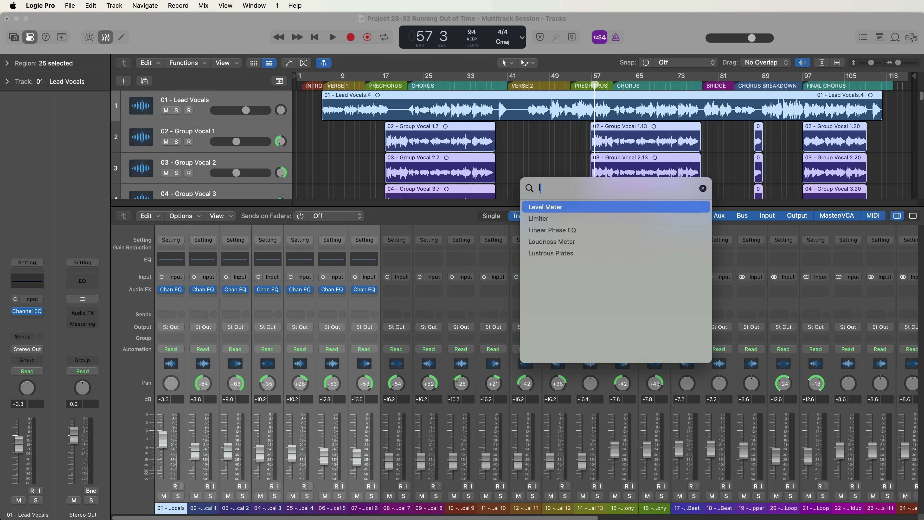
text(a3)
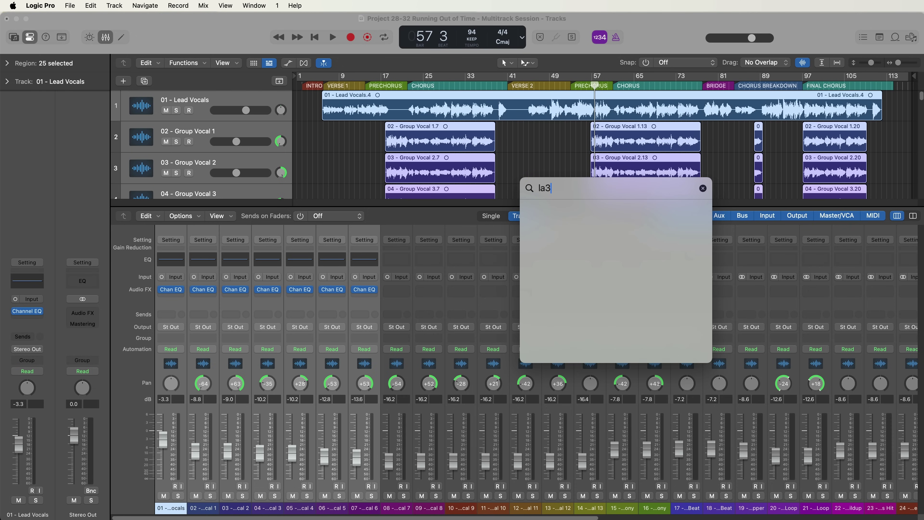
key(BackSpace)
text(-3)
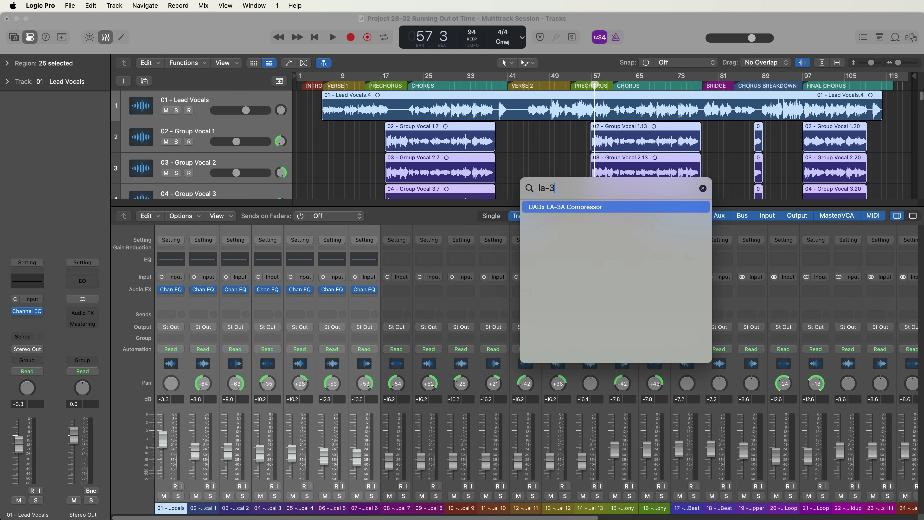
key(Return)
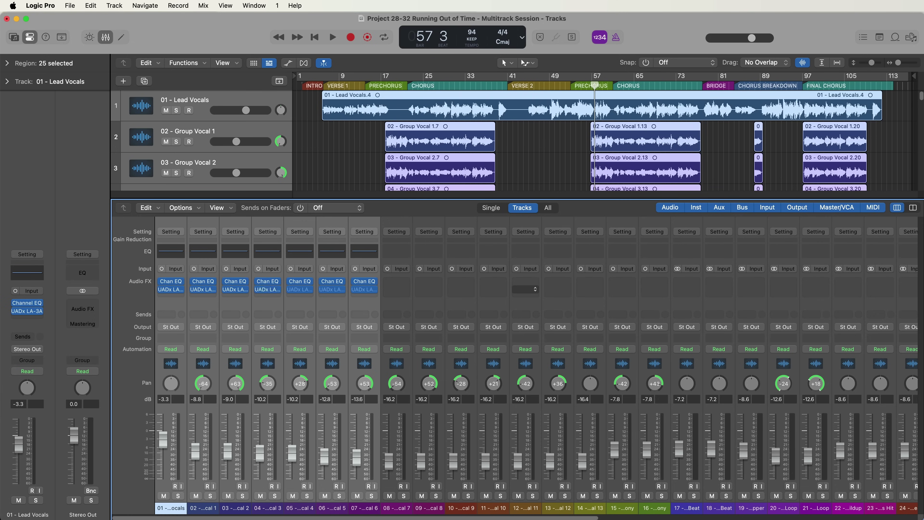
Step: Select tracks 08 - Group Vocal 7 to 14 - Group Vocal 13 and add the UADx API 2500 Bus Compressor using the plug-in search
key(x)
click(354, 174)
scroll(335, 364, down, 5)
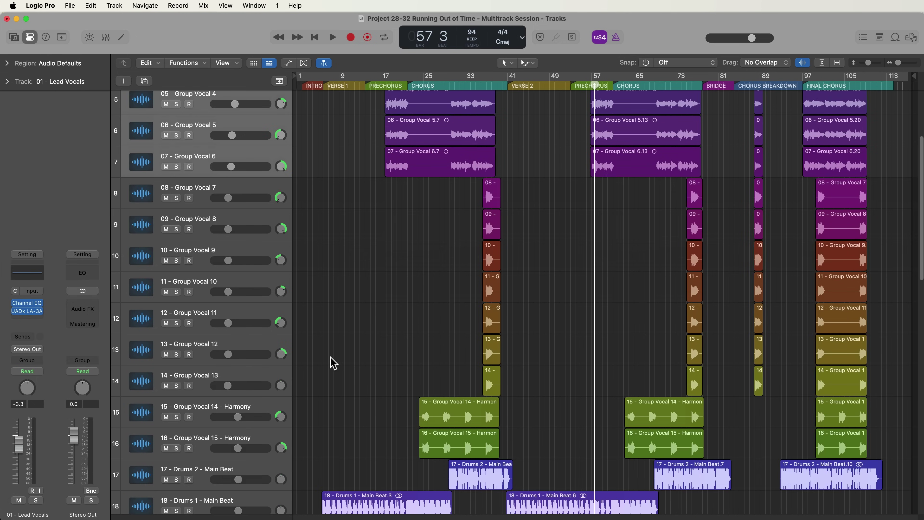
click(265, 192)
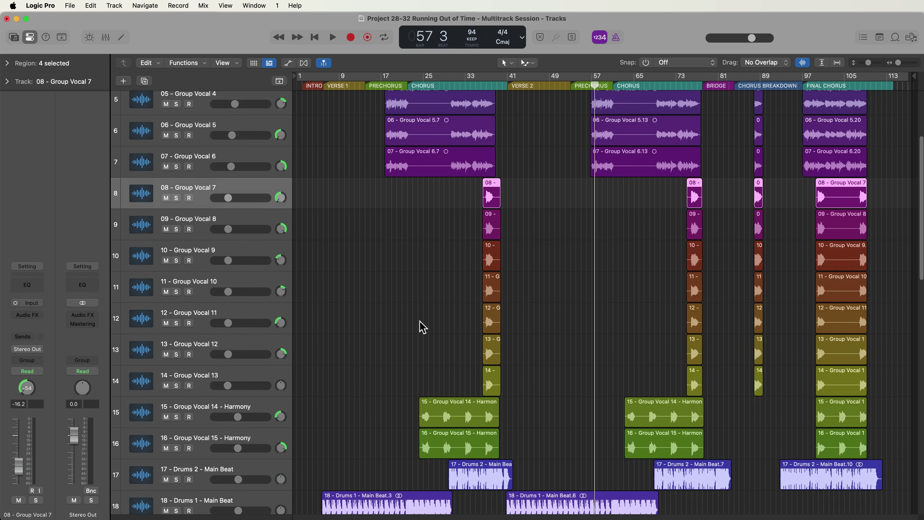
shift+click(274, 376)
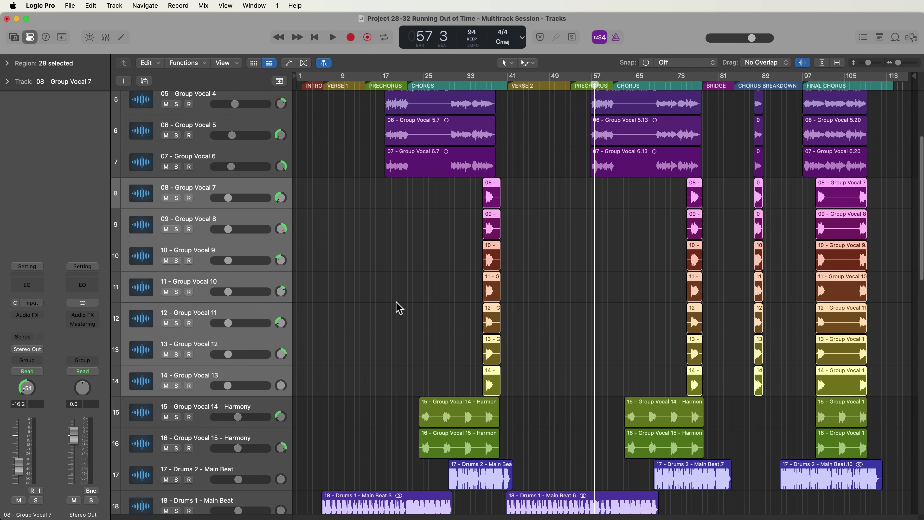
key(super+shift+p)
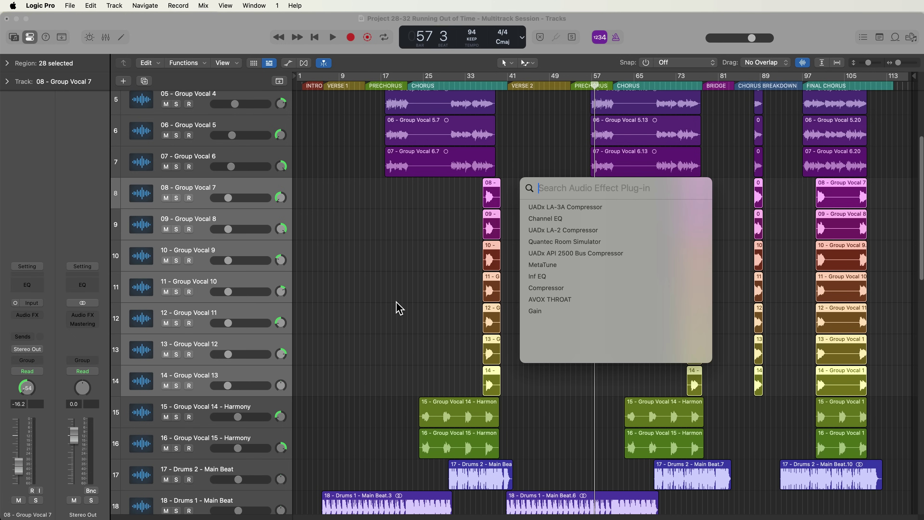
text(api)
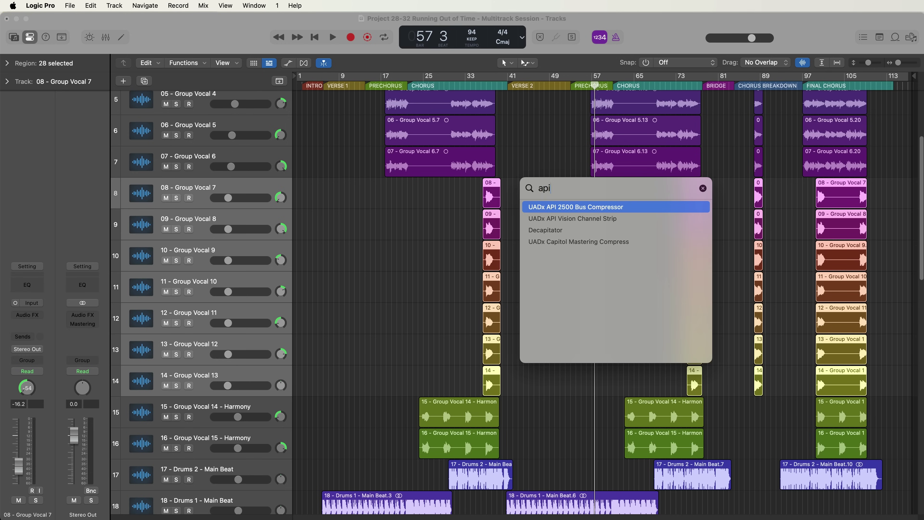
key(Return)
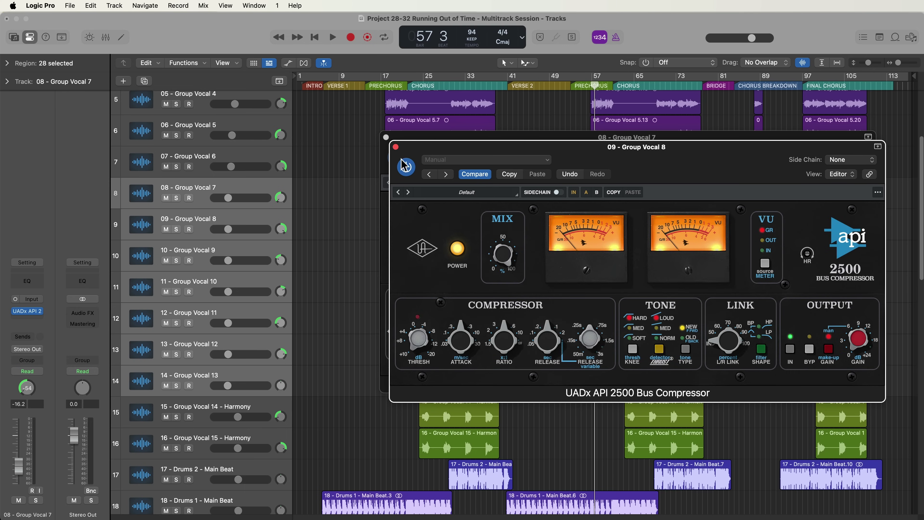
click(395, 147)
click(386, 137)
Step: Show the Mixer and select channel strips 01 to 14
key(x)
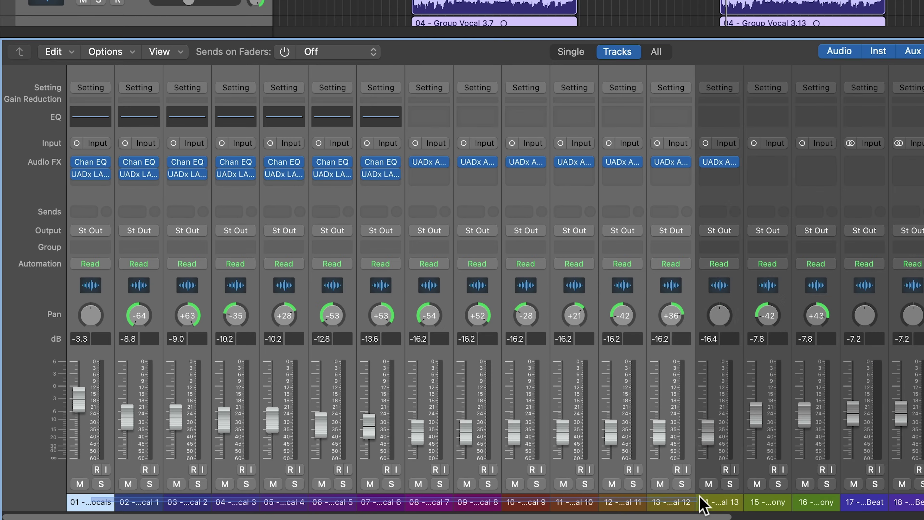
click(582, 506)
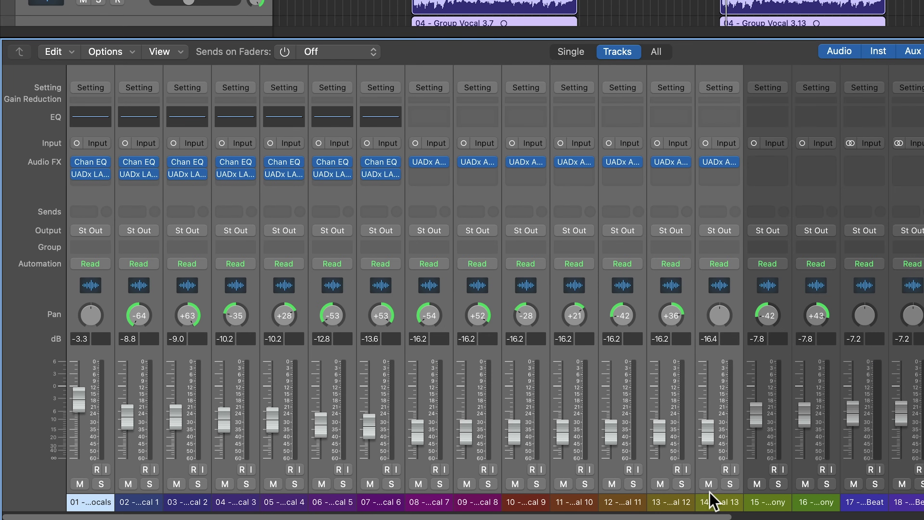
click(329, 214)
mouse_move(421, 338)
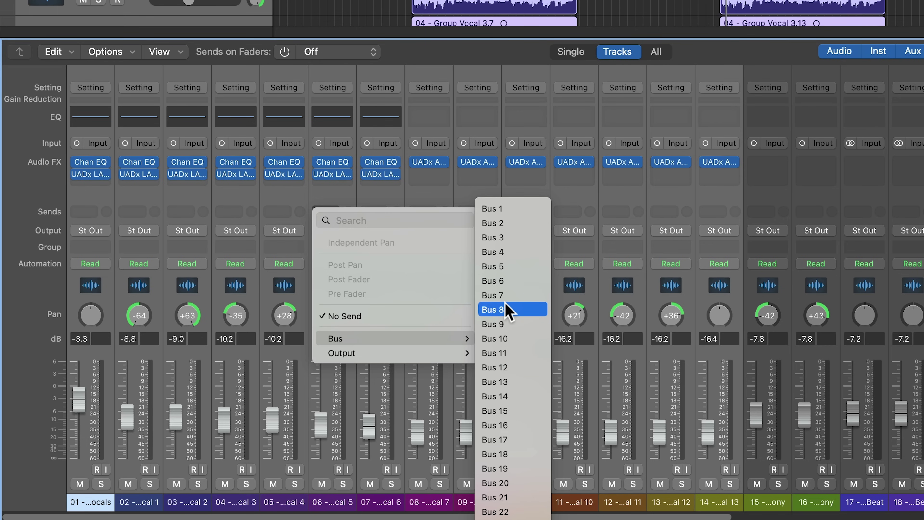
click(141, 482)
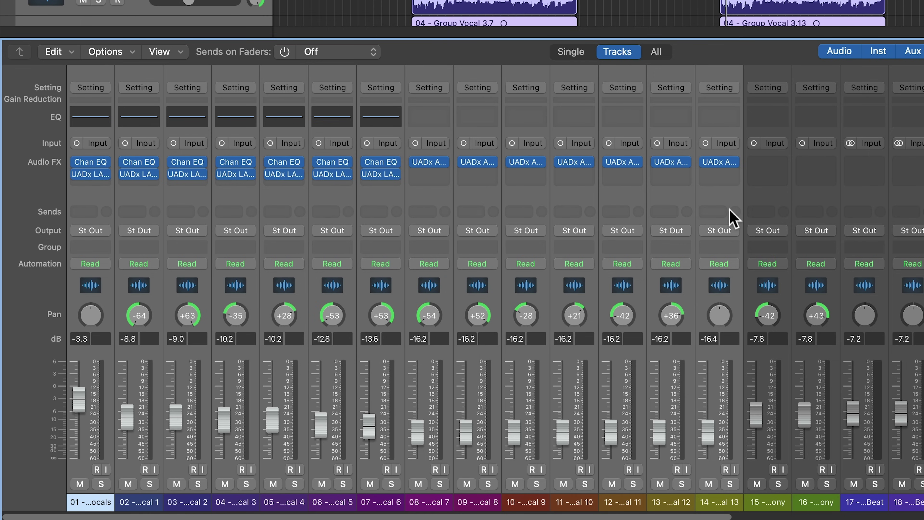
Step: Add a send to Bus 62 on channel strips 01 to 14 using the send search and set the send level to 0.0
click(618, 212)
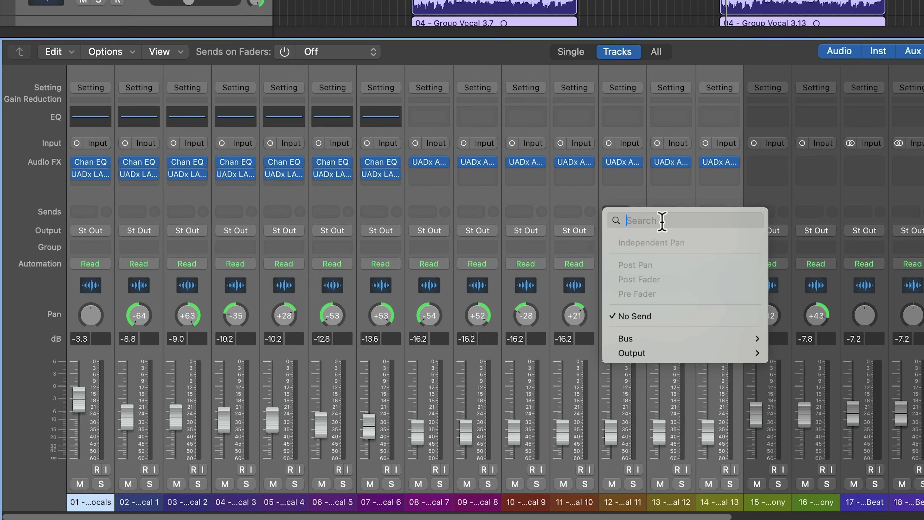
text(bus 62)
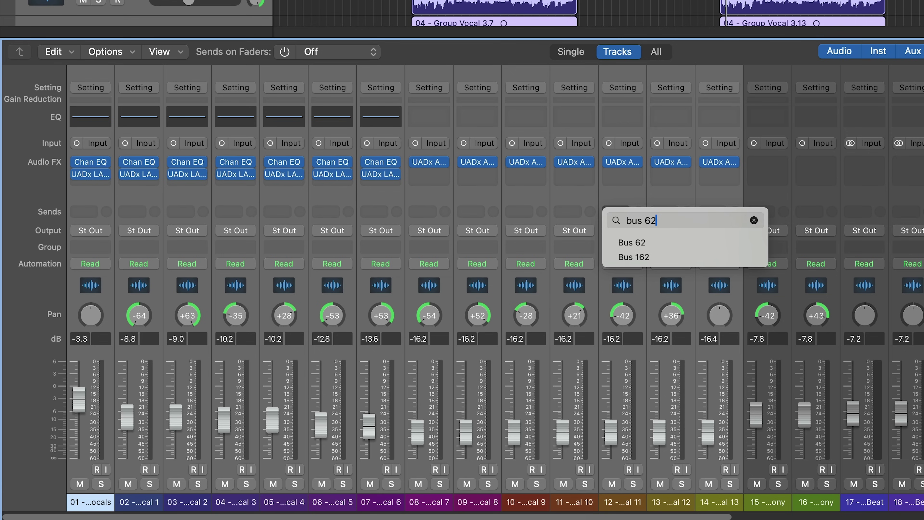
click(664, 243)
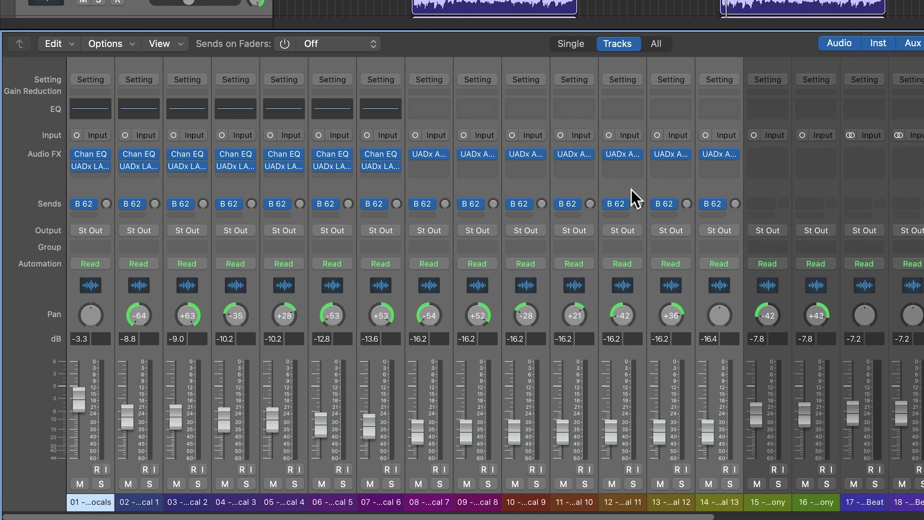
alt+click(108, 203)
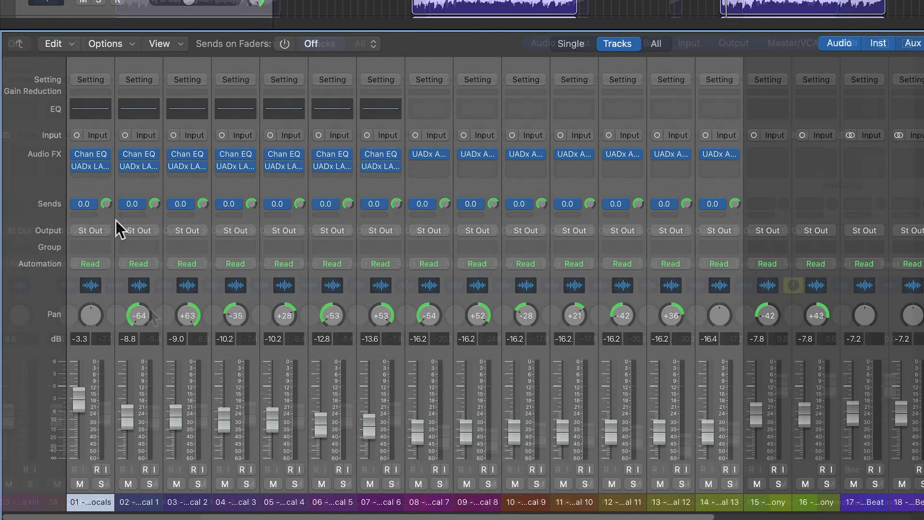
Step: Try the Quantec Room Simulator on the Aux 1 channel strip and remove the plug-in again
scroll(746, 204, right, 15)
click(803, 69)
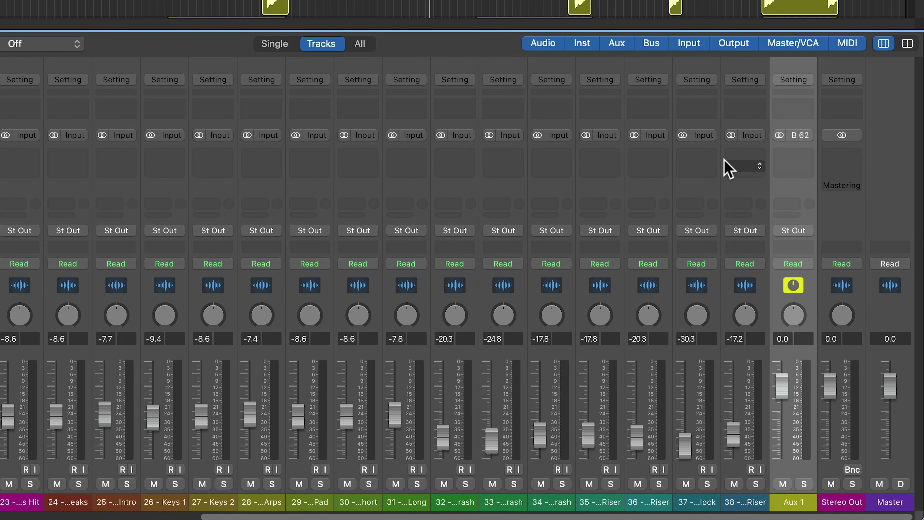
click(800, 162)
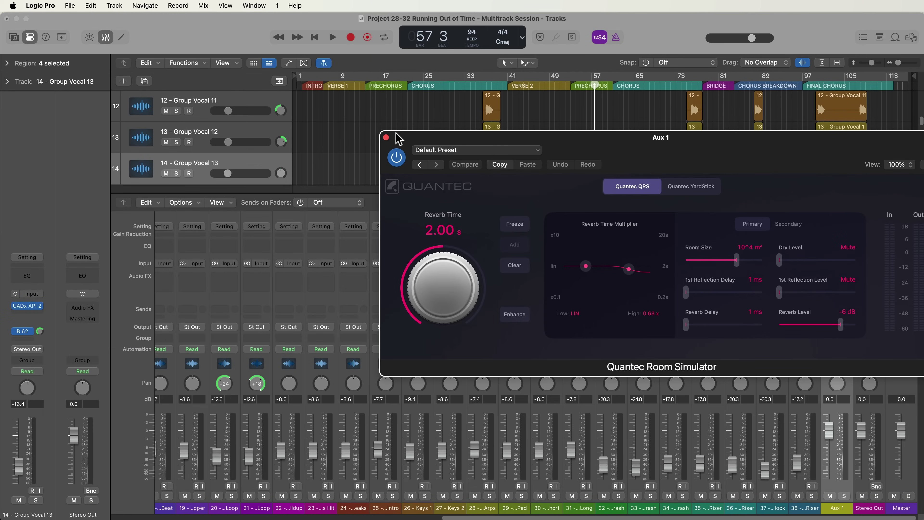
click(386, 138)
click(844, 276)
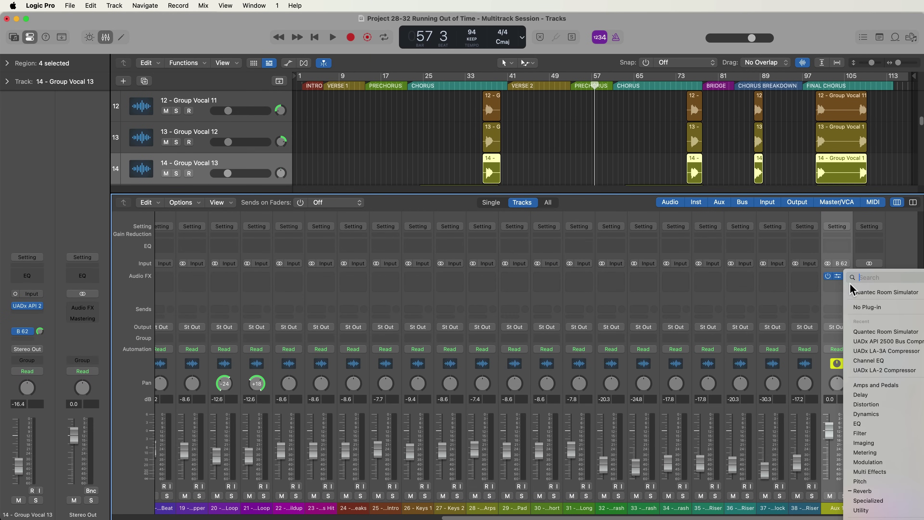
click(857, 307)
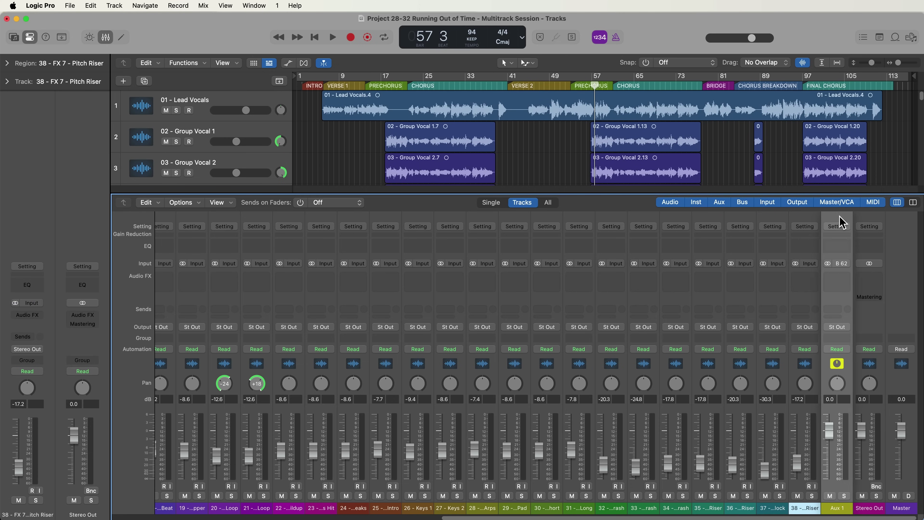
Step: Move the Aux 1 channel strip directly after 14 - Group Vocal 13 and add the Quantec Room Simulator to it with the plug-in search
drag(841, 222, 68, 248)
drag(165, 268, 634, 265)
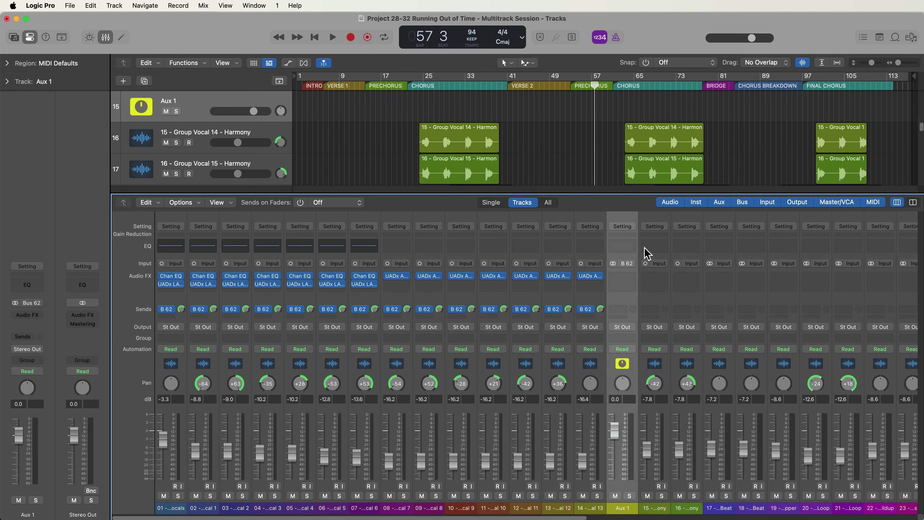
click(623, 295)
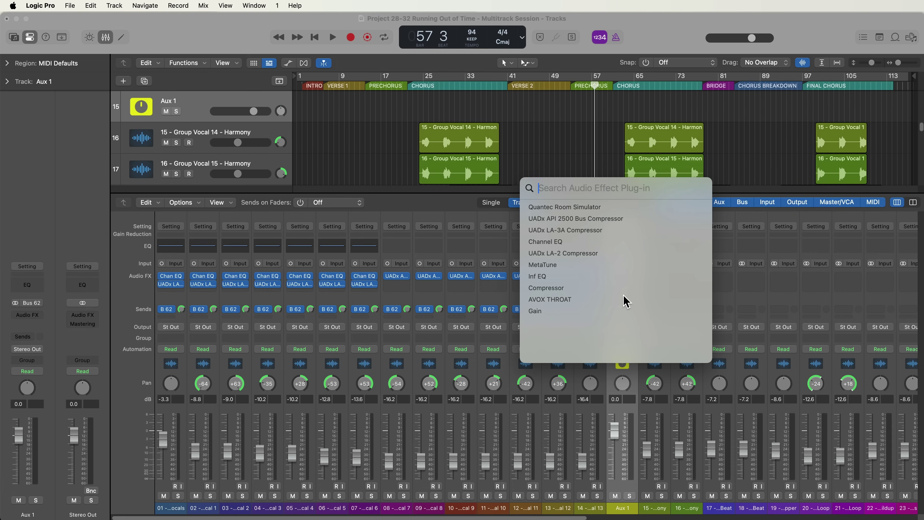
click(582, 207)
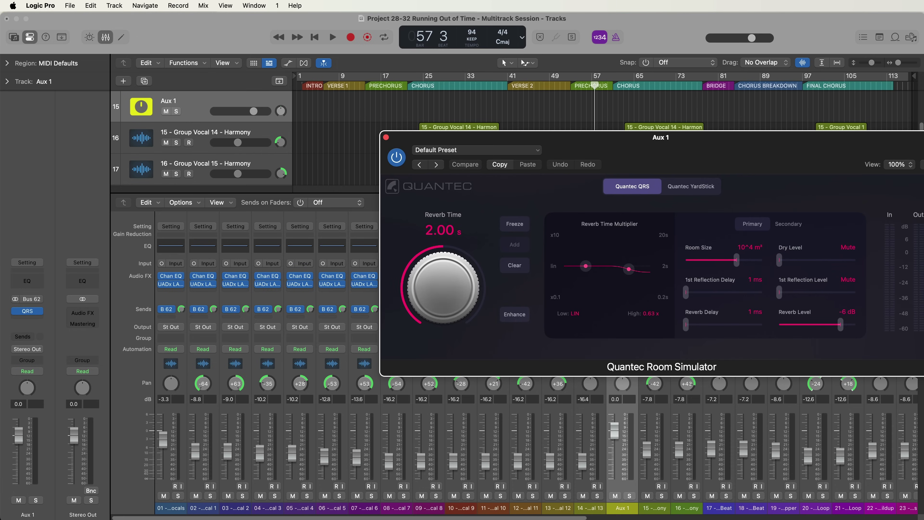
drag(673, 156, 392, 171)
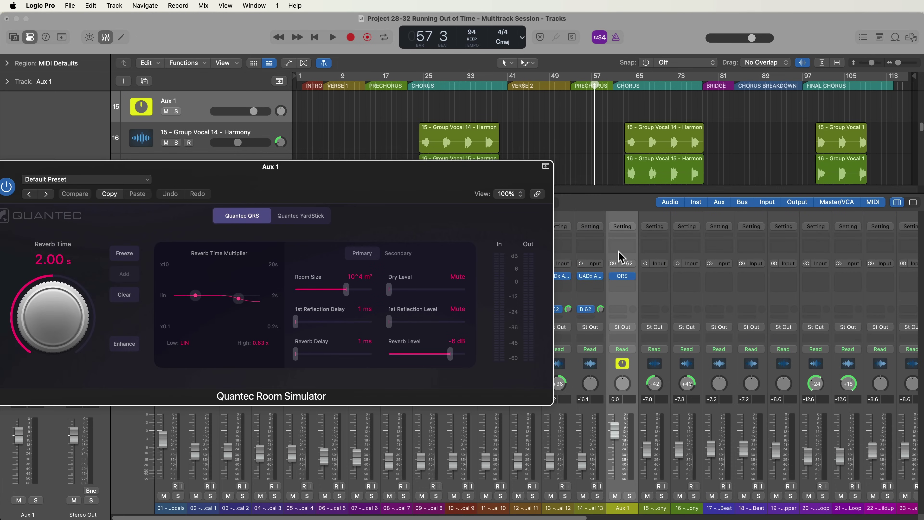
drag(458, 195, 791, 253)
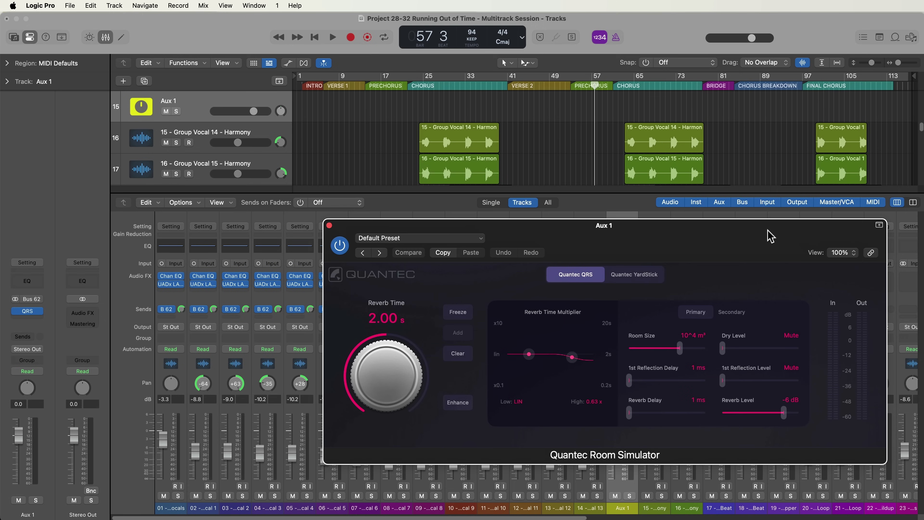
click(328, 226)
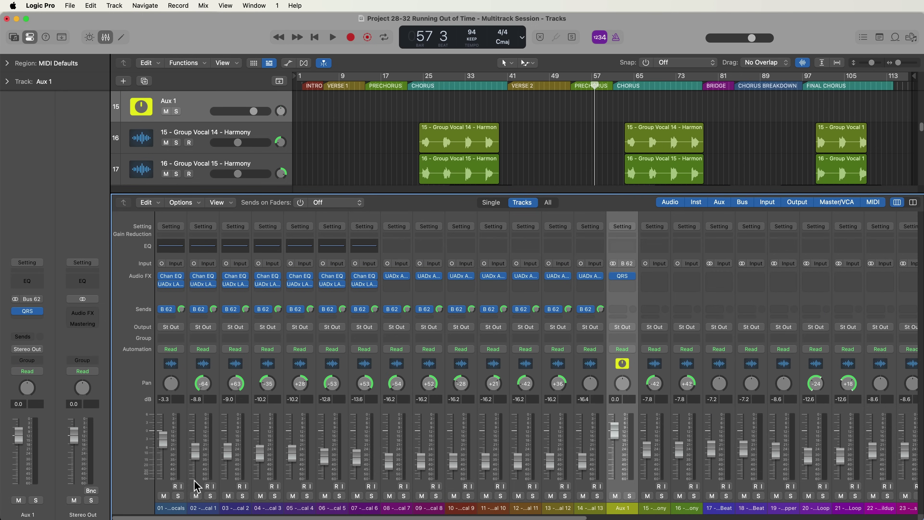
Step: Select channel strips 01 to 14 and assign Input 18 to all of them using the input search
click(171, 508)
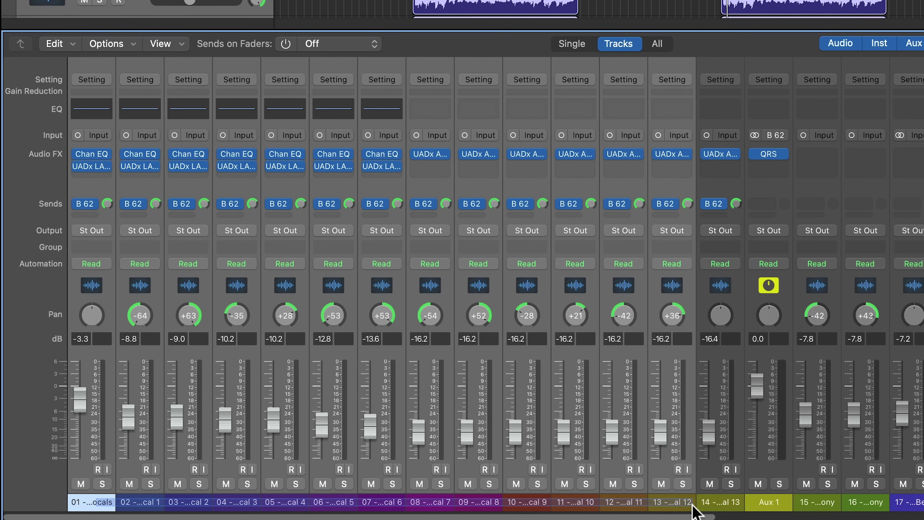
click(668, 504)
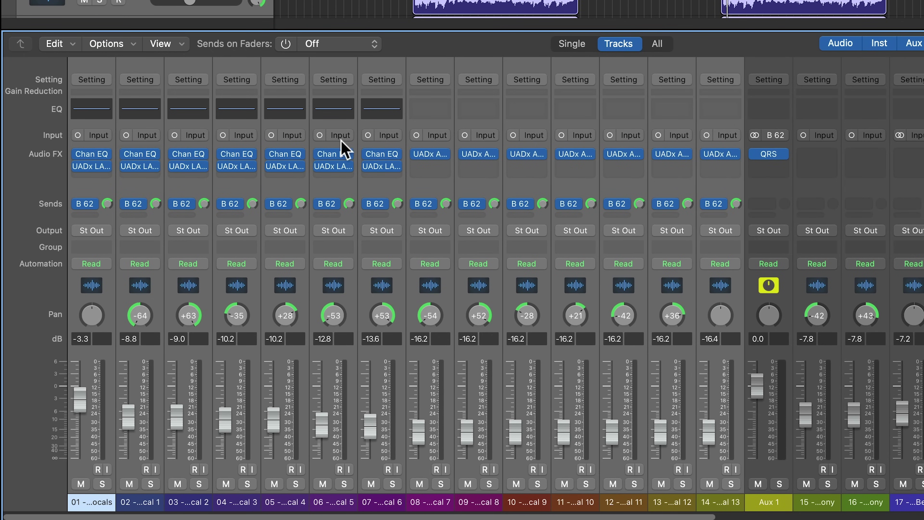
click(488, 134)
text(input 18)
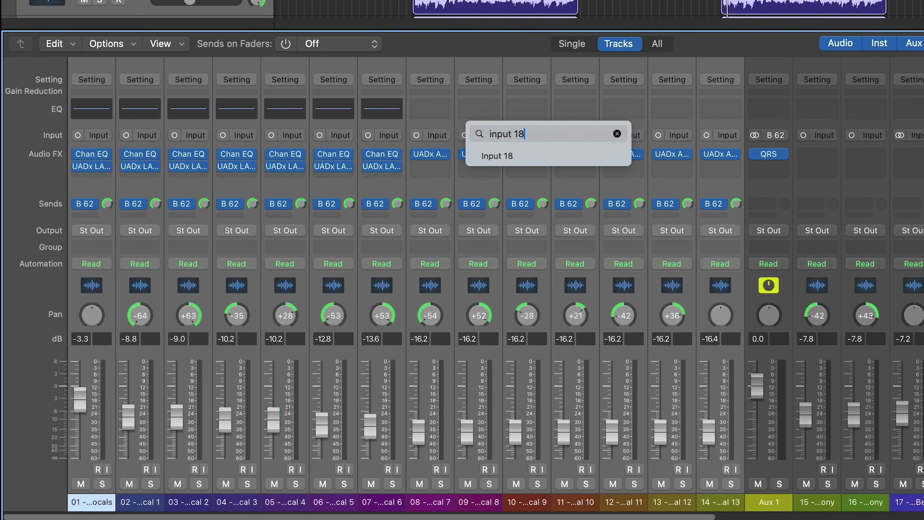
key(super+a)
key(Return)
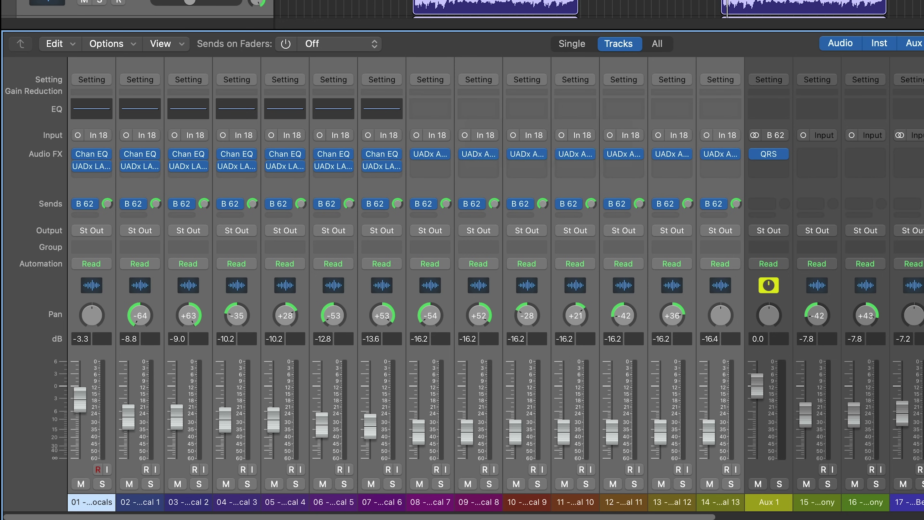
Step: Search the output destinations of the selected channel strips for bus 7 and leave the output assignment as is
click(104, 231)
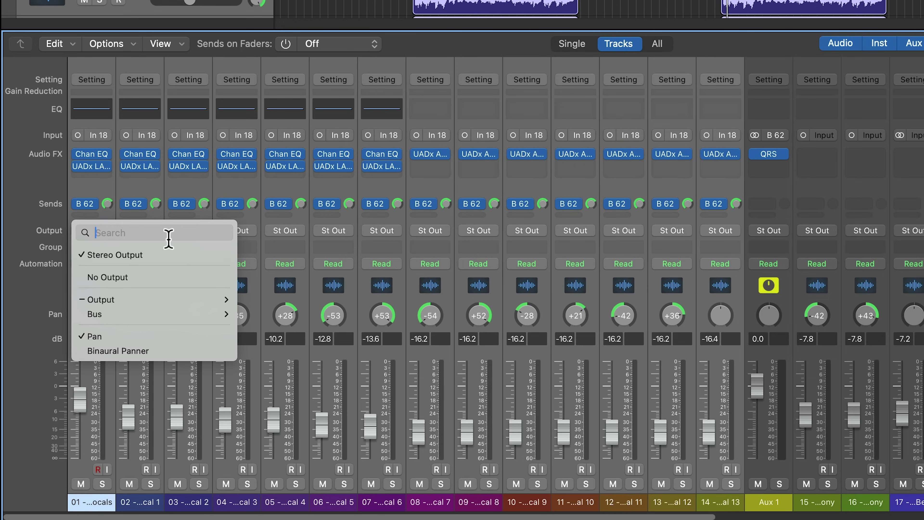
text(bus 7)
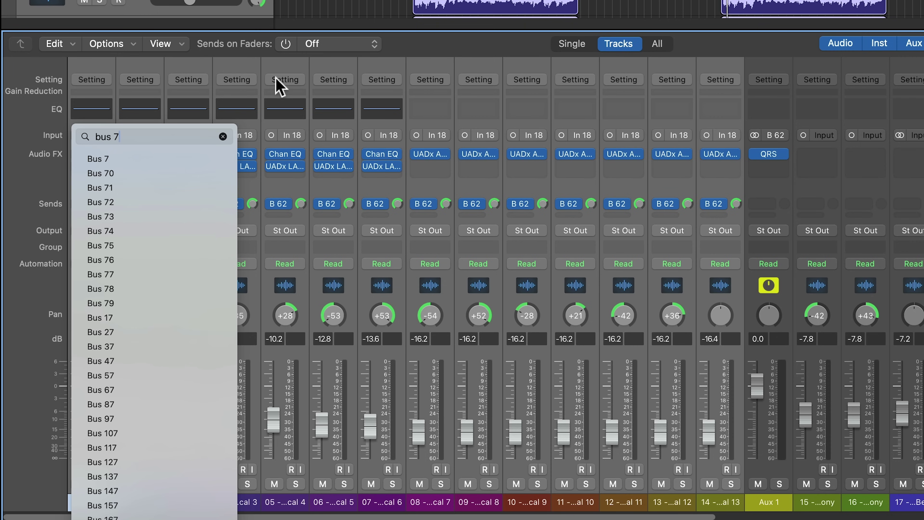
key(Escape)
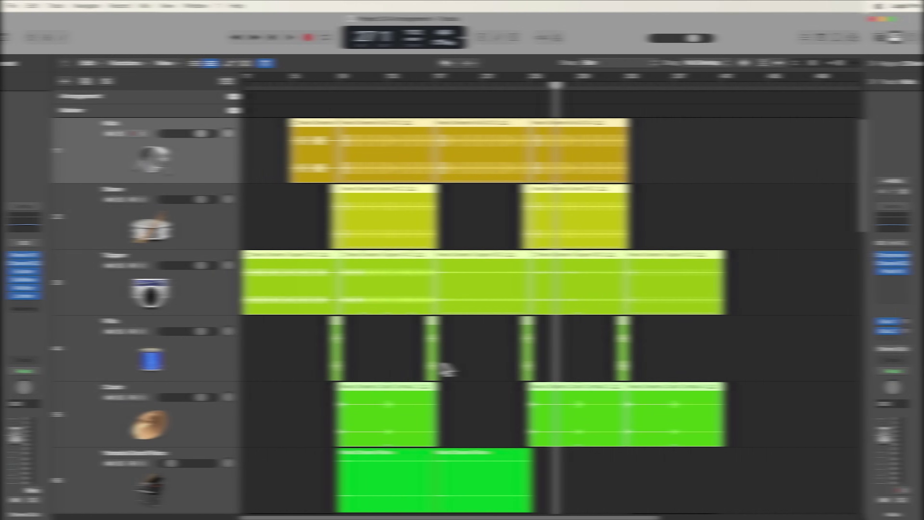
Step: Examine the file options for bouncing the selected regions in place in Project 24 Arrangement, and cancel the bounce
key(ctrl+b)
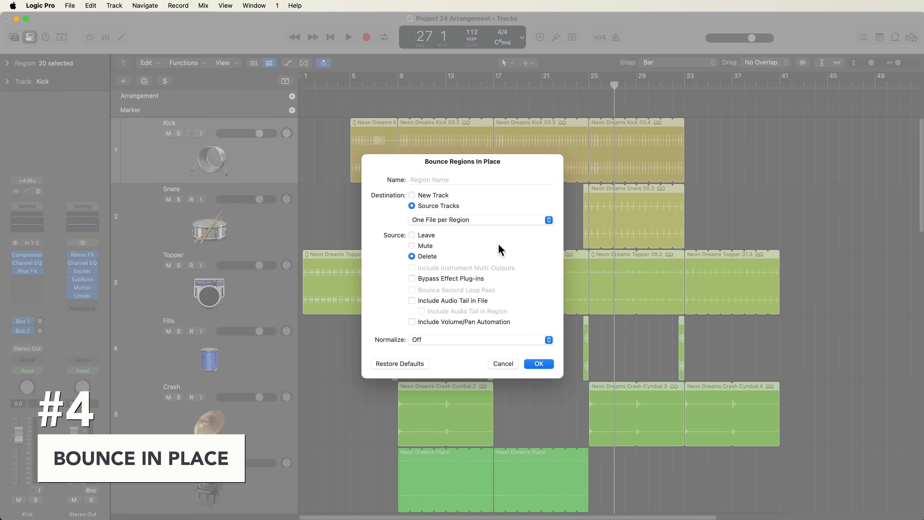
click(487, 220)
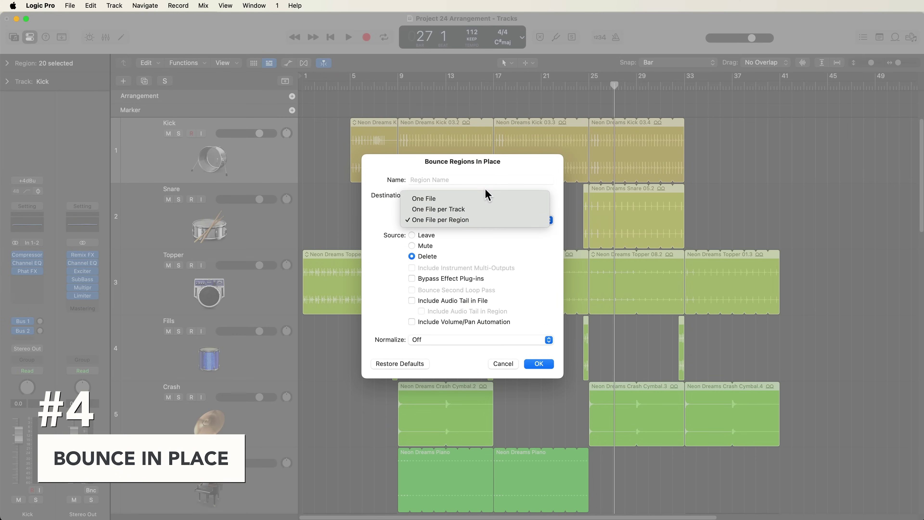
click(497, 247)
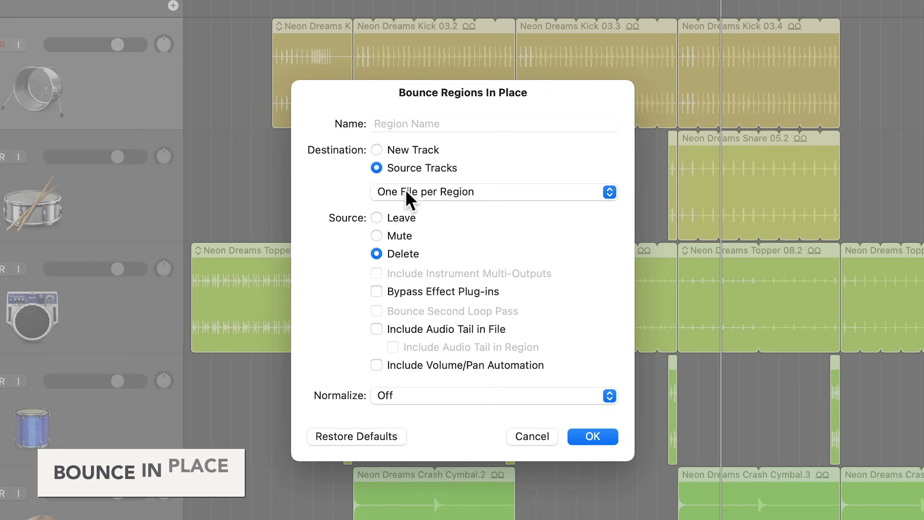
click(452, 197)
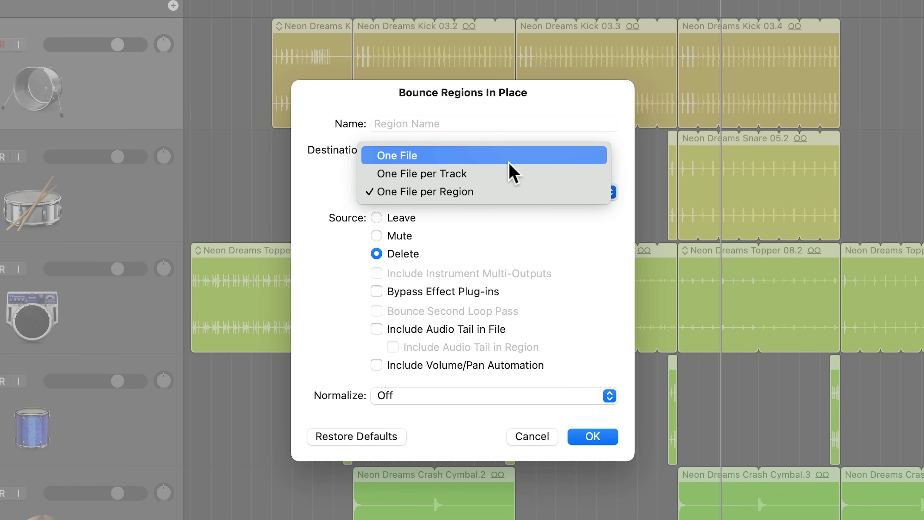
click(518, 191)
click(532, 436)
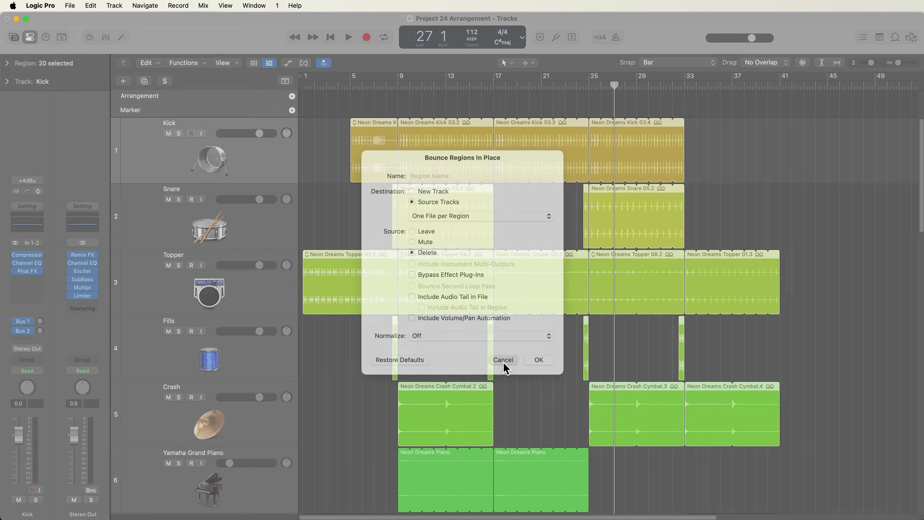
Step: Bounce the selected regions in place as One File to a new track with the source regions deleted, and undo the bounce
drag(494, 168, 262, 411)
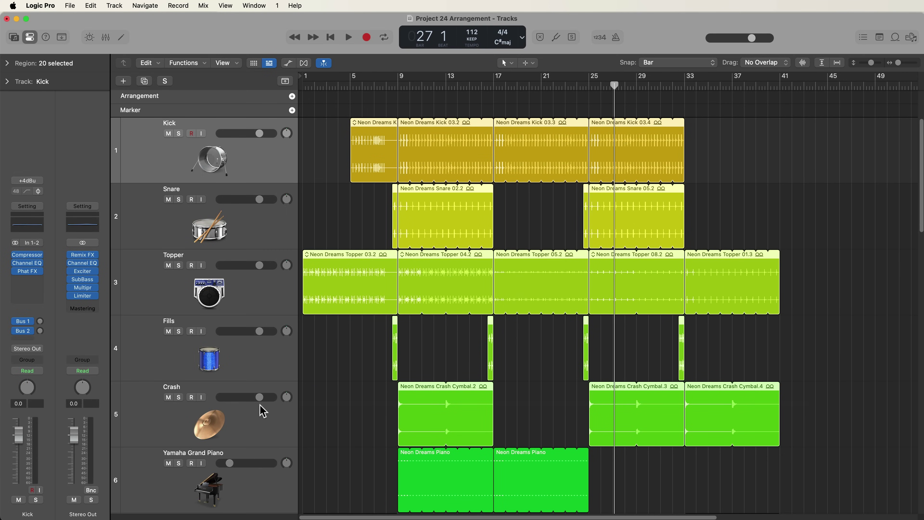
key(ctrl+b)
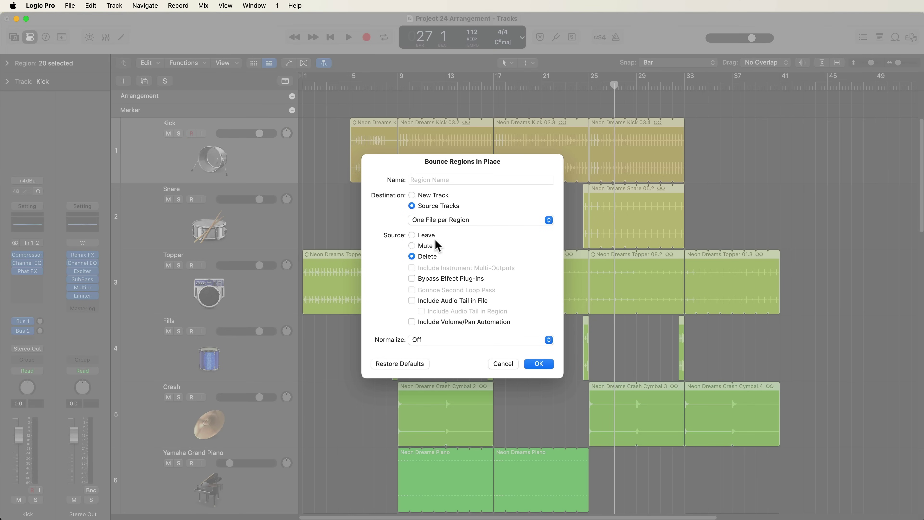
click(442, 195)
click(447, 208)
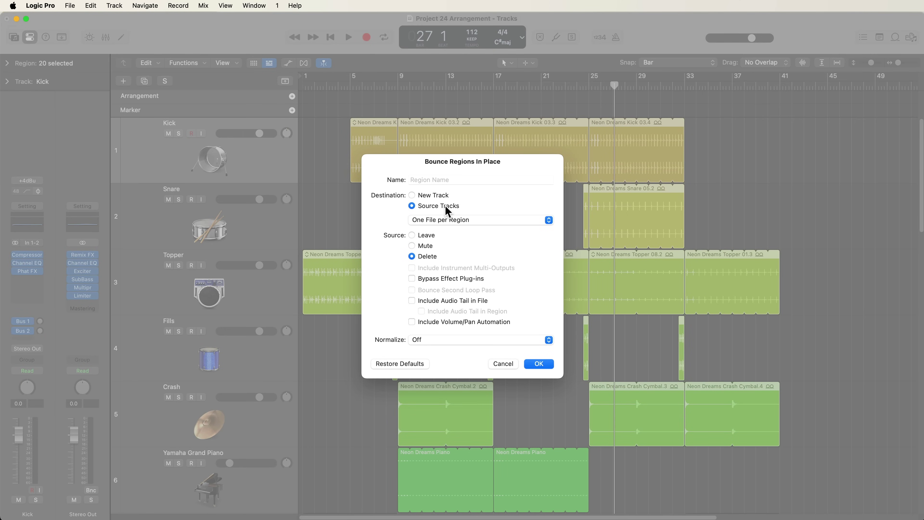
click(466, 220)
click(474, 204)
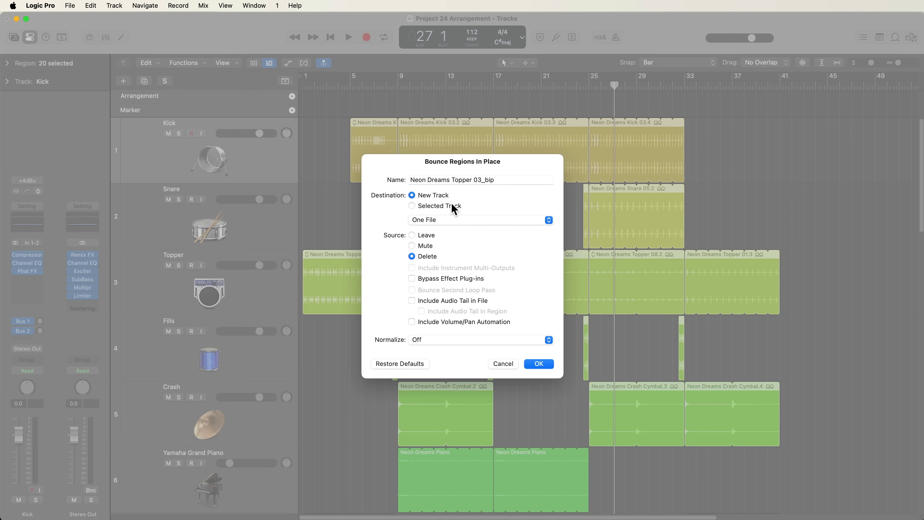
click(456, 220)
click(482, 221)
click(458, 206)
click(444, 196)
click(538, 364)
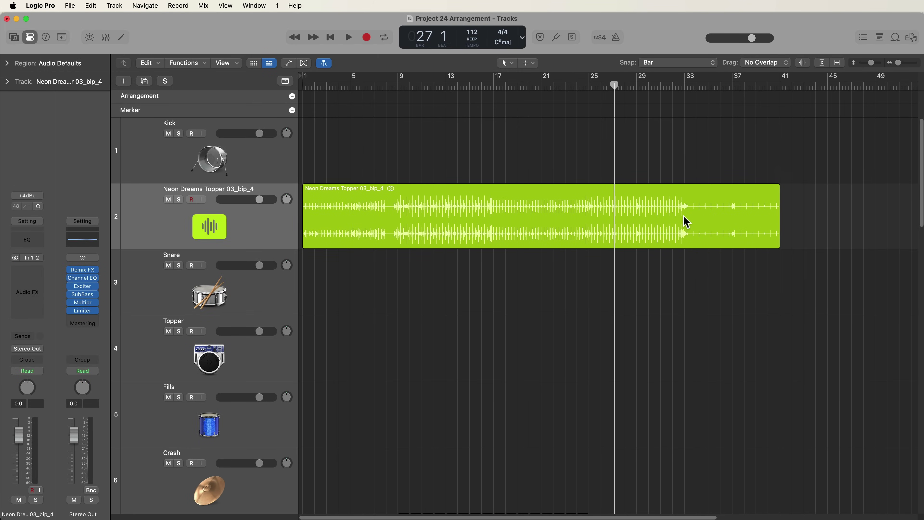
key(super+z)
Step: Bounce the selected regions in place as One File per Track onto their source tracks, deleting the source regions
key(ctrl+b)
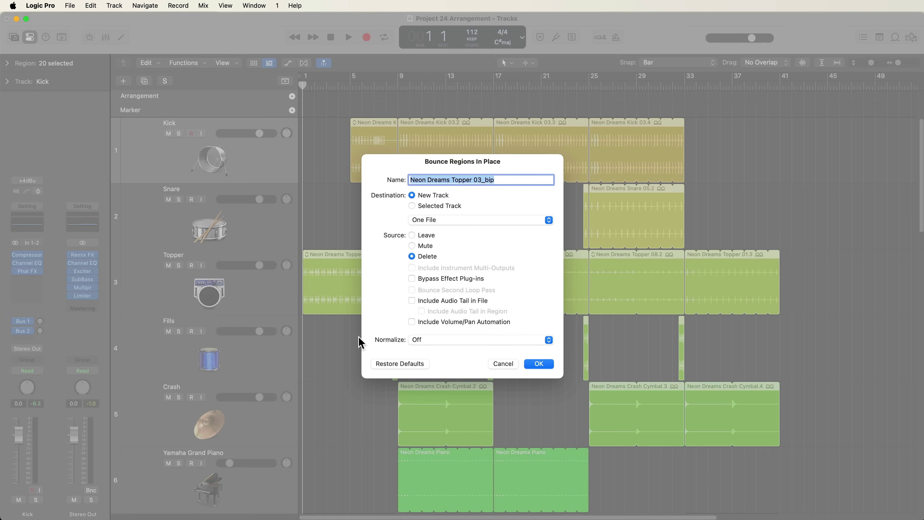
click(464, 220)
click(464, 231)
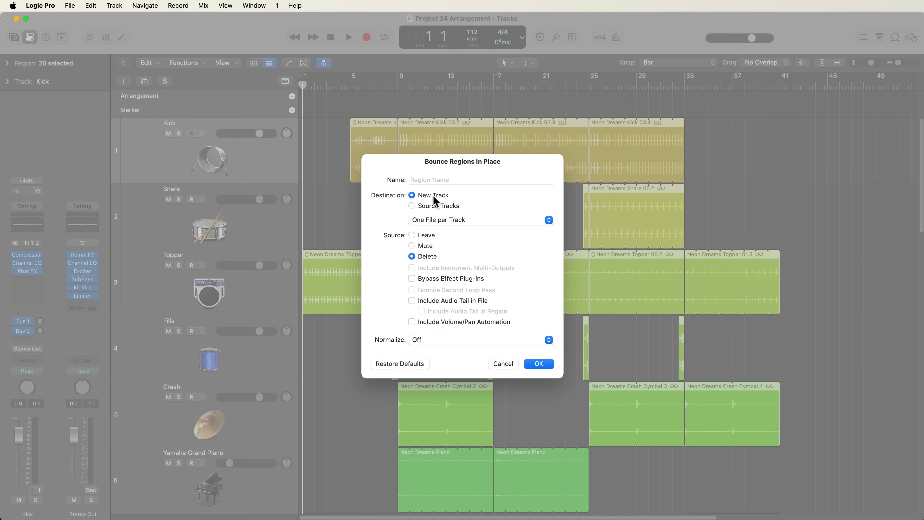
click(438, 206)
click(538, 363)
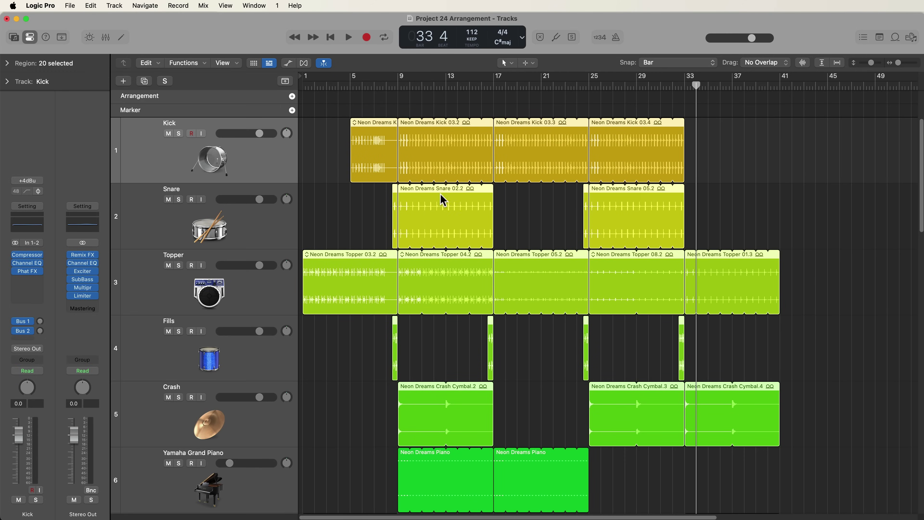
click(470, 224)
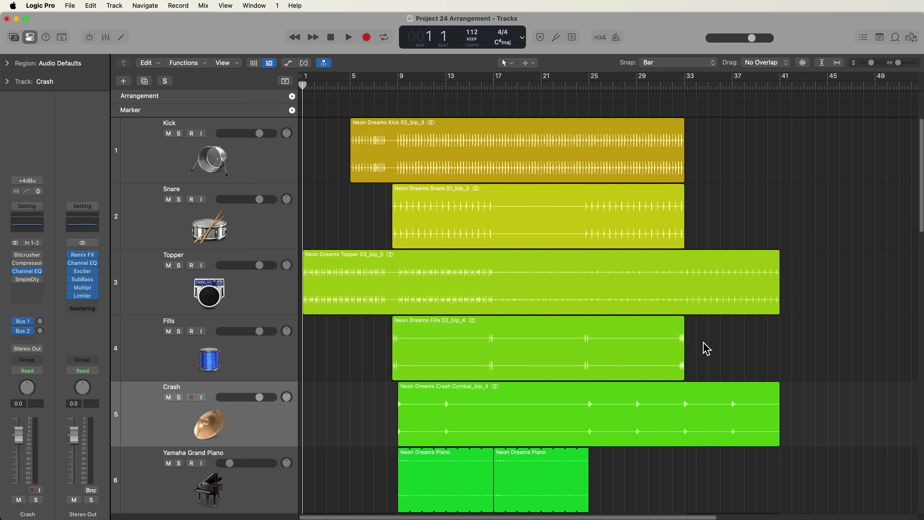
Step: Select the drum regions on the Kick through Crash tracks and bounce them in place as One File per Region onto their source tracks, deleting the sources
drag(711, 144, 330, 404)
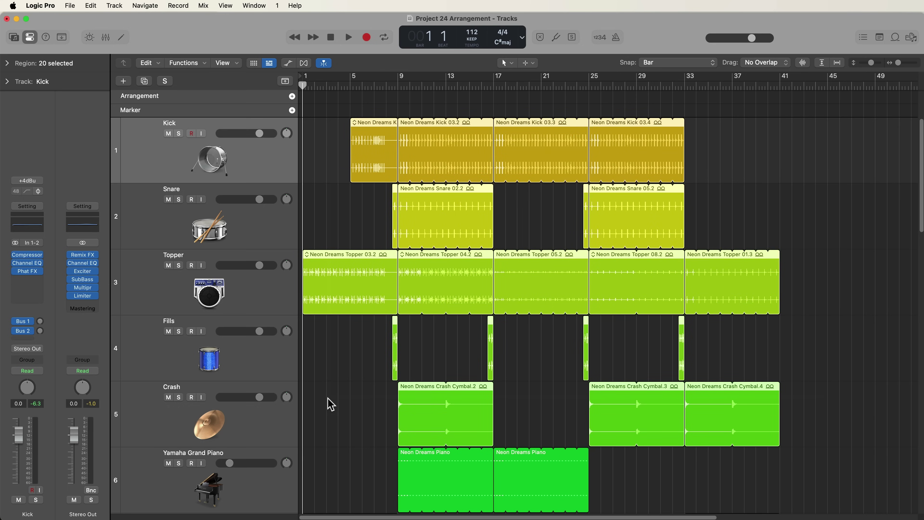
key(ctrl+b)
click(462, 220)
click(465, 231)
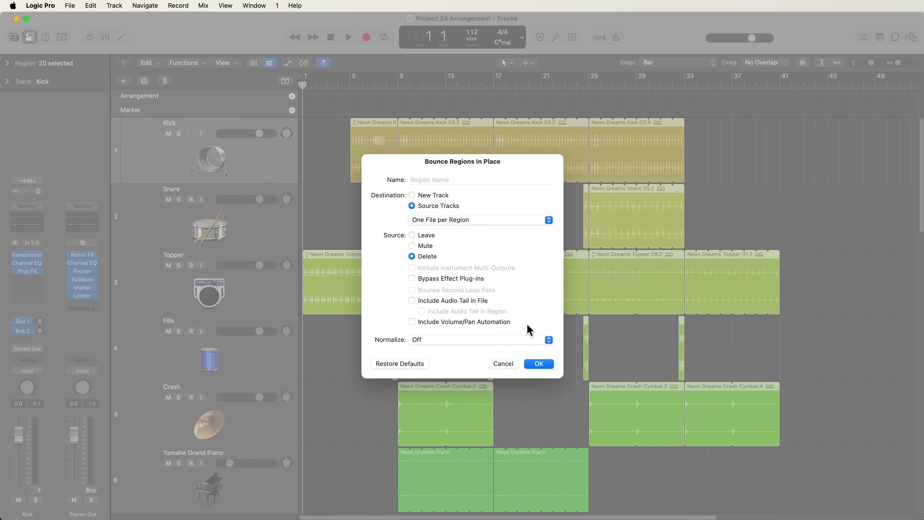
click(543, 365)
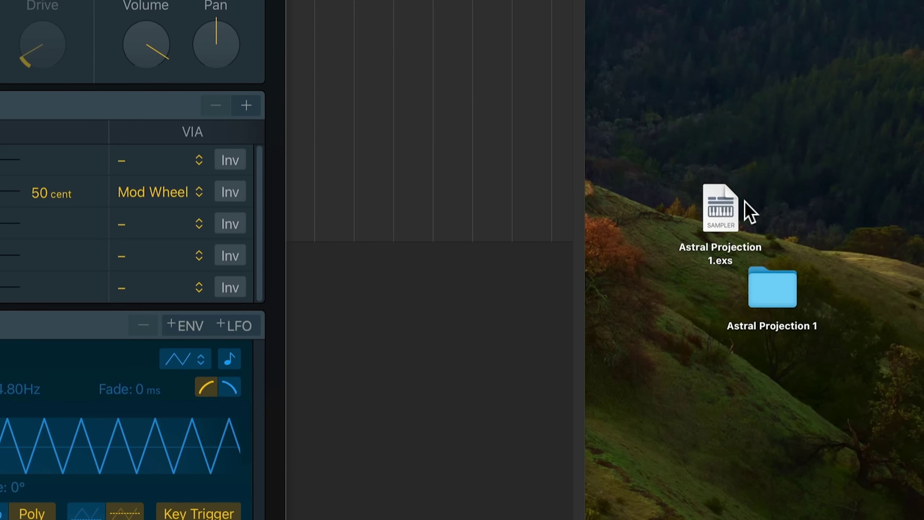
Step: Examine the sample files in the desktop folder Astral Projection 1 and its folder size information
double_click(768, 299)
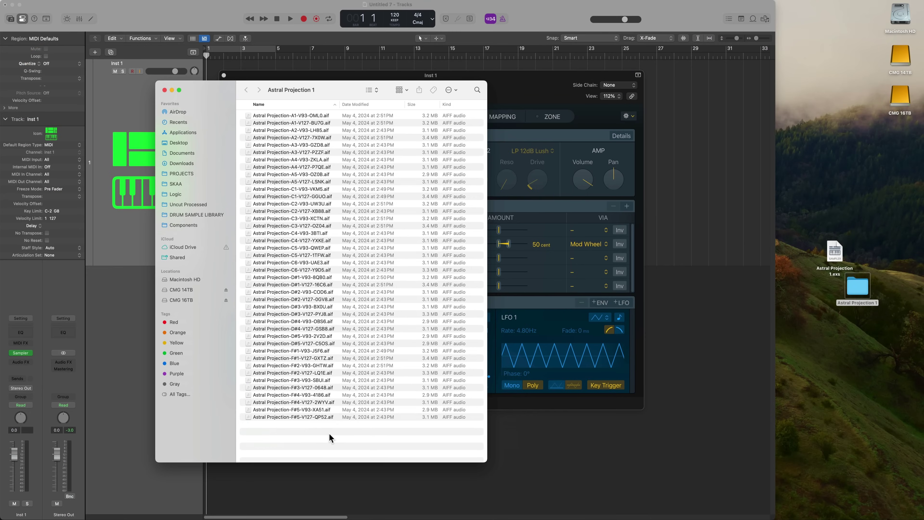
click(165, 90)
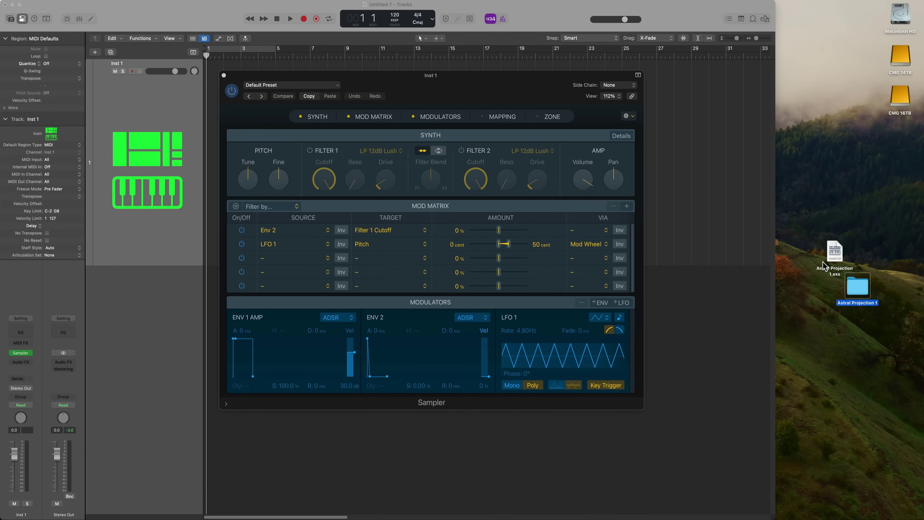
right_click(853, 285)
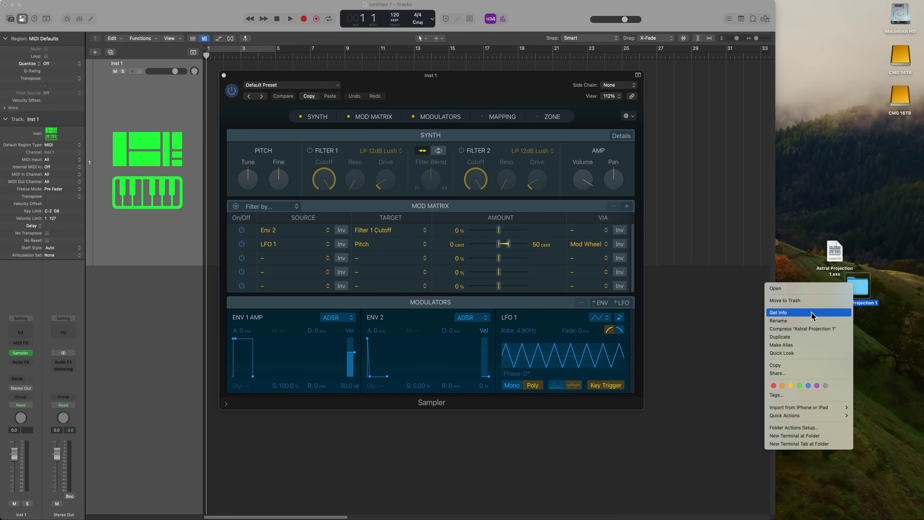
click(778, 312)
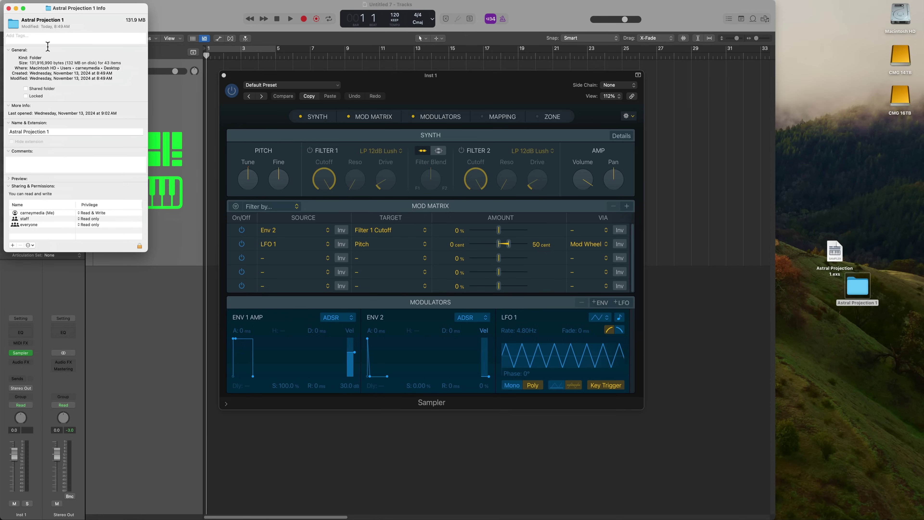
click(8, 8)
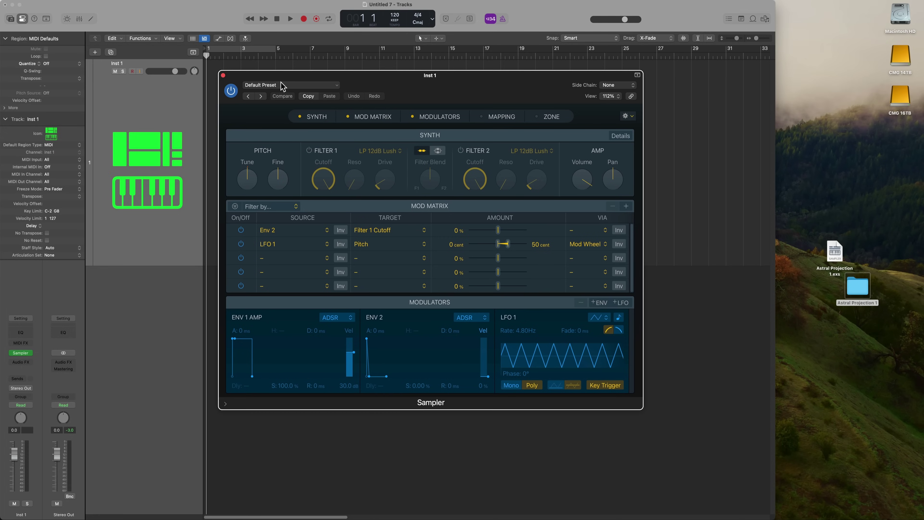
Step: Load the sampler instrument Astral Projection 1.exs from the Desktop into Sampler and focus its track for playing
click(270, 86)
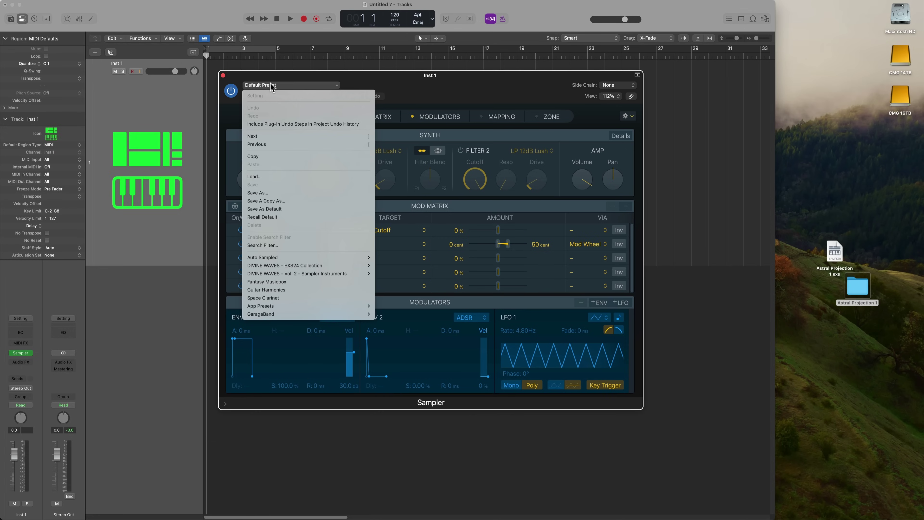
click(271, 177)
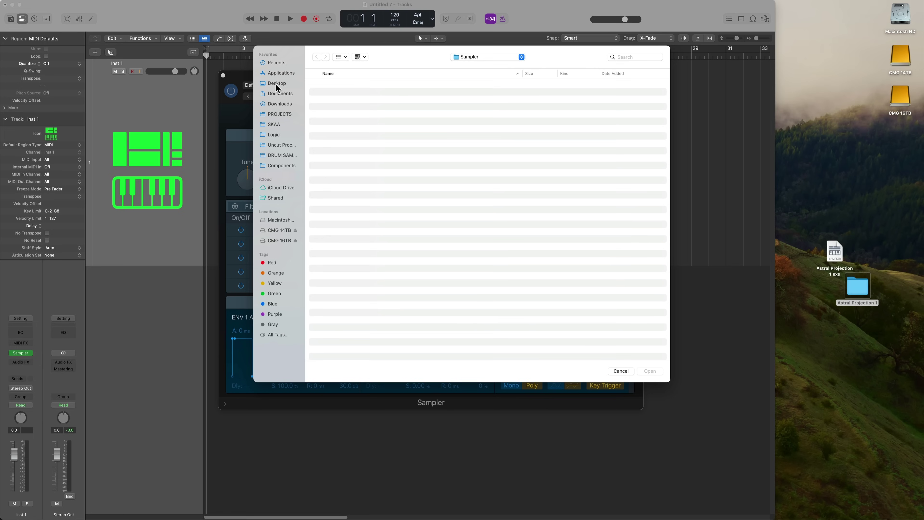
click(276, 85)
double_click(355, 93)
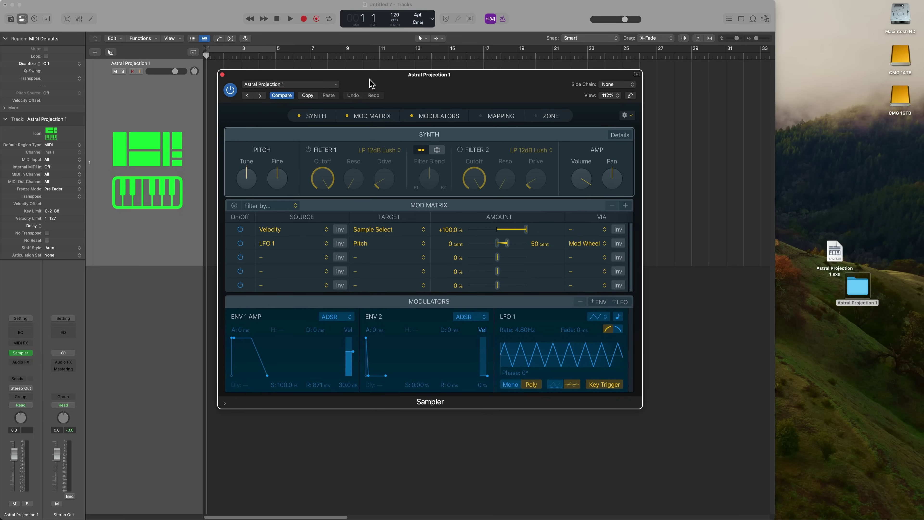
click(138, 102)
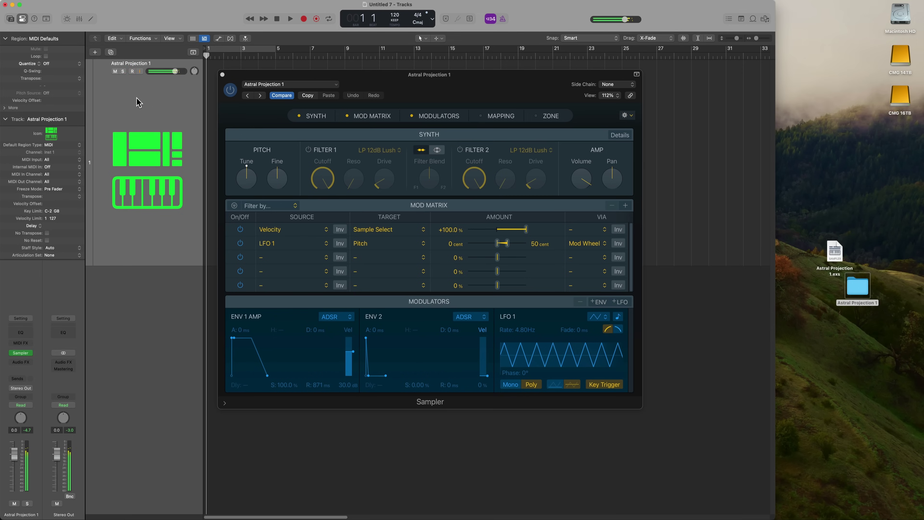
Step: Save the sampler instrument to the Desktop as Astral Projection 2 with audio data included and consolidated
click(266, 86)
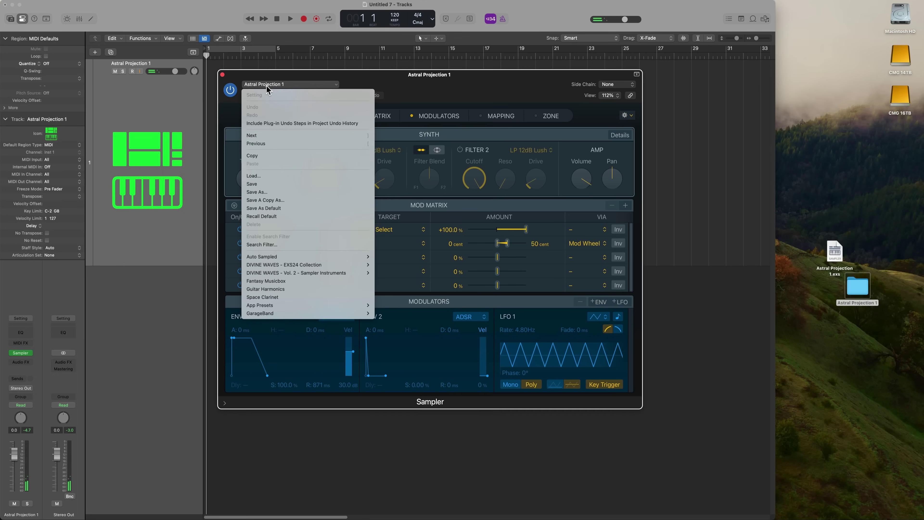
click(279, 193)
click(498, 73)
key(BackSpace)
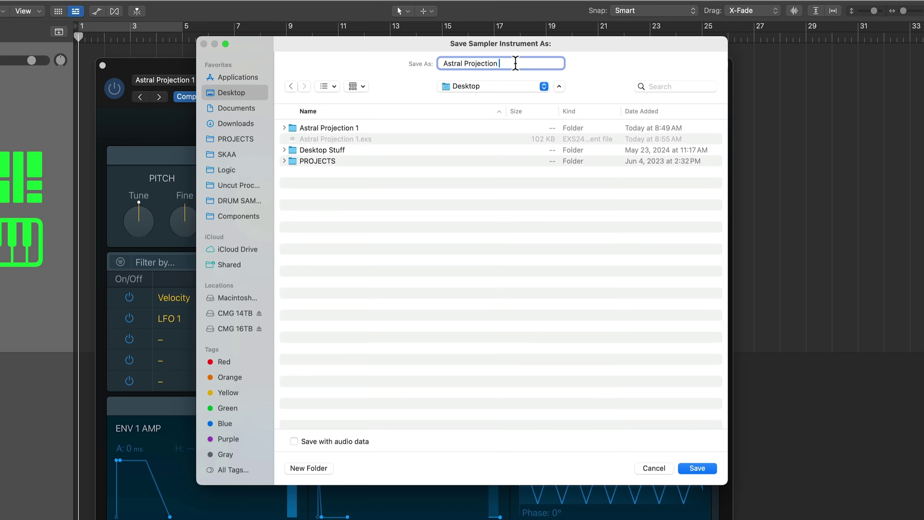
text(2)
click(347, 442)
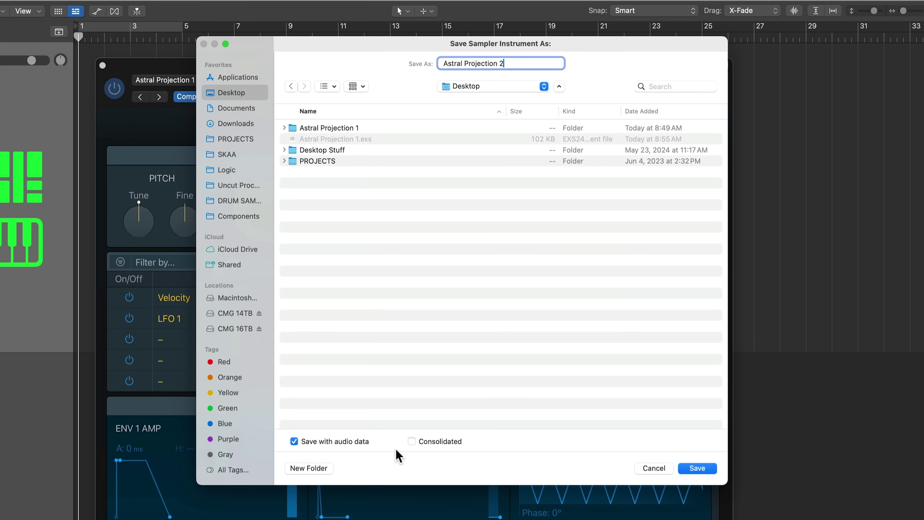
click(453, 443)
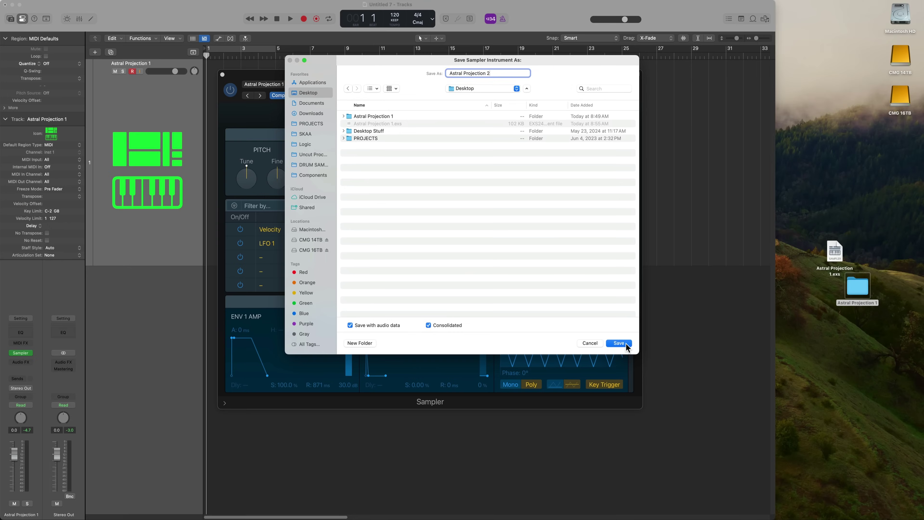
click(702, 469)
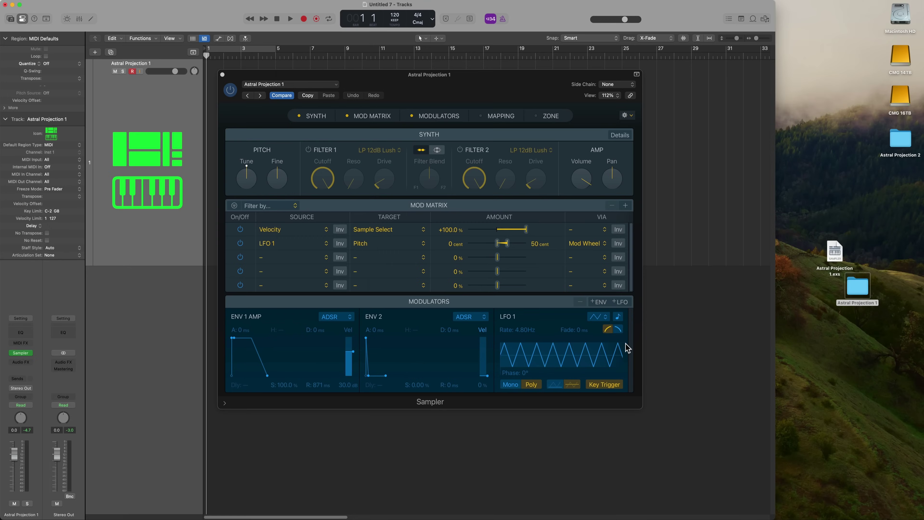
Step: Place the Astral Projection 2 folder and its instrument file together on the desktop, and inspect the consolidated audio file inside the folder
drag(896, 146, 850, 172)
drag(905, 184, 843, 102)
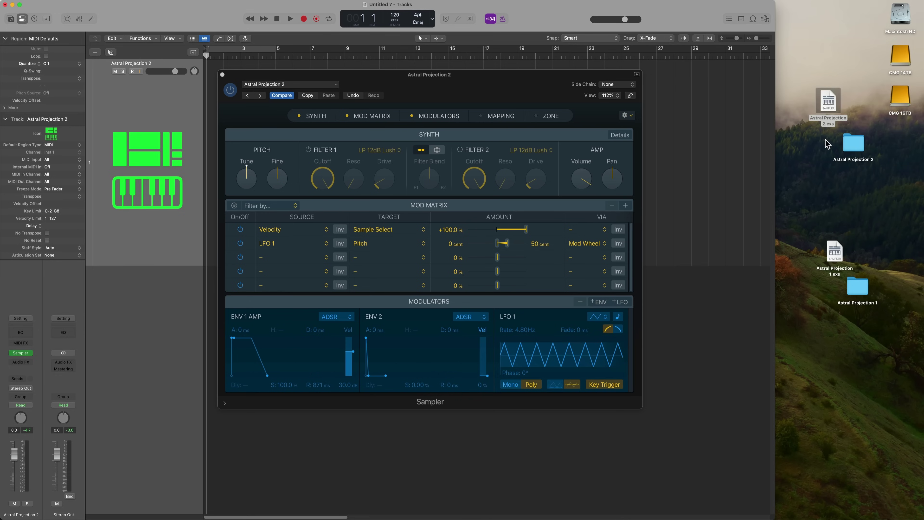
double_click(848, 144)
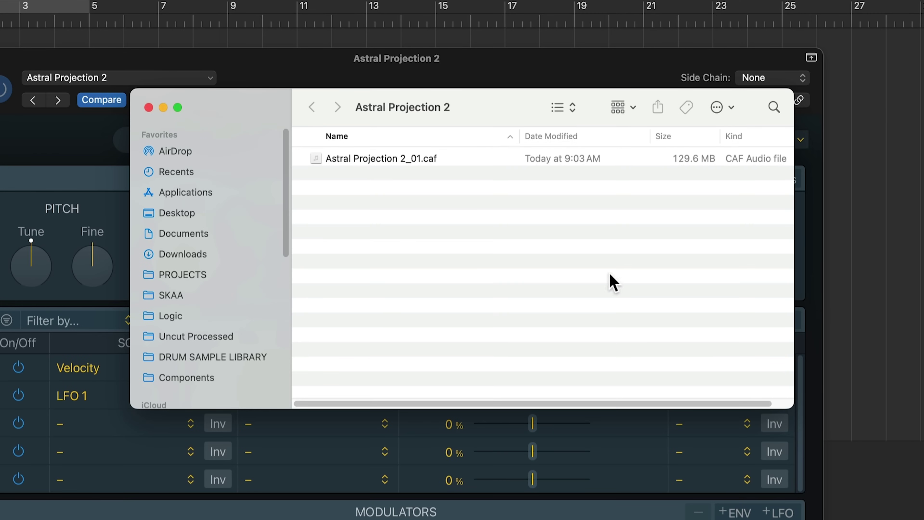
click(455, 161)
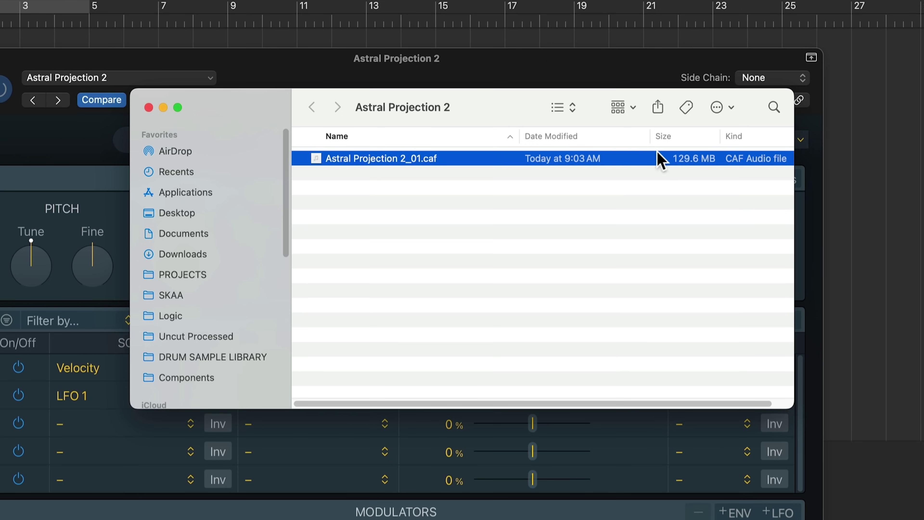
click(604, 221)
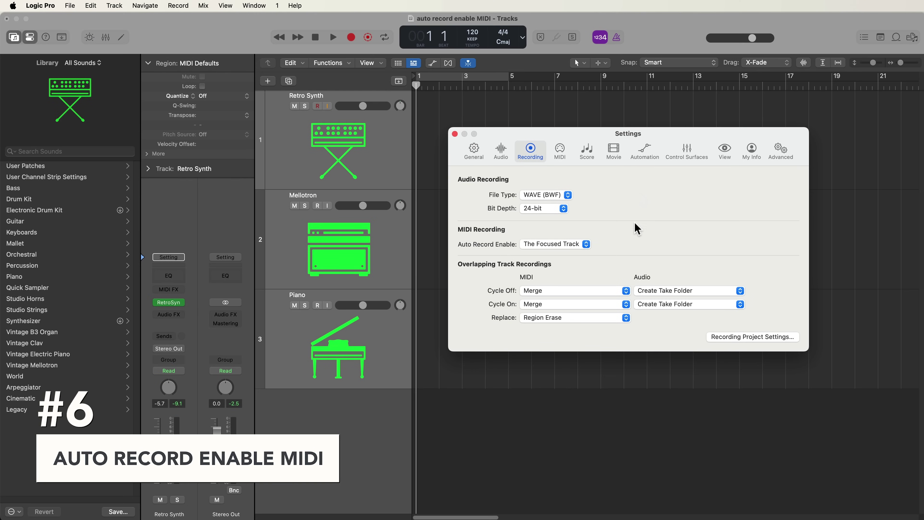
Step: Review the MIDI Auto Record Enable options, keeping The Focused Track, and check record enabling with the Retro Synth, Mellotron and Piano tracks selected
click(582, 244)
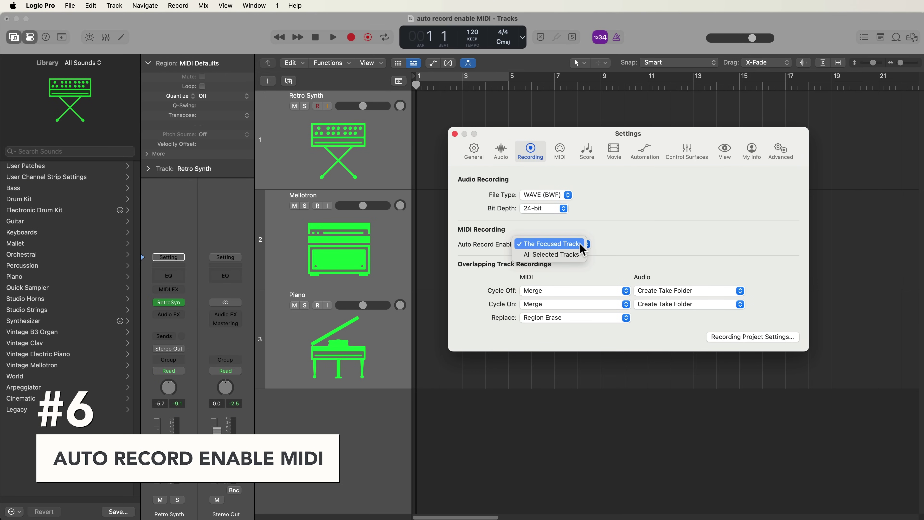
click(537, 246)
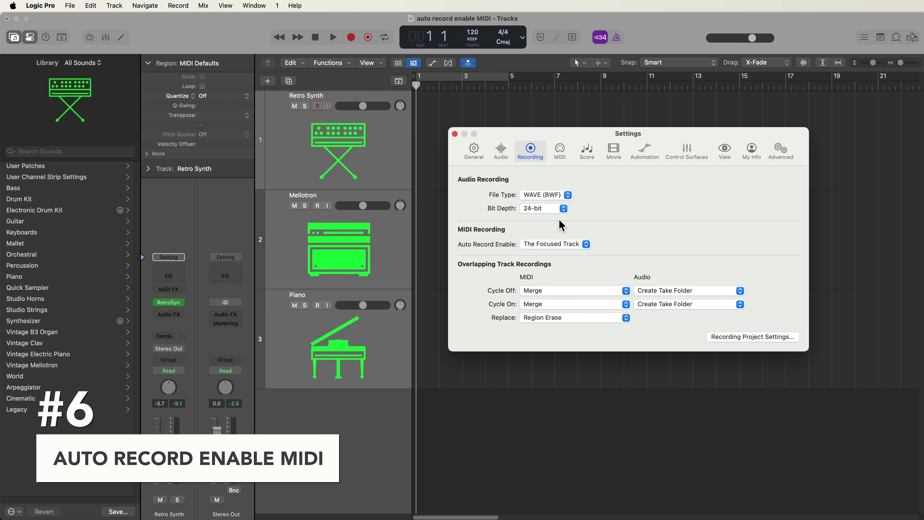
click(455, 134)
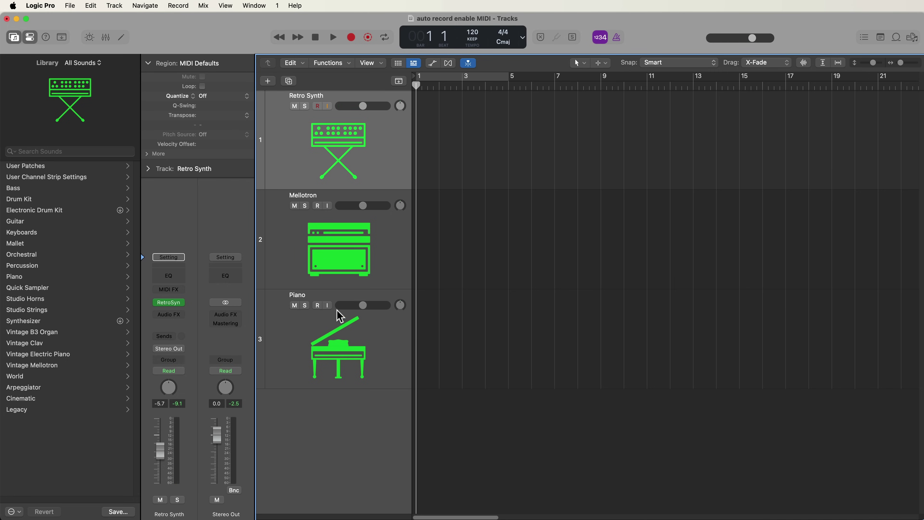
shift+click(341, 349)
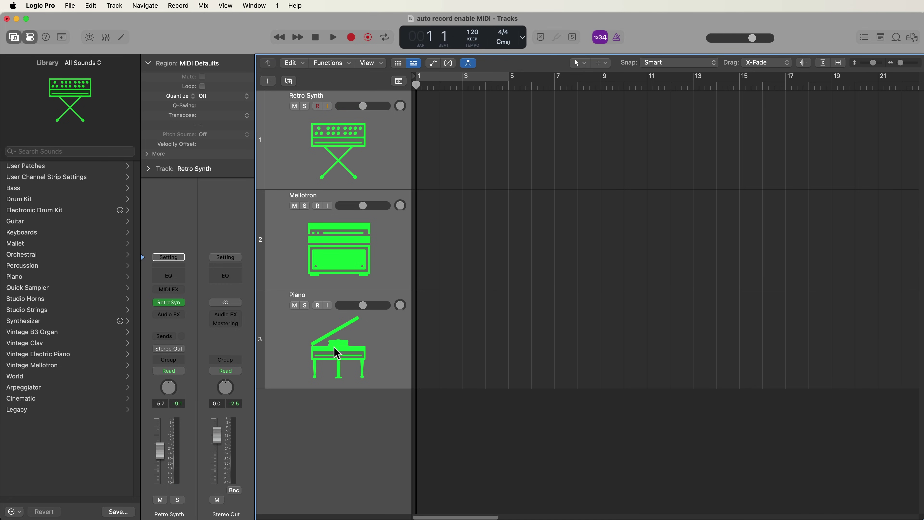
click(317, 306)
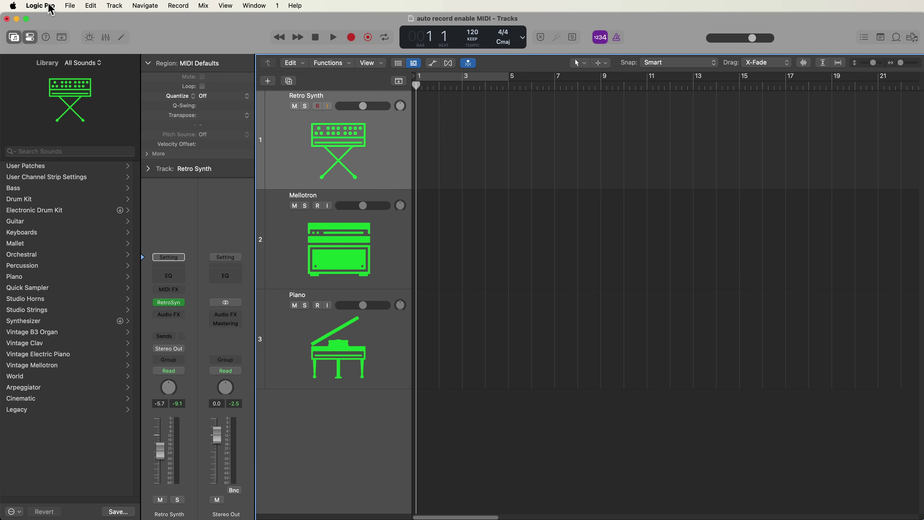
Step: Set MIDI Auto Record Enable to All Selected Tracks in the recording settings and close the settings
click(40, 6)
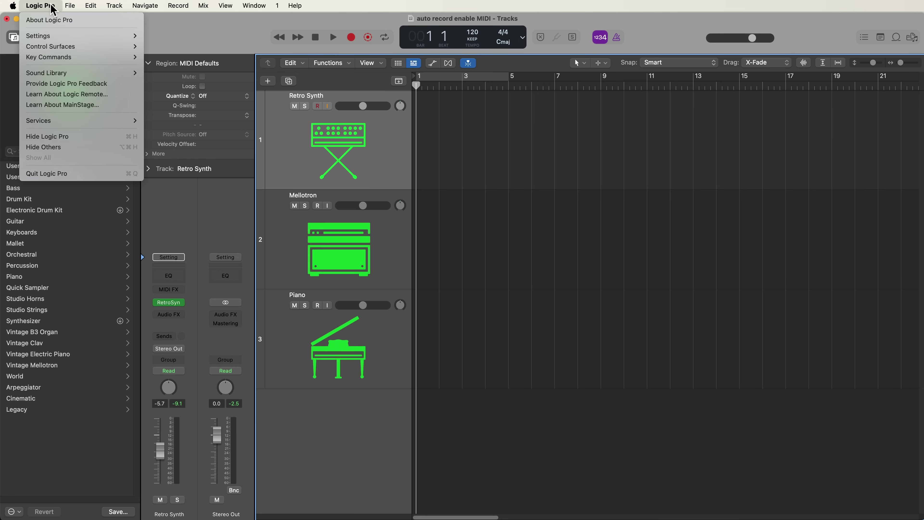
mouse_move(54, 36)
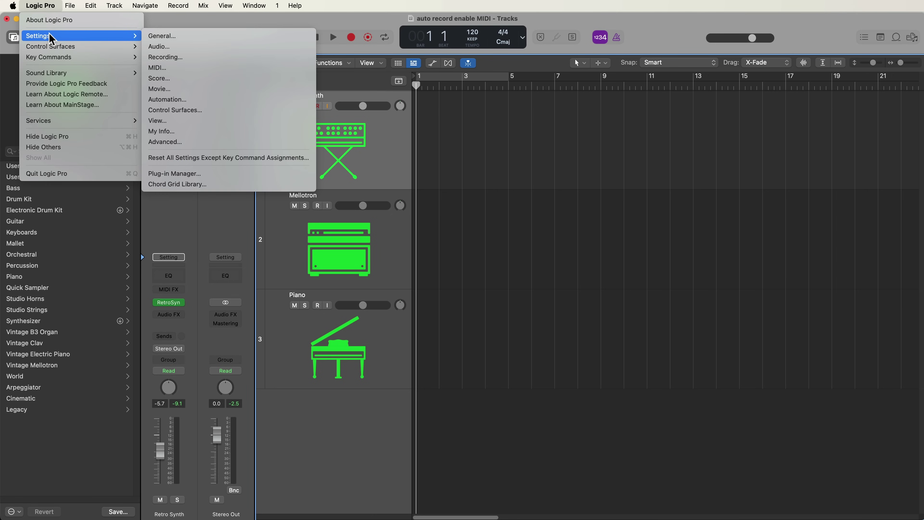
click(207, 58)
click(558, 244)
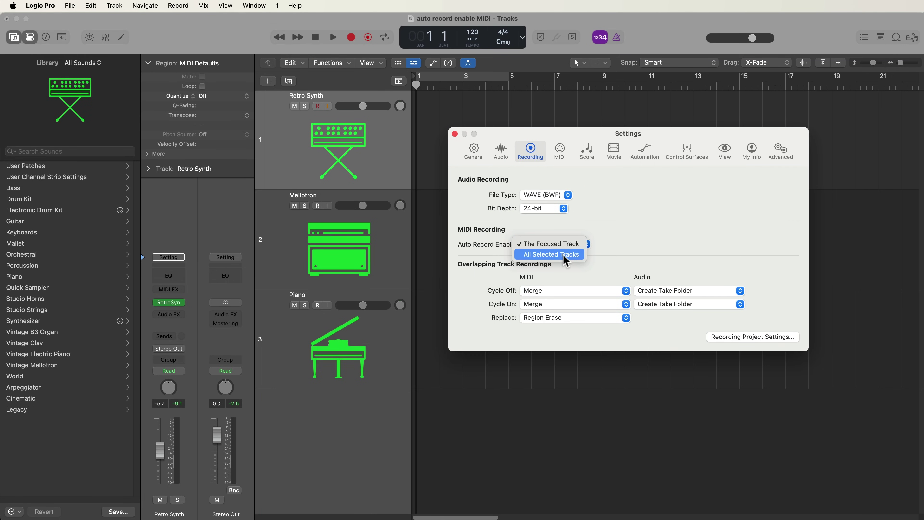
click(564, 255)
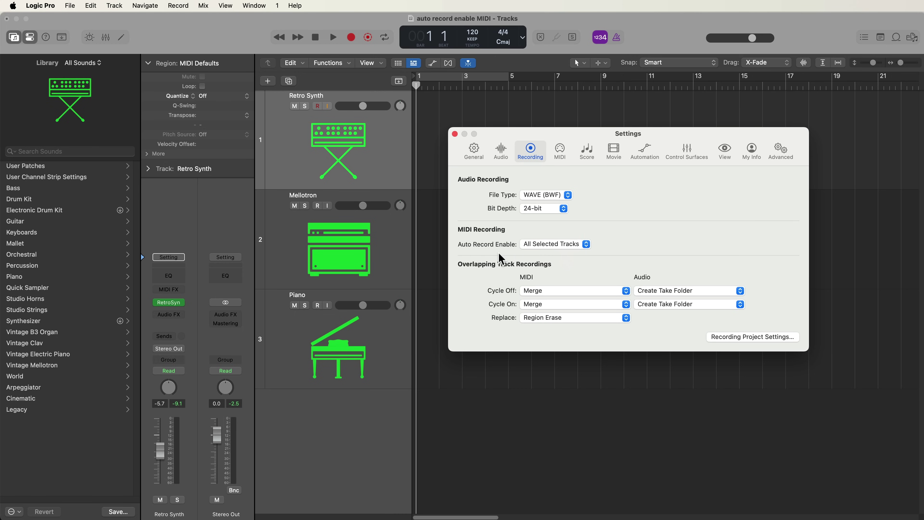
click(454, 134)
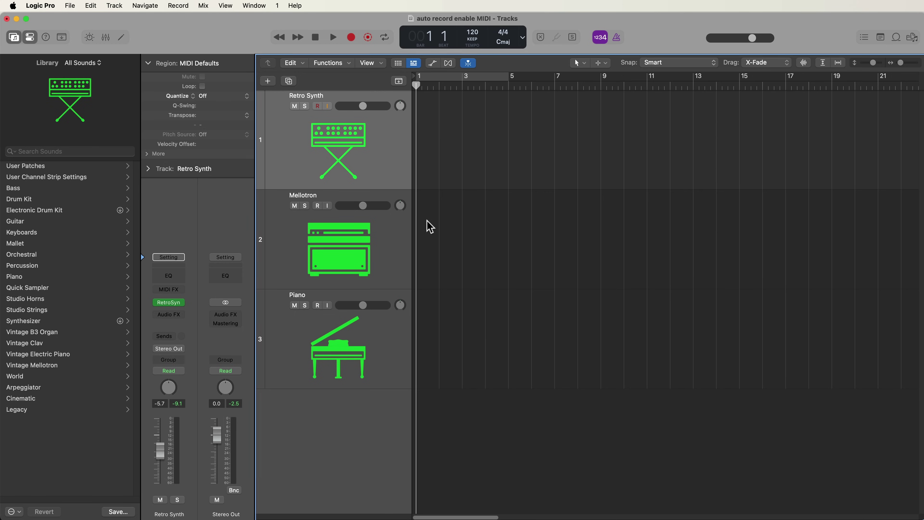
Step: Record a MIDI part of about five bars onto the Retro Synth, Mellotron and Piano tracks together, and reselect only the Retro Synth track
shift+click(342, 349)
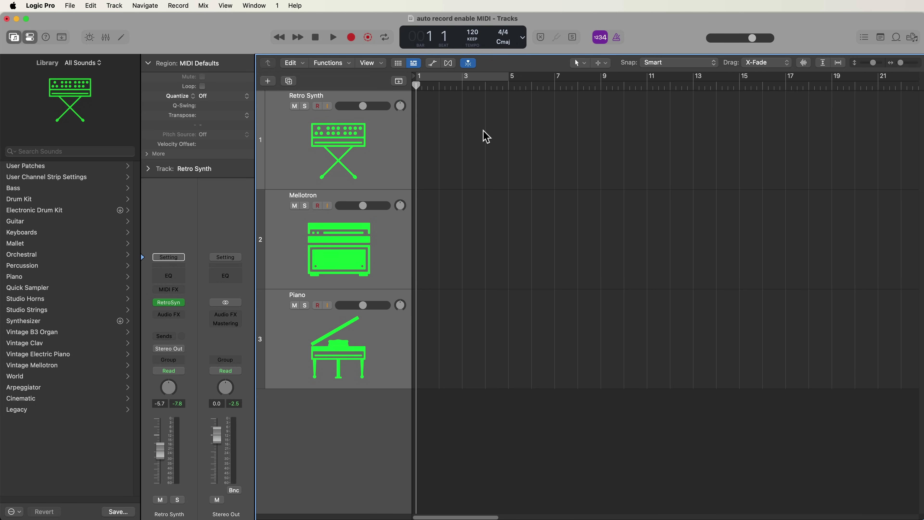
key(r)
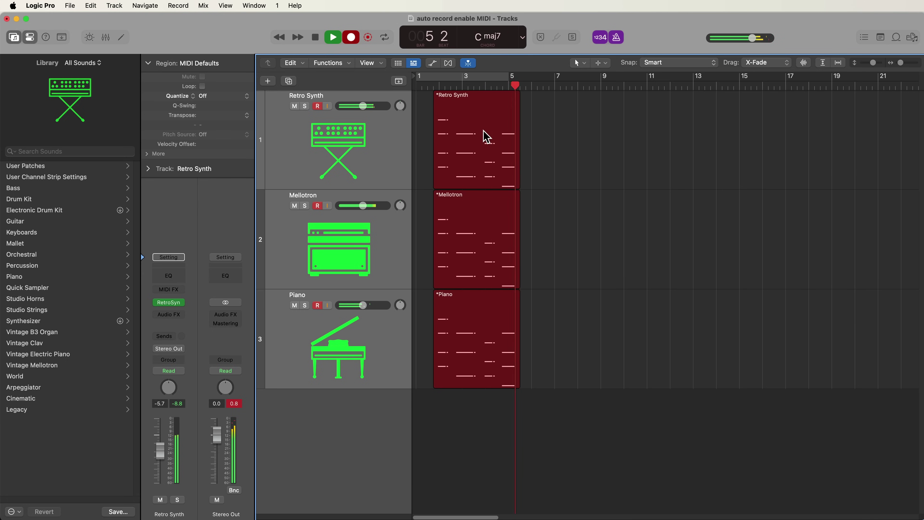
key(space)
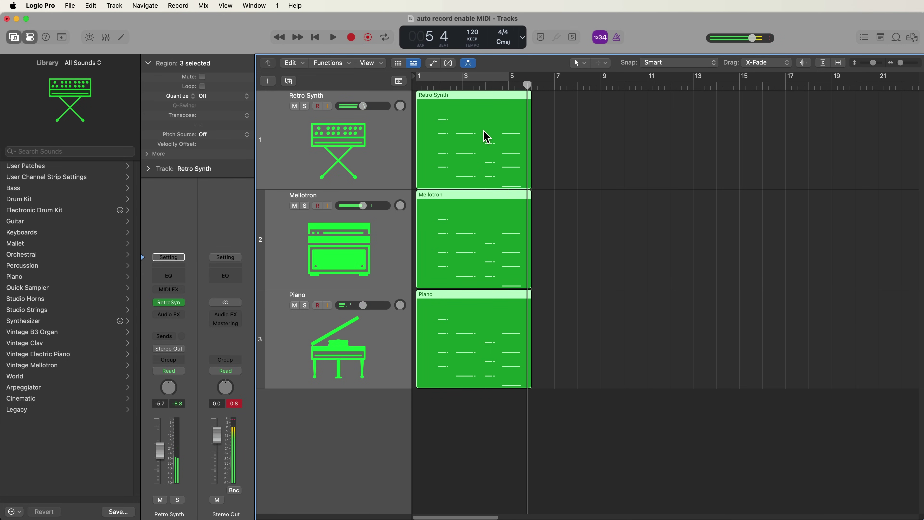
click(358, 138)
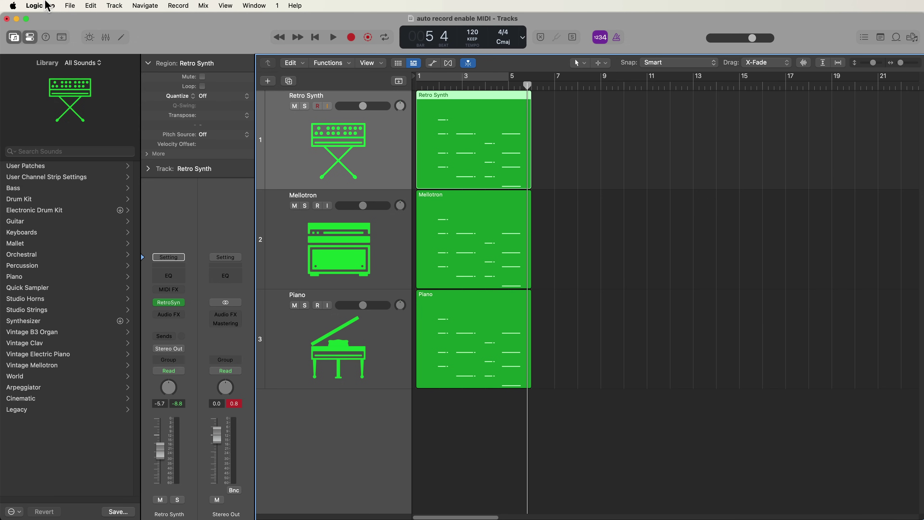
Step: Reopen the recording settings
click(40, 5)
mouse_move(51, 36)
click(252, 58)
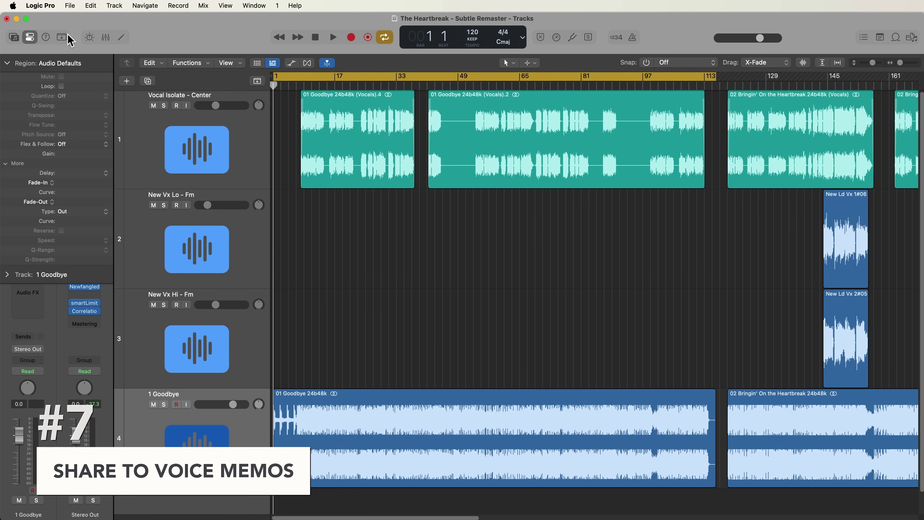
Step: Share only the cycle area to Voice Memos, titled Goodbye, at Highest Quality (AAC, 256 kbit/s), and move the Voice Memos window aside
click(73, 6)
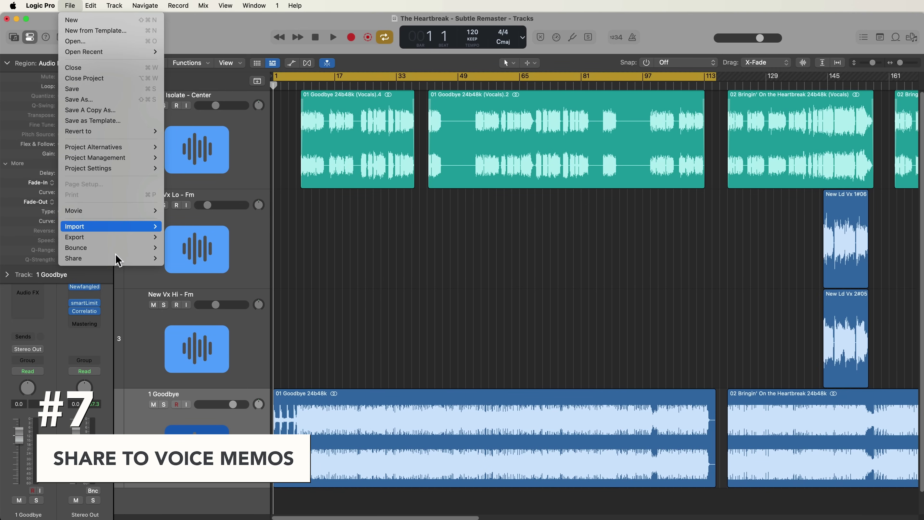
mouse_move(114, 259)
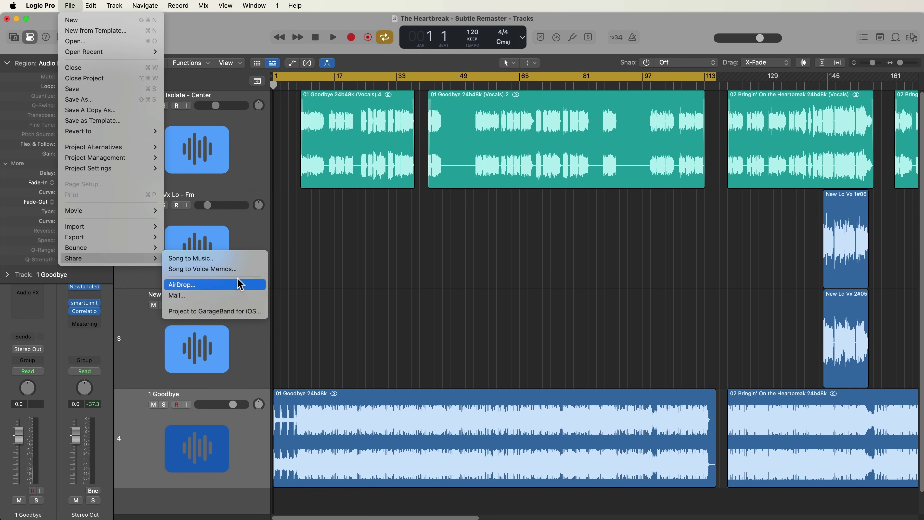
click(249, 270)
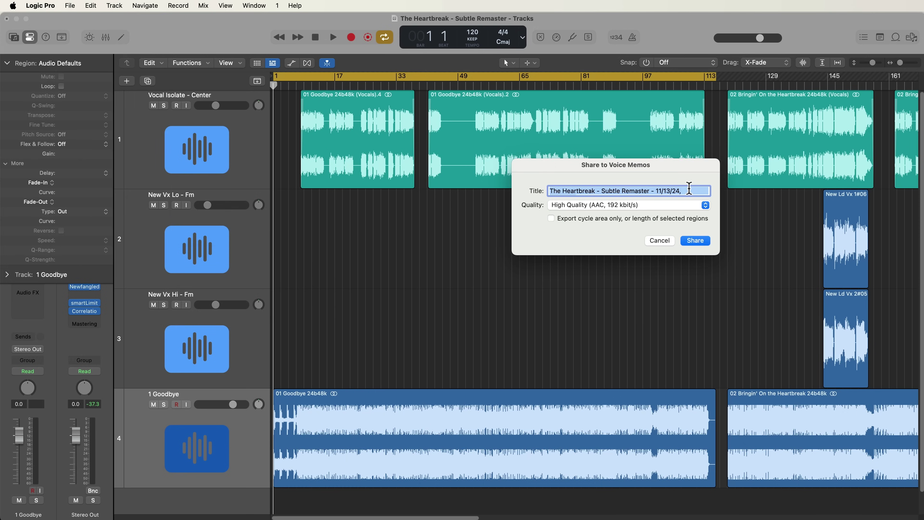
text(Goodbye)
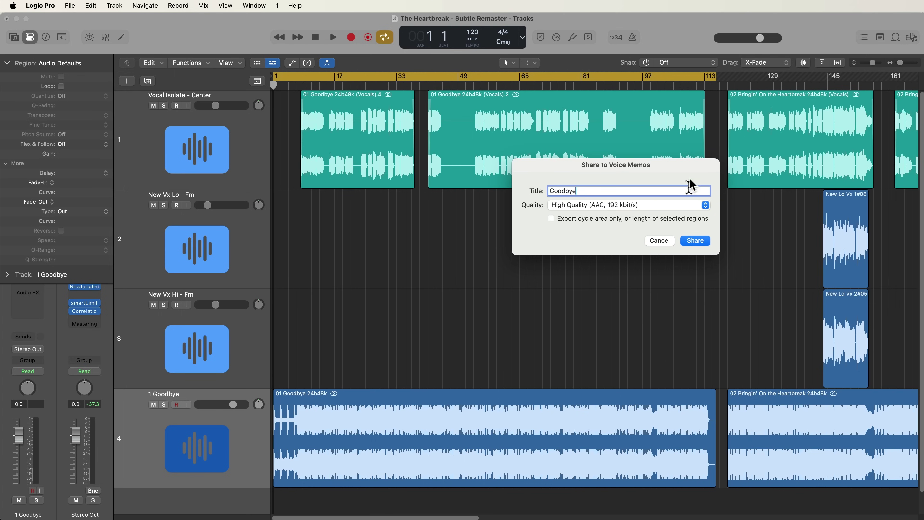
click(686, 205)
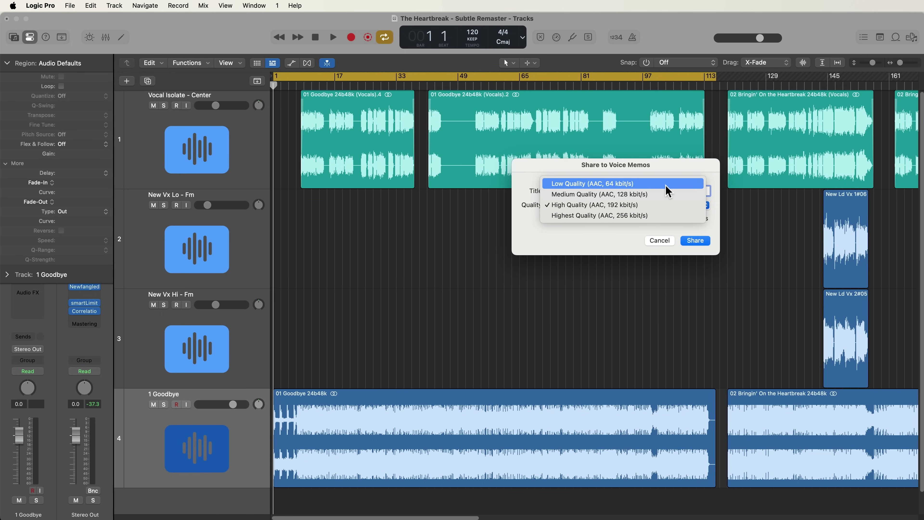
click(661, 215)
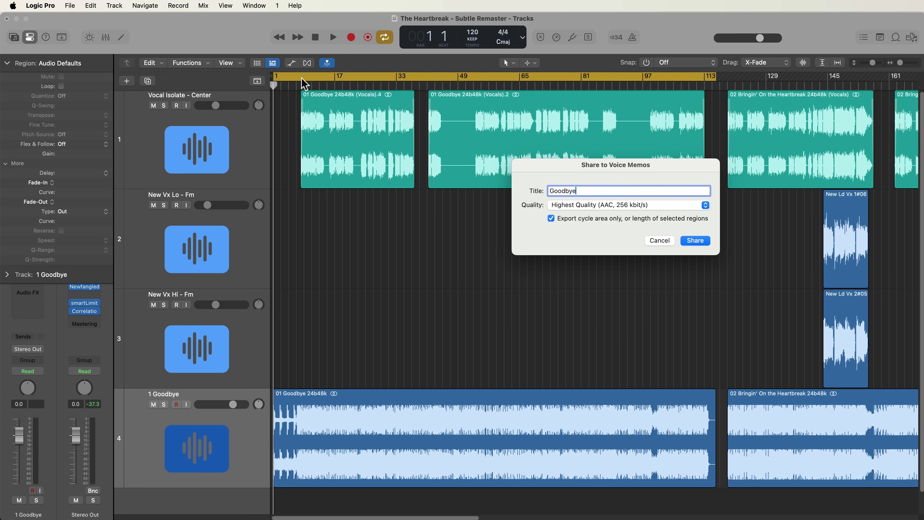
click(695, 241)
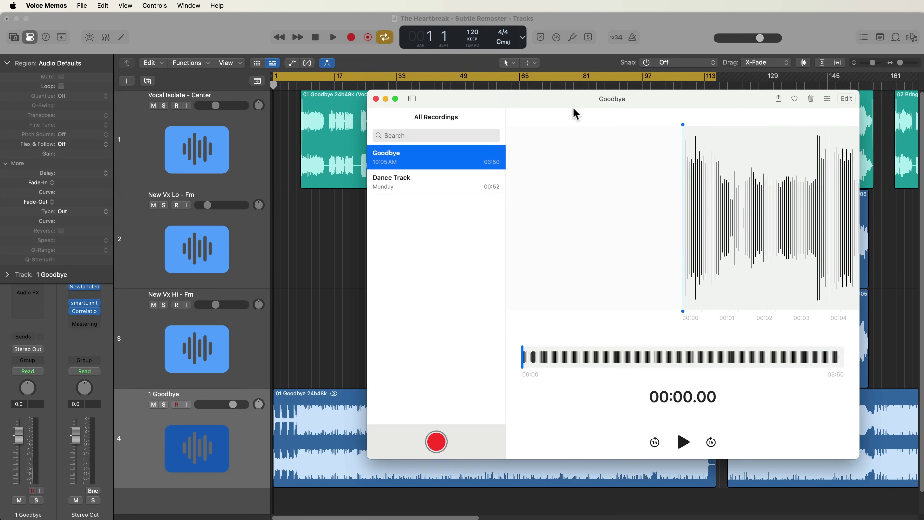
drag(574, 110, 453, 99)
drag(410, 360, 381, 357)
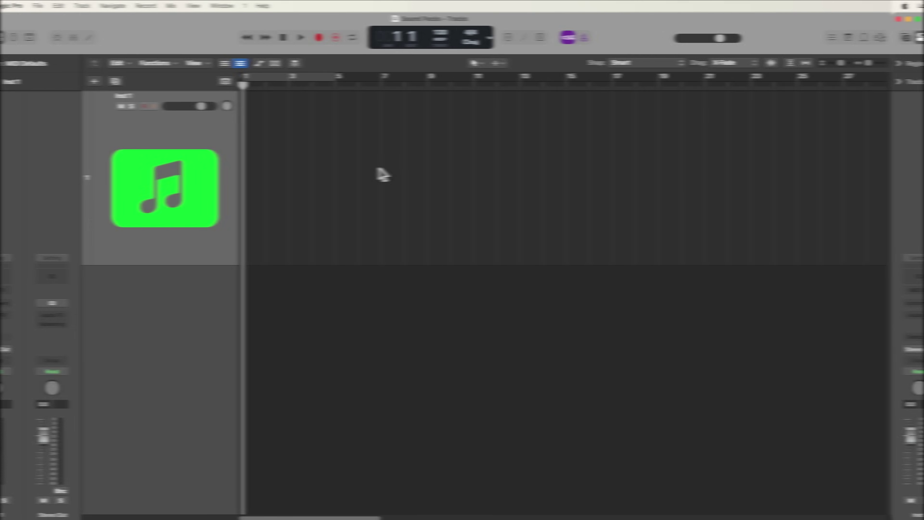
Step: Mark the Modular Melodies (Synth Pack) sound pack for installation in the Sound Library Manager
click(49, 8)
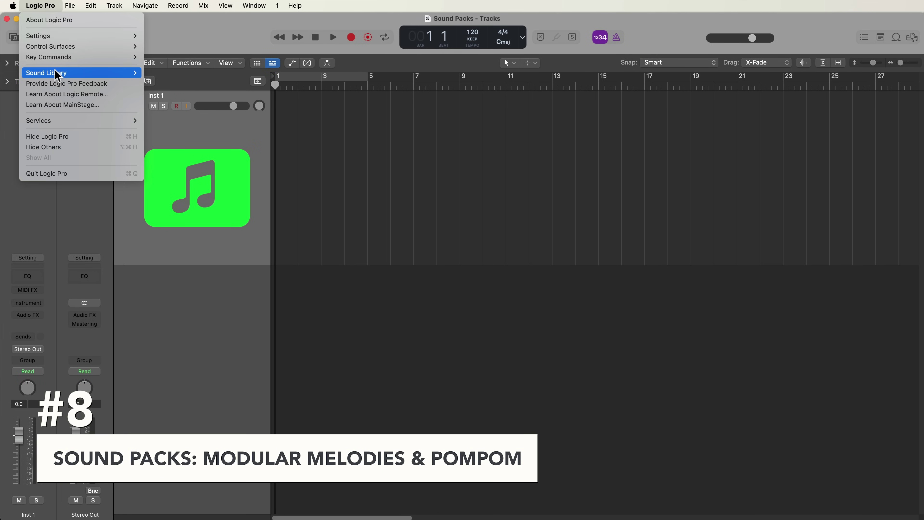
mouse_move(58, 73)
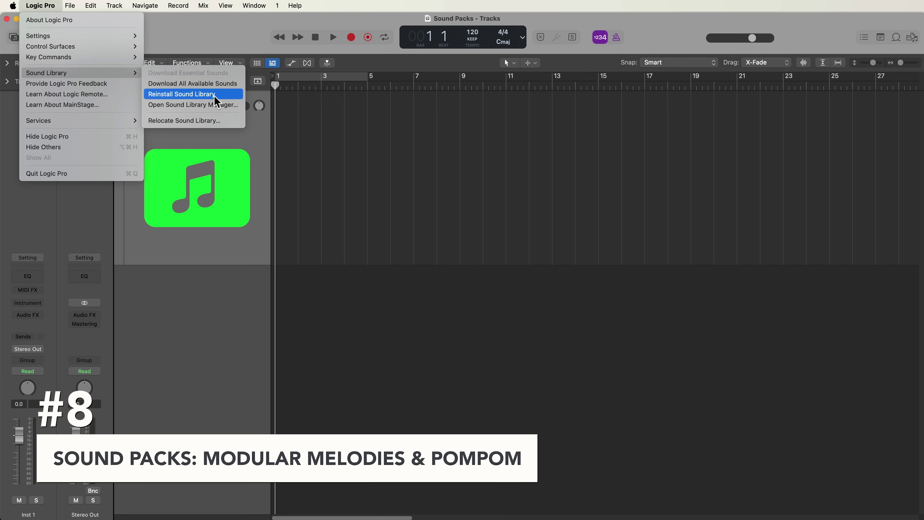
click(216, 105)
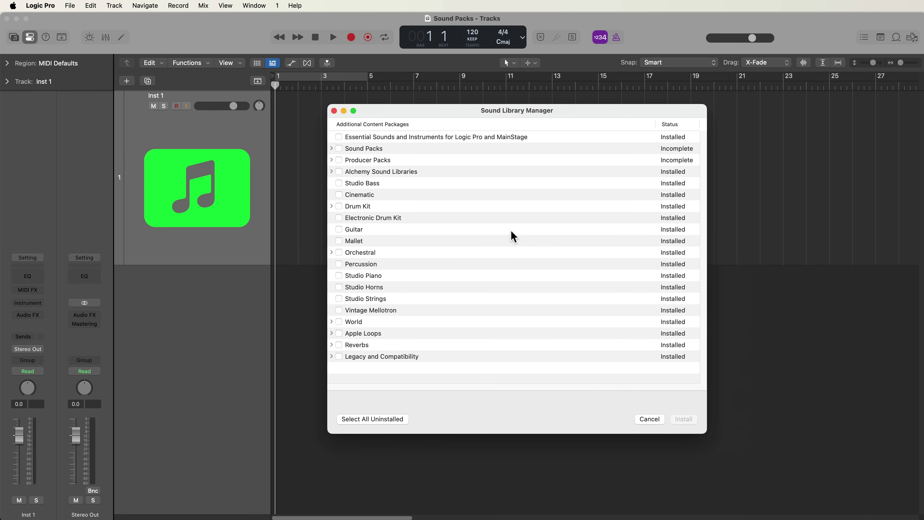
click(331, 148)
click(500, 278)
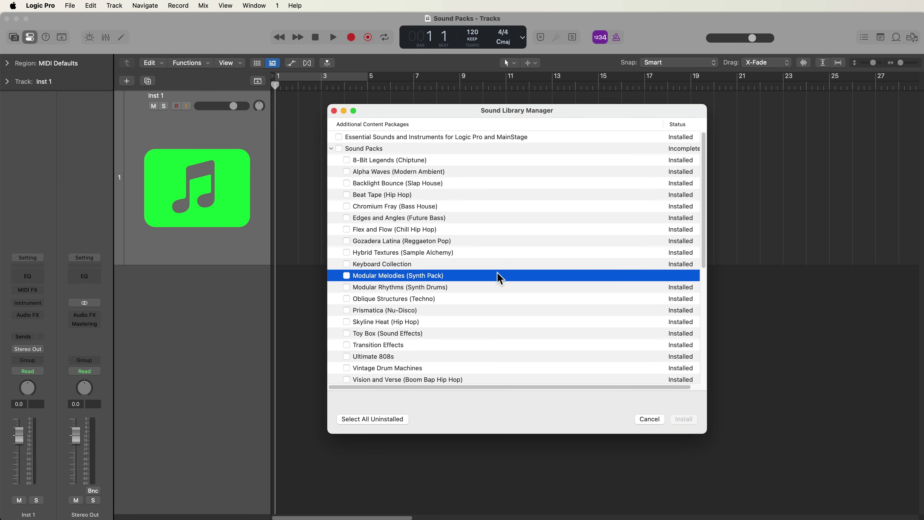
click(346, 276)
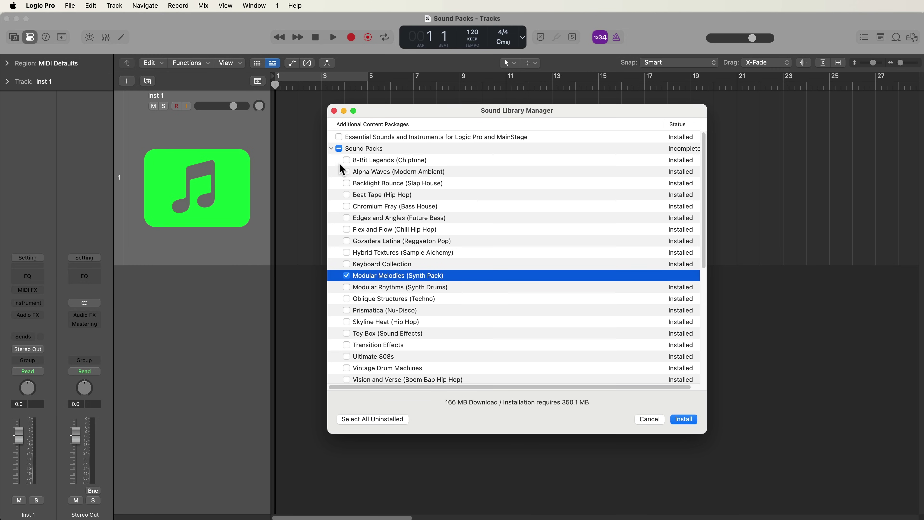
click(331, 148)
Step: Add the PomPom producer pack to the selection and install the chosen packs
click(338, 160)
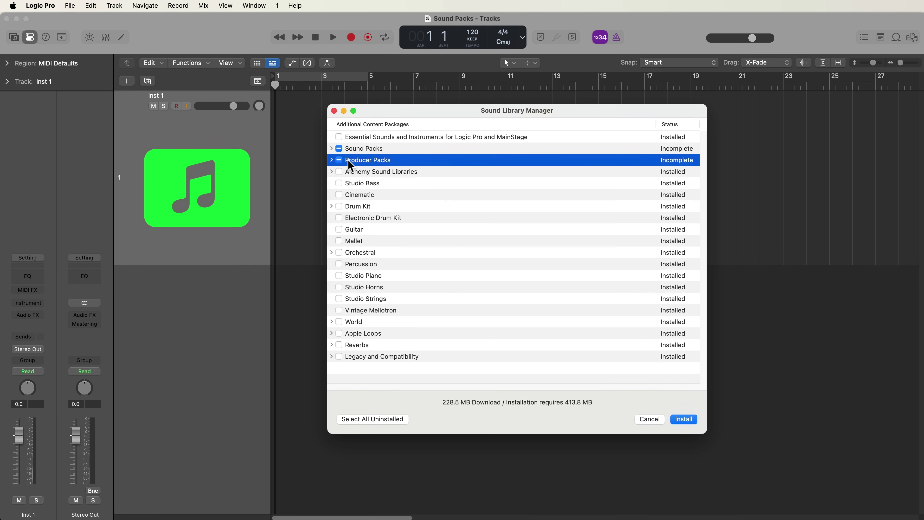
click(331, 160)
click(397, 241)
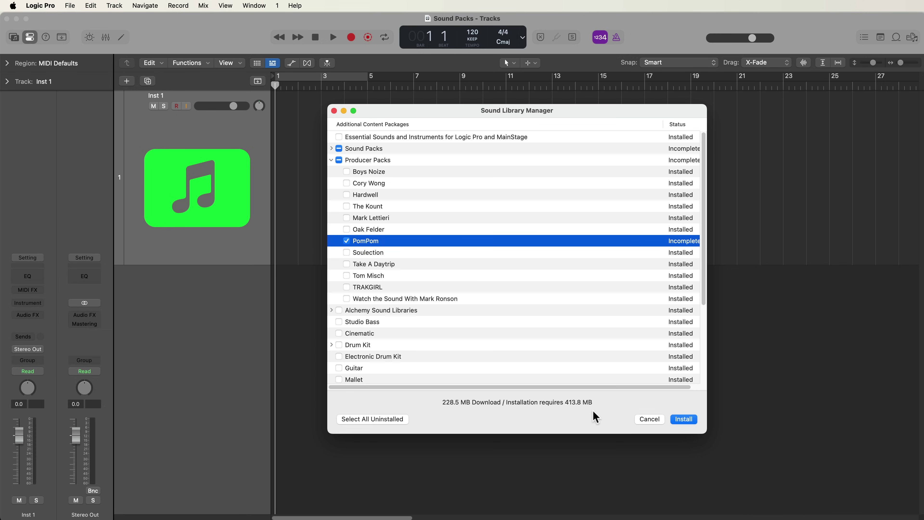
click(683, 419)
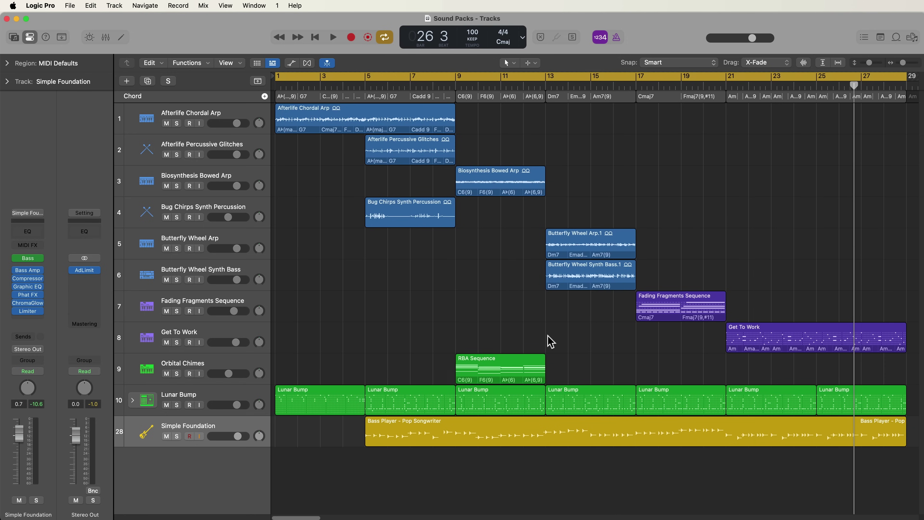
Step: Browse the Apple Loops of the Modular Melodies sound pack, and list those of the PomPom pack
click(260, 423)
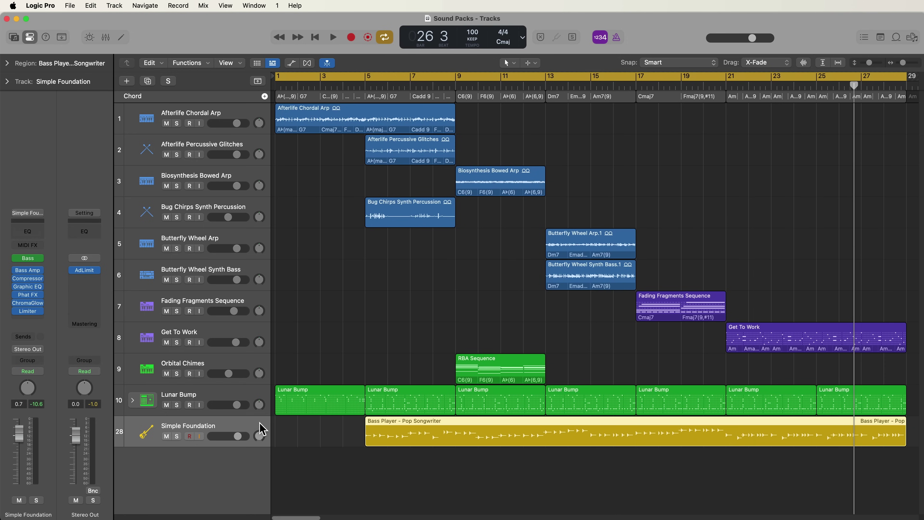
click(489, 303)
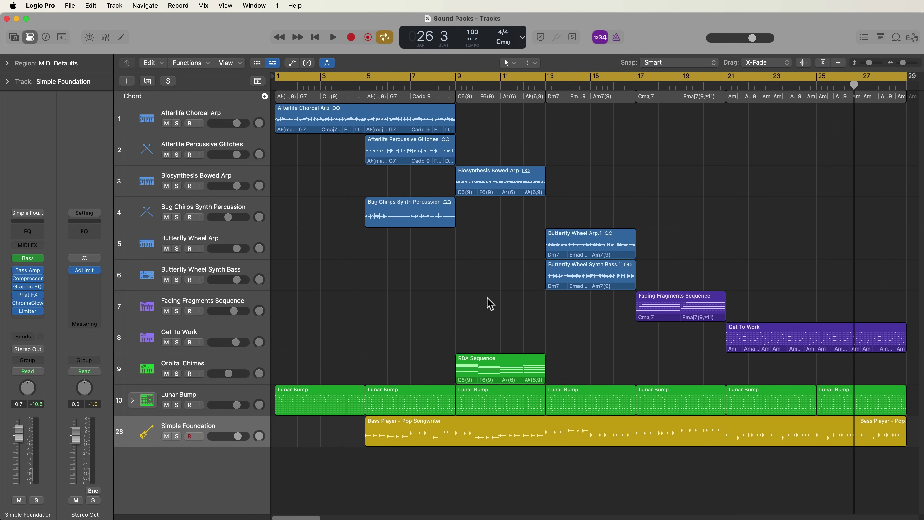
click(897, 38)
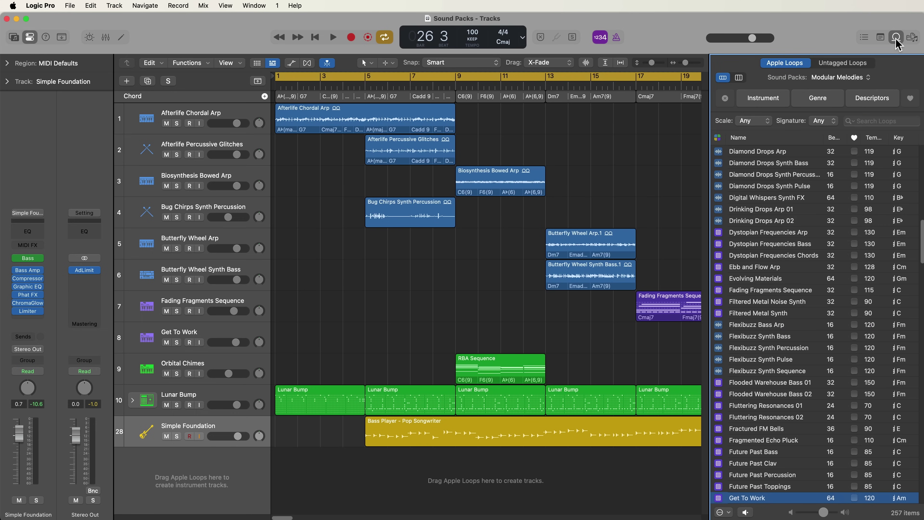
click(859, 78)
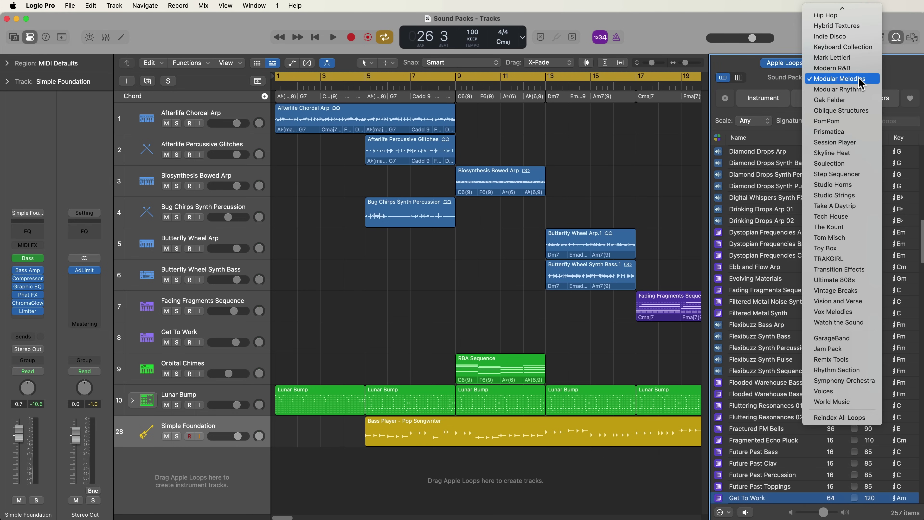
click(860, 80)
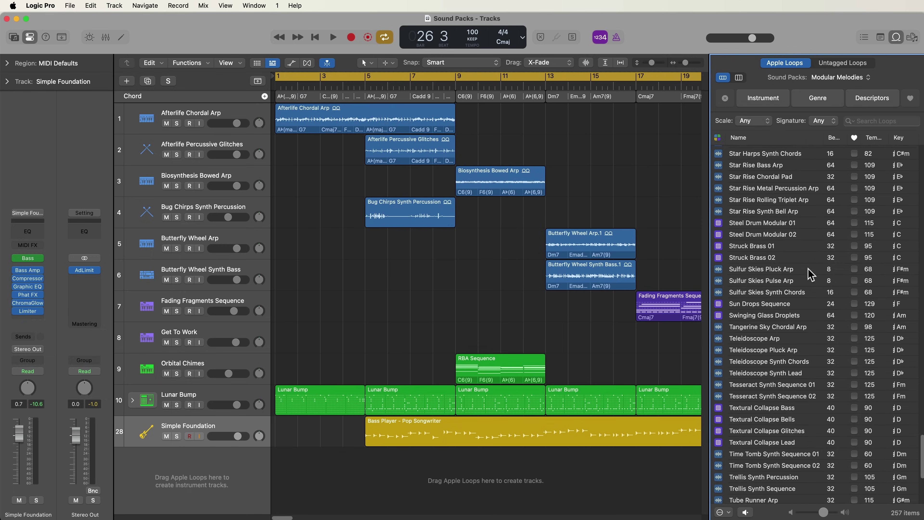
scroll(807, 275, down, 20)
scroll(800, 269, up, 20)
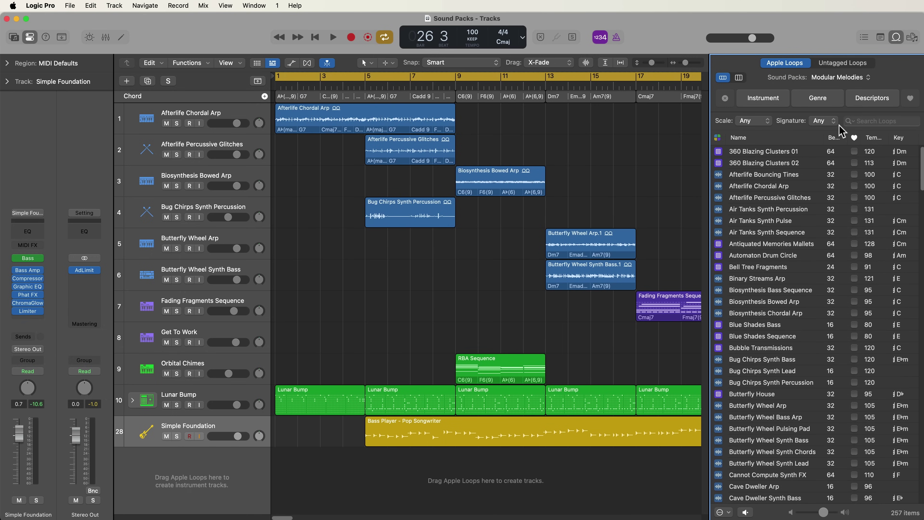
click(836, 80)
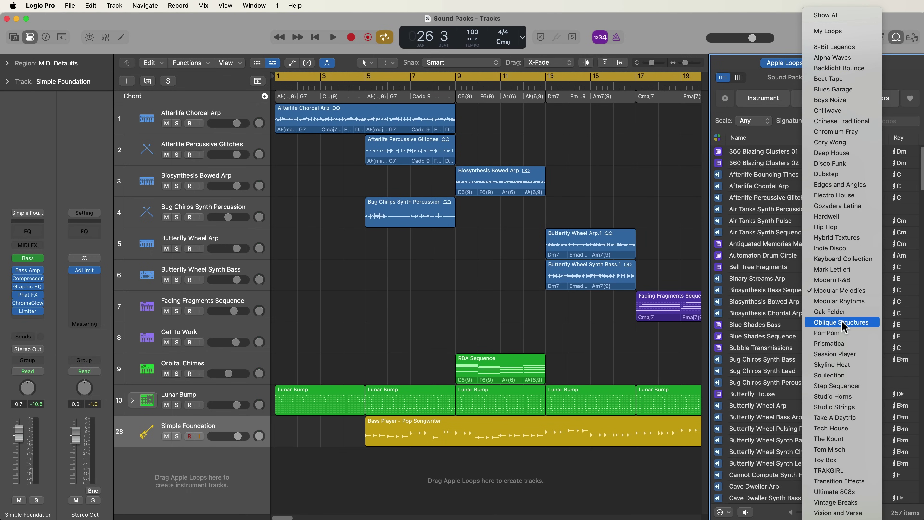
click(848, 332)
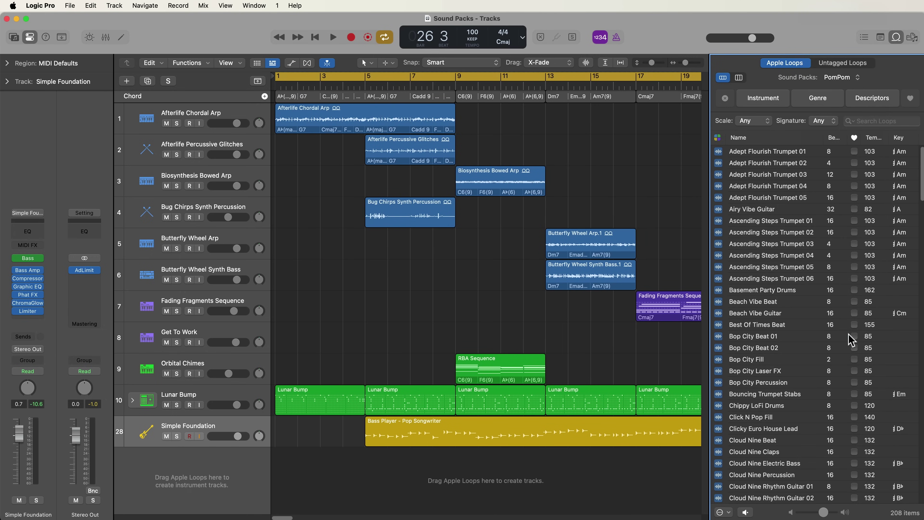
Step: Close the loop browser and play the arrangement of new loops from the beginning
key(o)
key(Return)
key(space)
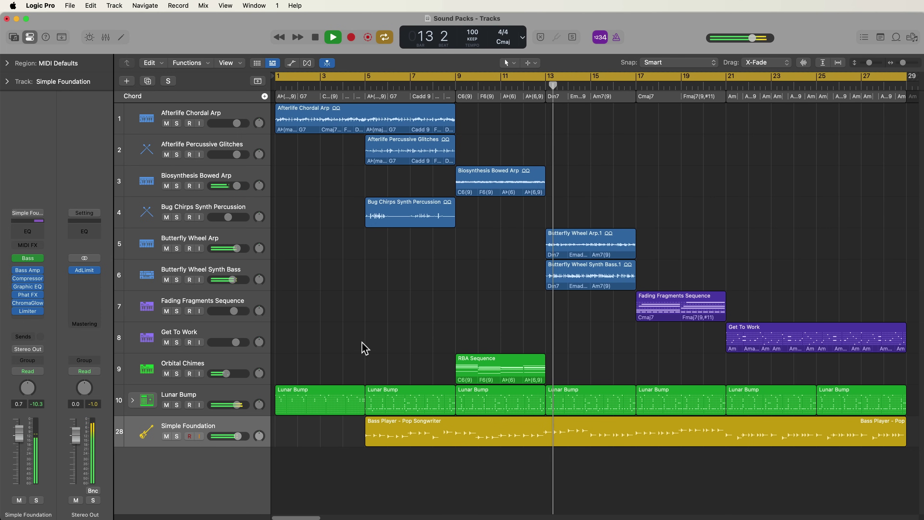
drag(229, 279, 225, 279)
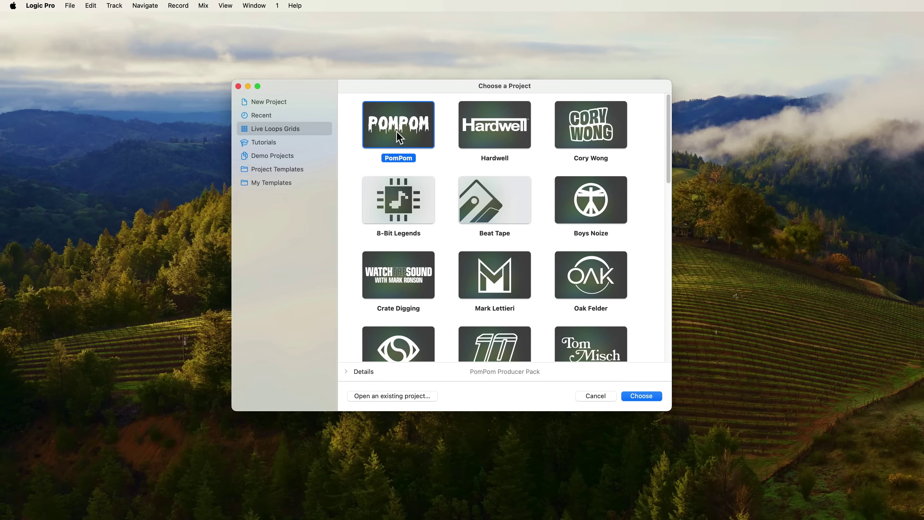
Step: Create a project from the PomPom Live Loops grid and trigger scenes 1 to 5 in turn
double_click(396, 131)
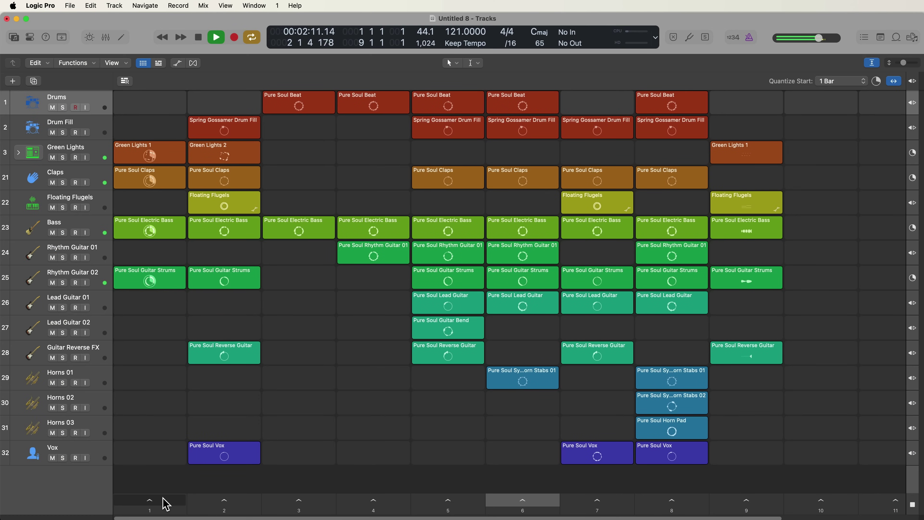
click(209, 503)
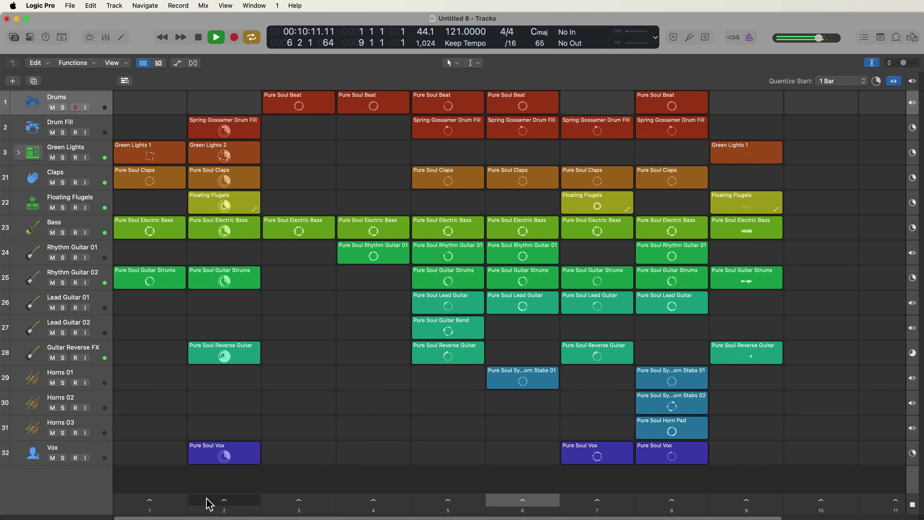
click(286, 506)
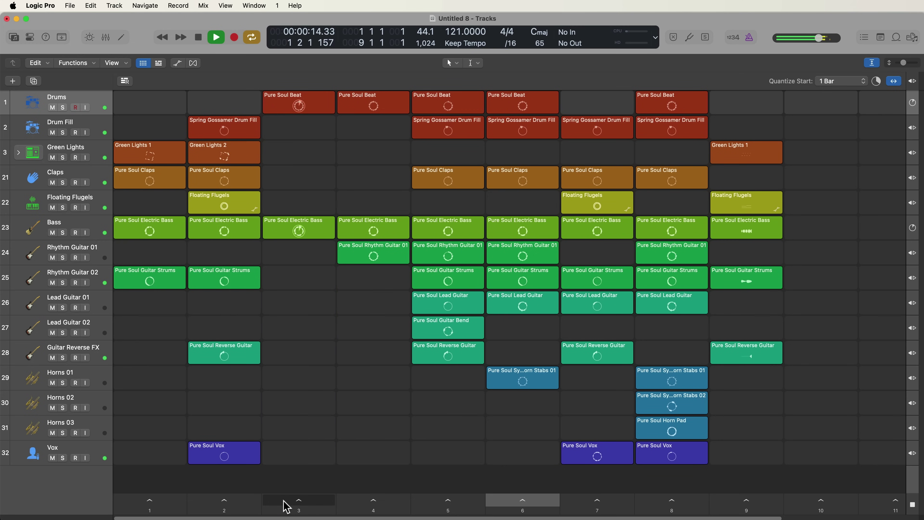
click(354, 506)
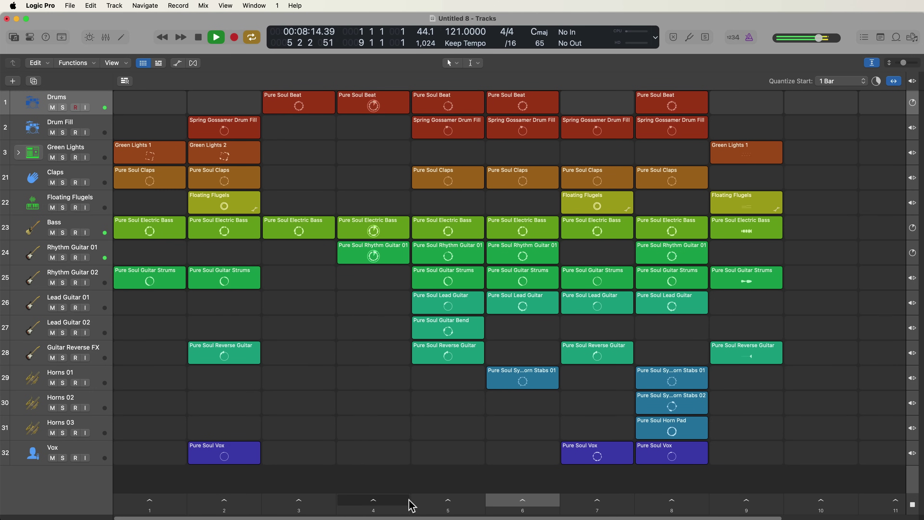
click(426, 503)
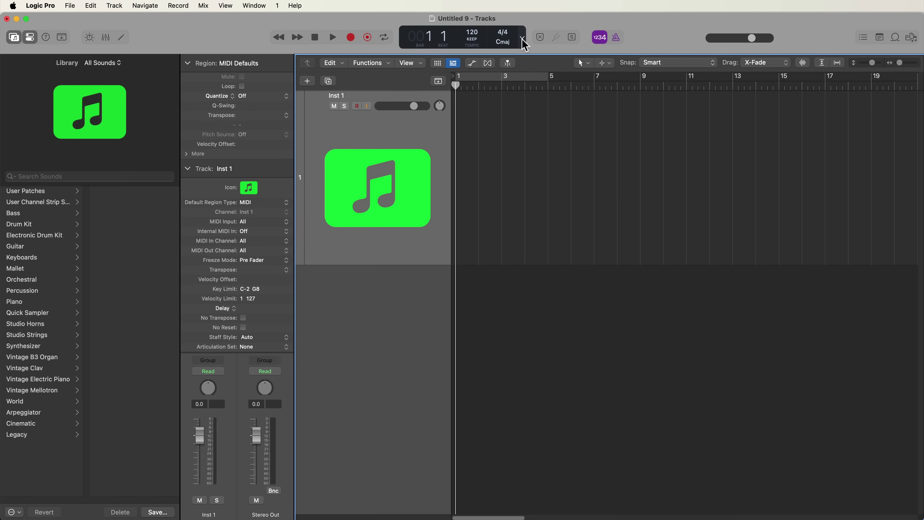
Step: Switch the control bar display to Custom and add the Sample Rate / Buffer Size readout to it
click(522, 40)
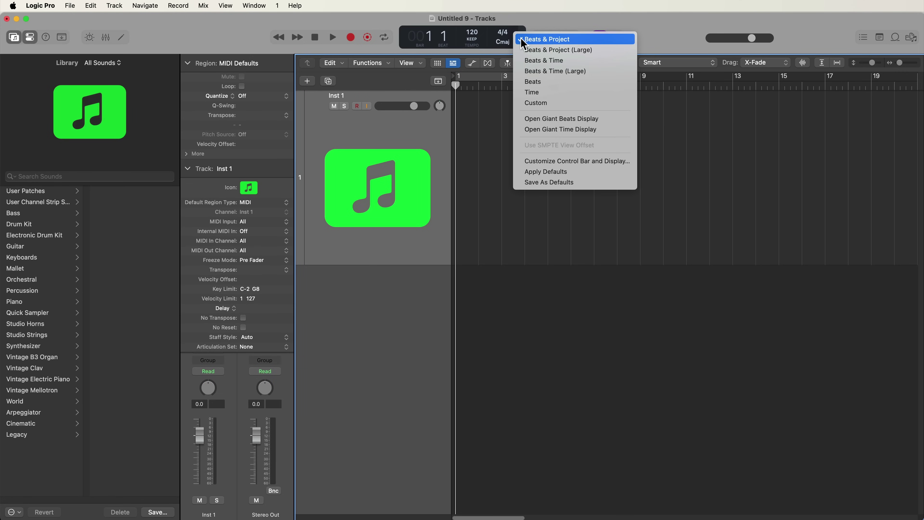
click(584, 107)
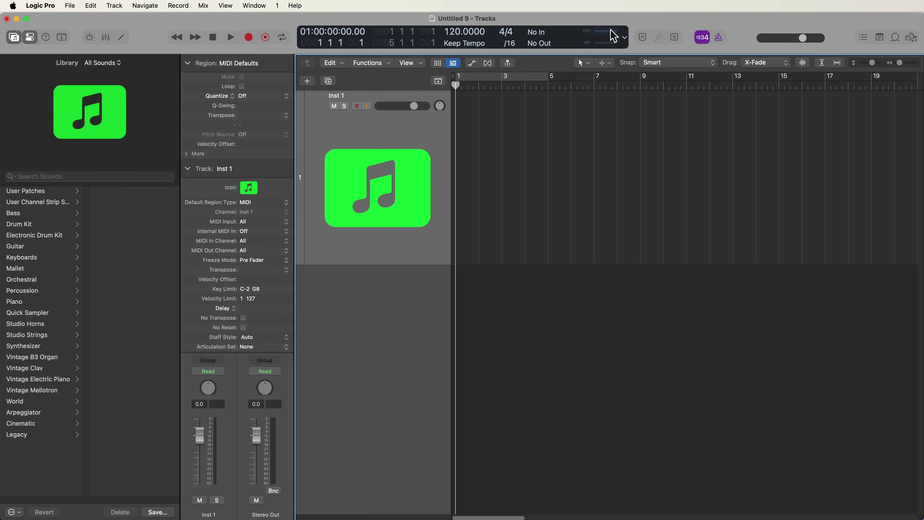
right_click(736, 29)
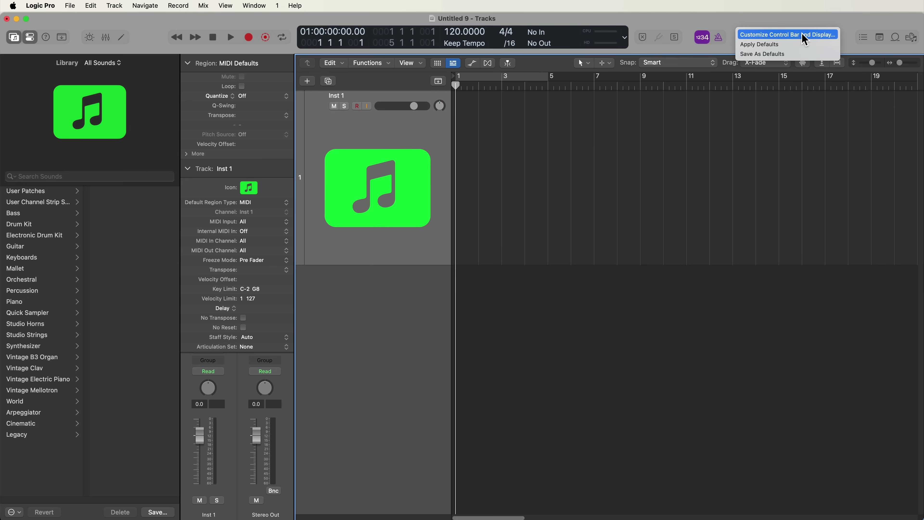
click(805, 39)
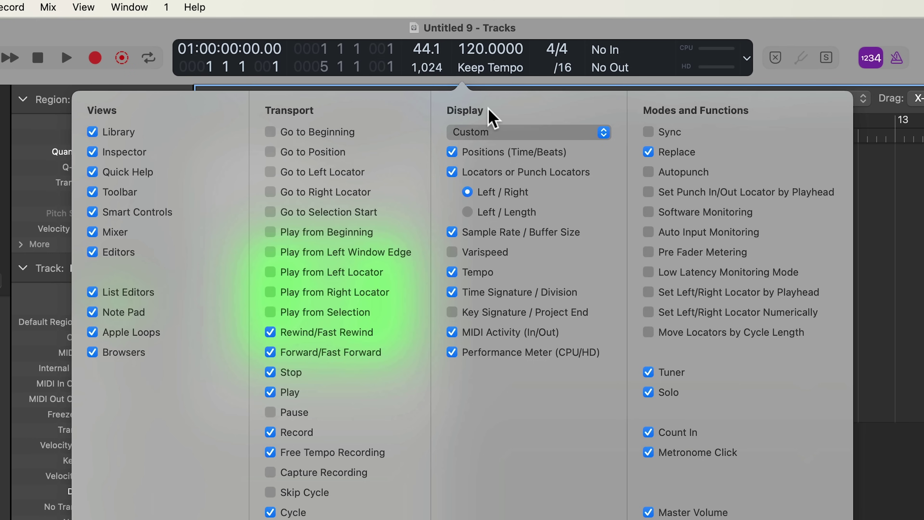
key(Return)
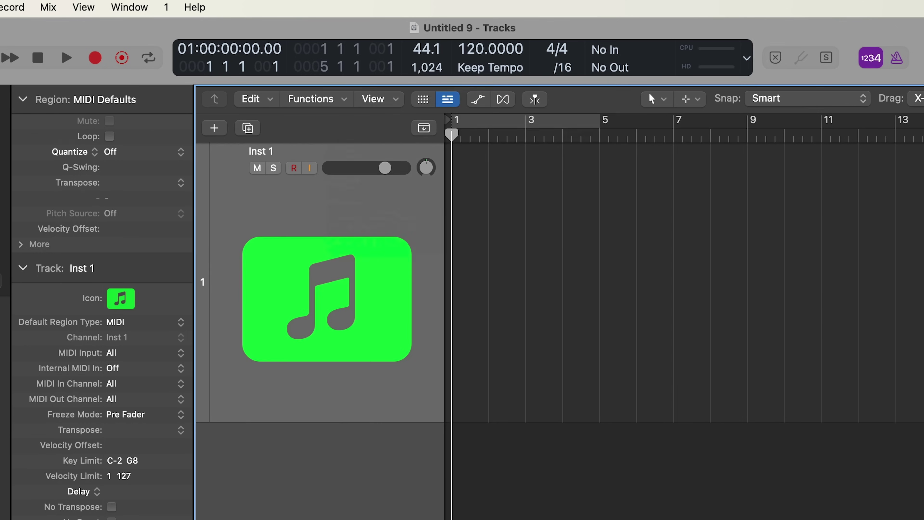
Step: Compare the I/O buffer size choices offered in the control bar display with the buffer setting in the audio device settings
click(436, 66)
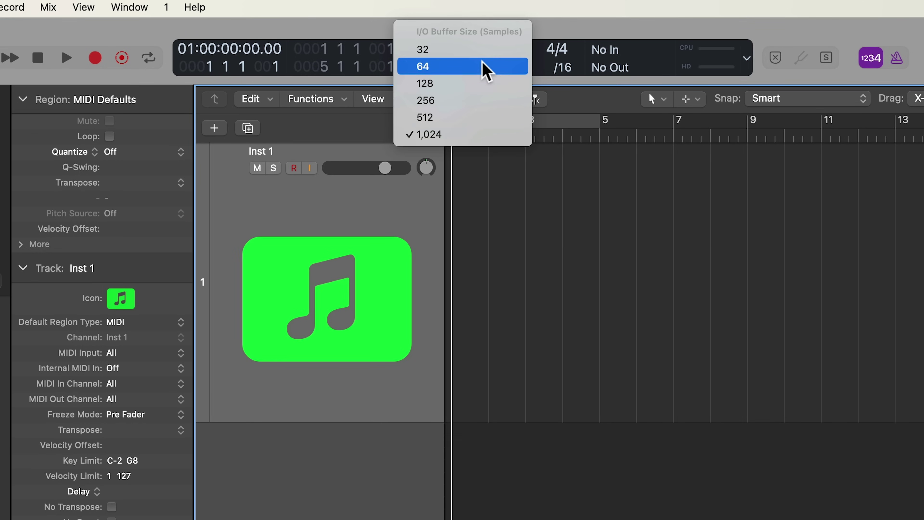
key(Escape)
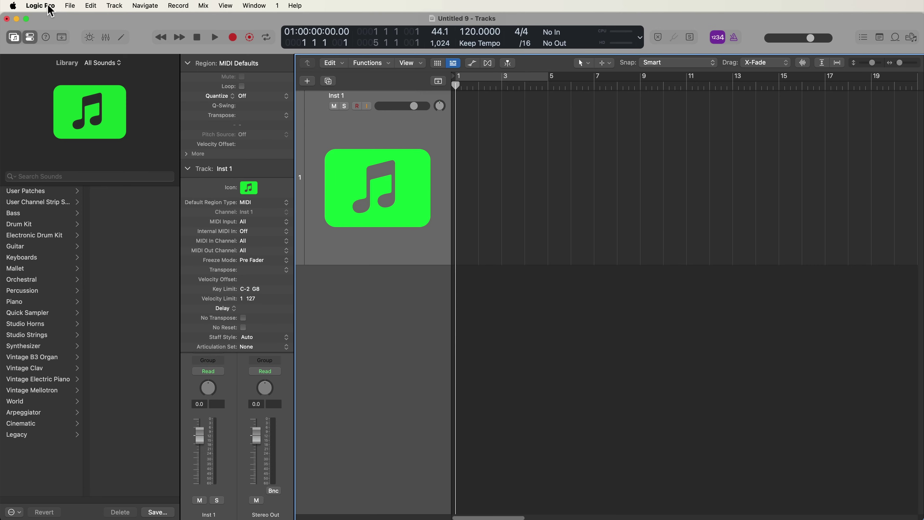
click(49, 7)
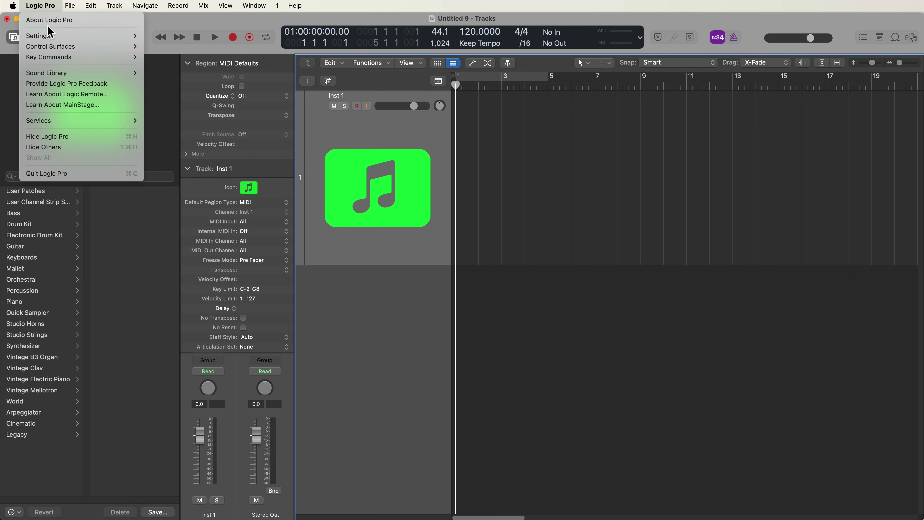
mouse_move(55, 36)
click(176, 47)
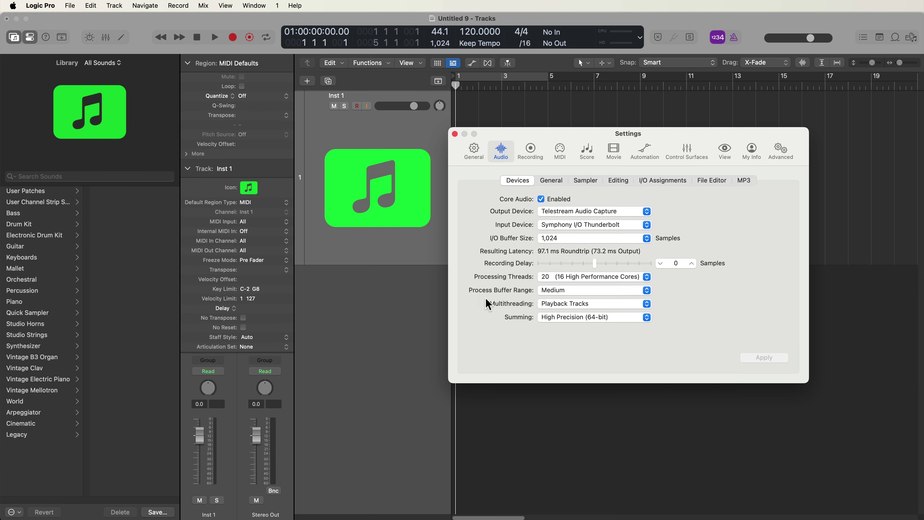
click(455, 133)
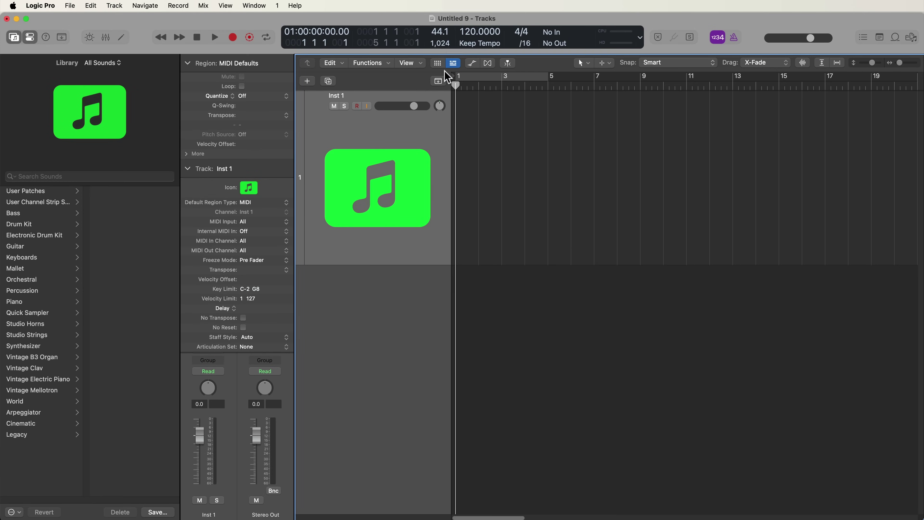
click(440, 43)
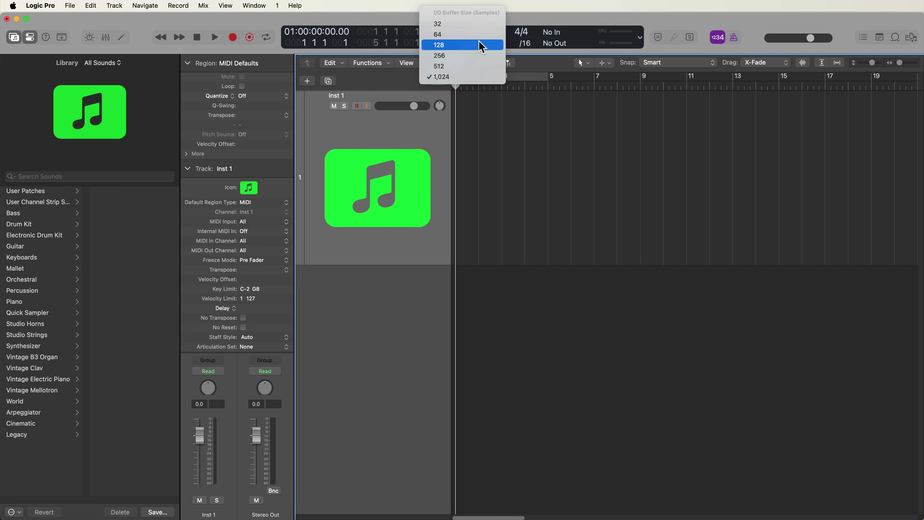